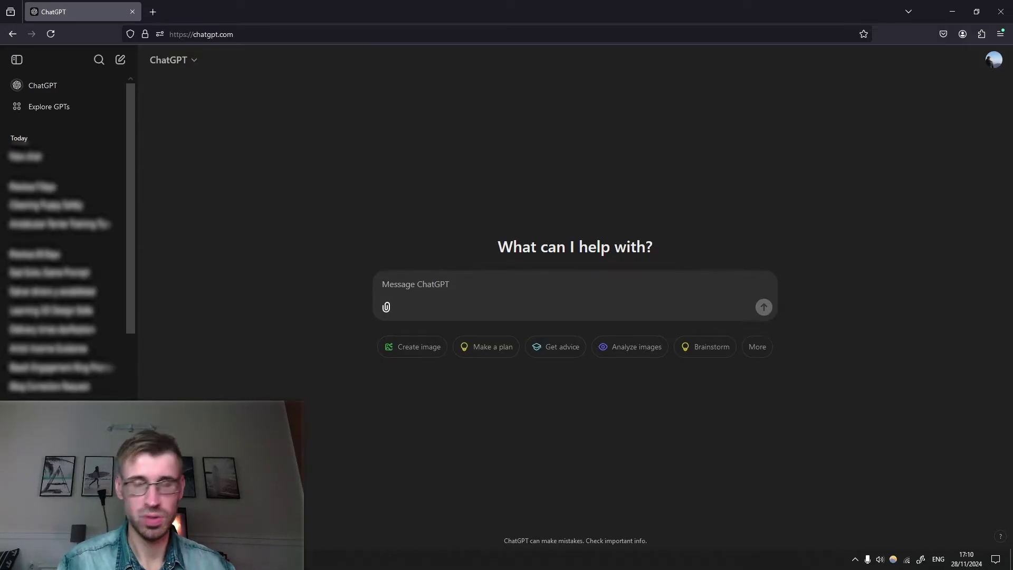
# Ask for a Midjourney prompt about a cozy interior: a cabin in the woods with a window, winter daytime outside, forest visible in the background
pyautogui.write('Create me ')
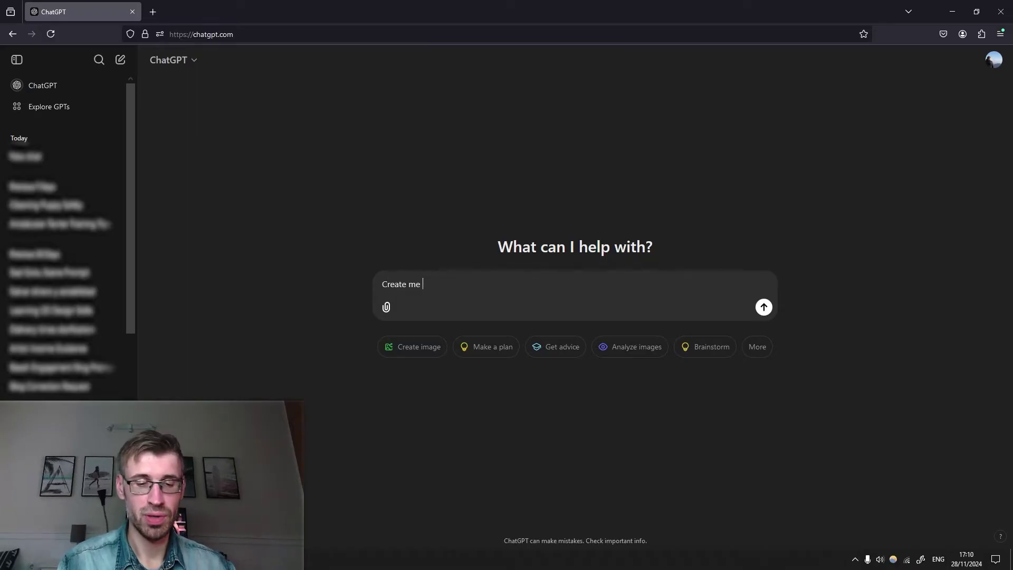
pyautogui.write('a prompt for mid')
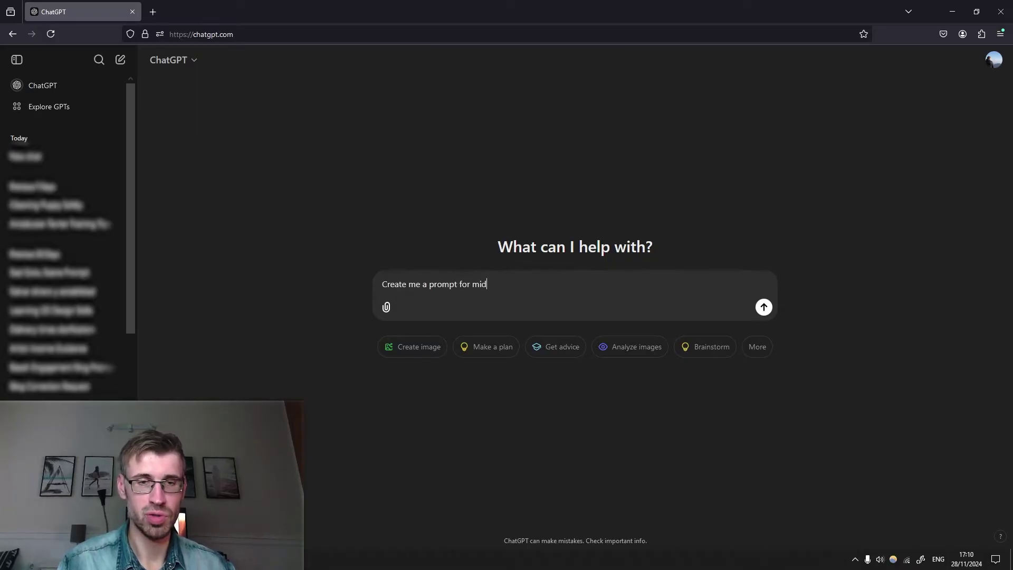
pyautogui.write('journey a')
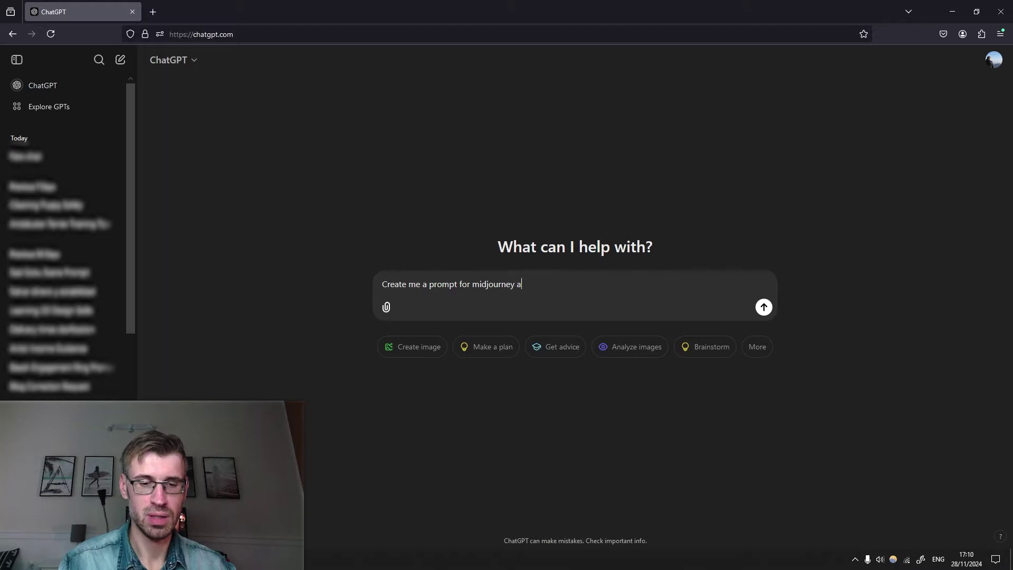
pyautogui.write('bout a cozy int')
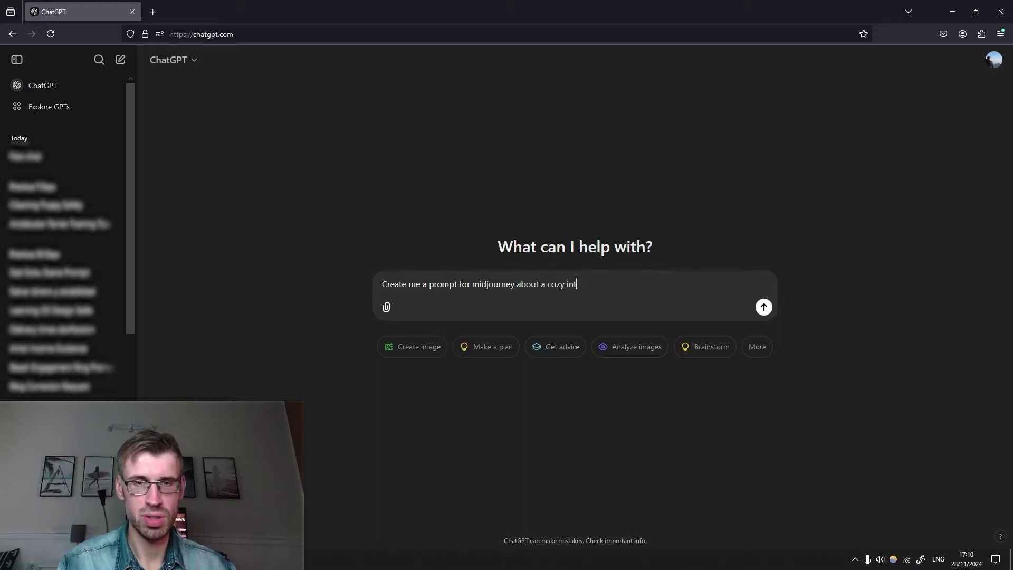
pyautogui.write('erior. It has to ')
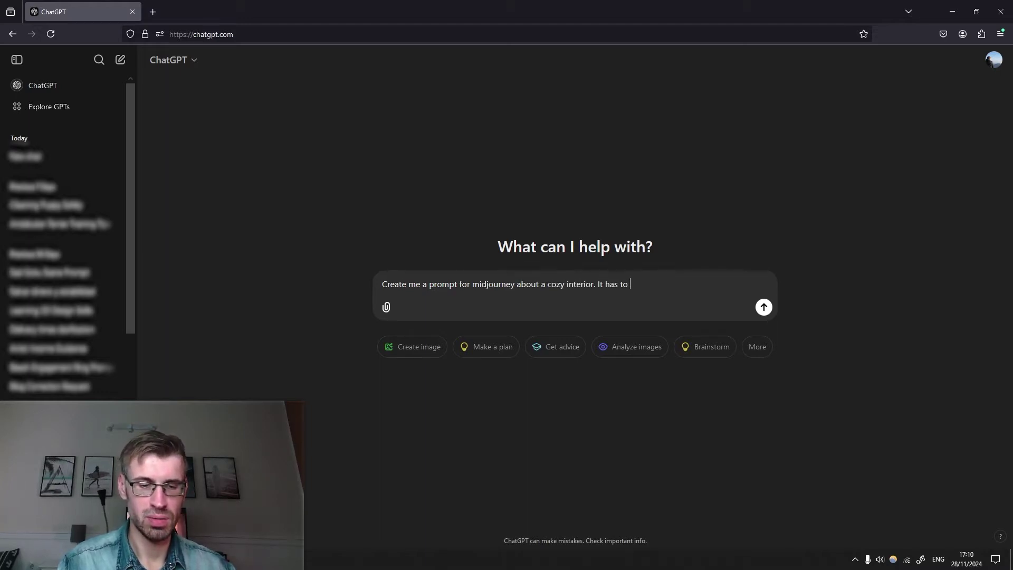
pyautogui.write('be a cabin in the ')
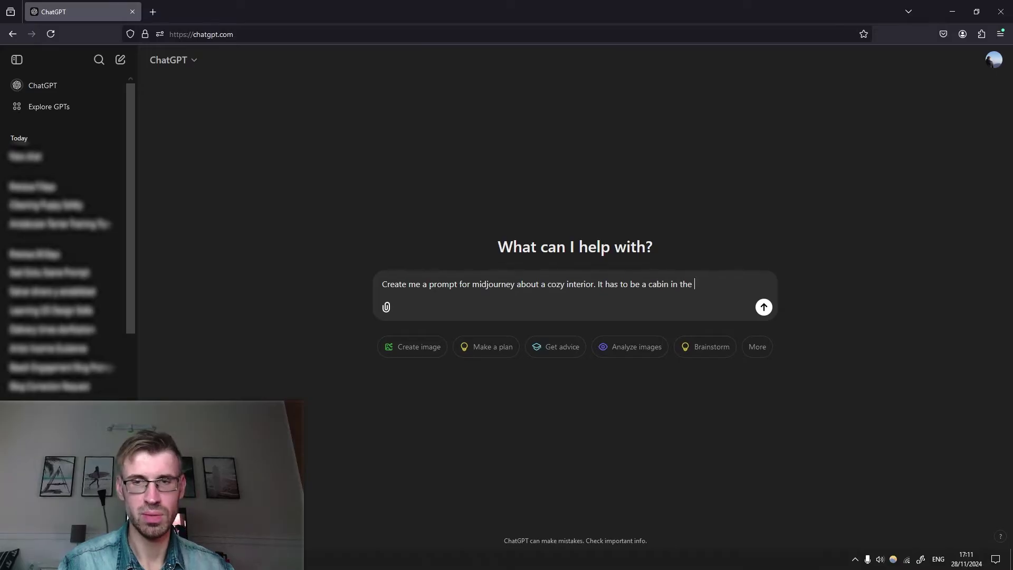
pyautogui.write('woods. Has to have a w')
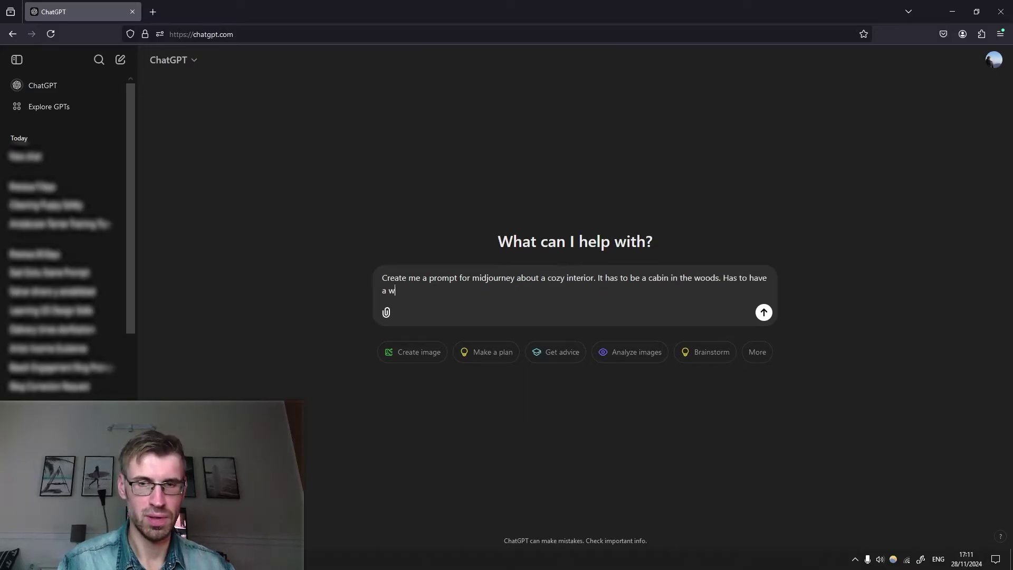
pyautogui.write('indow. Outsi')
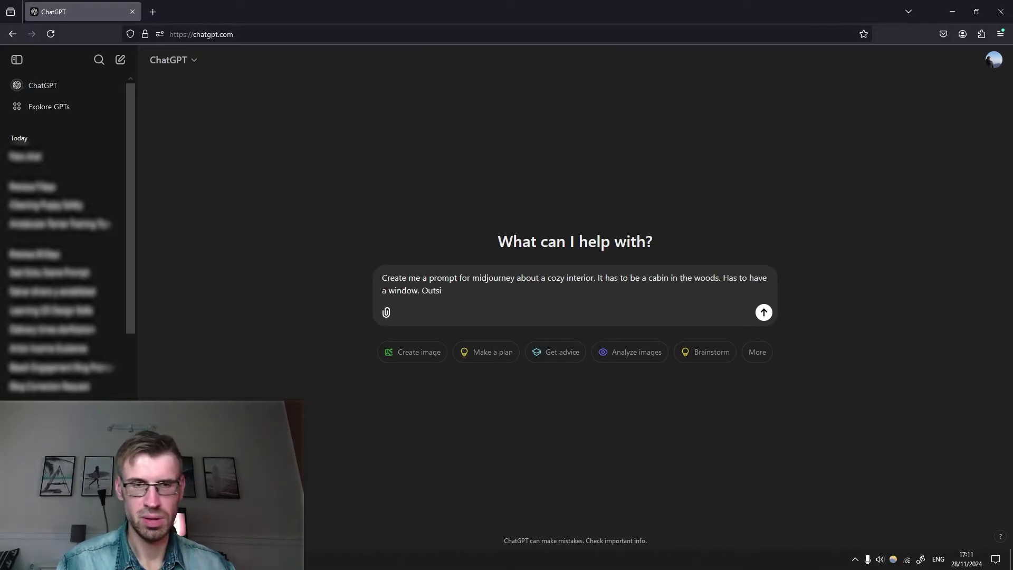
pyautogui.write('de is a wint')
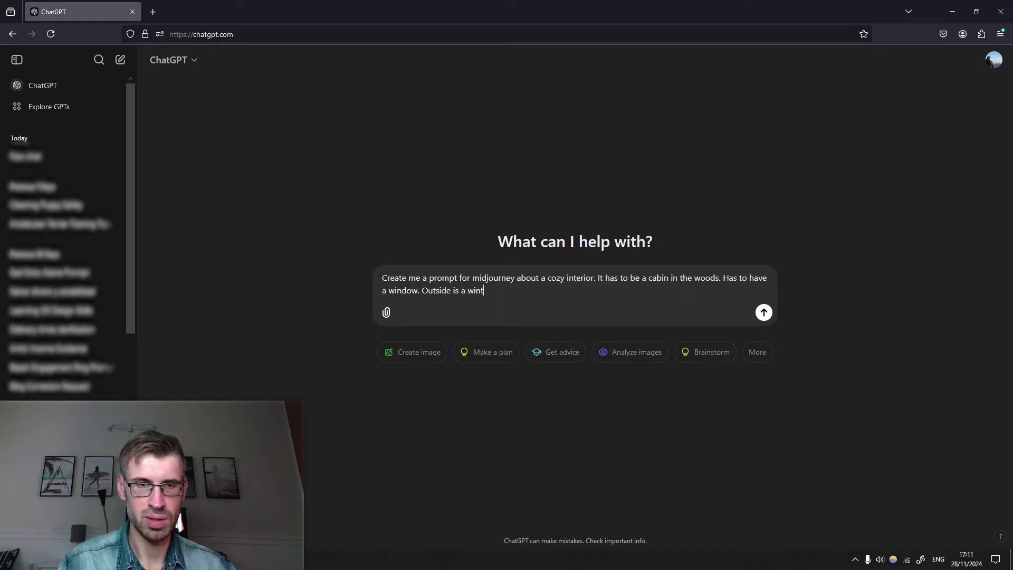
pyautogui.write('er and day time')
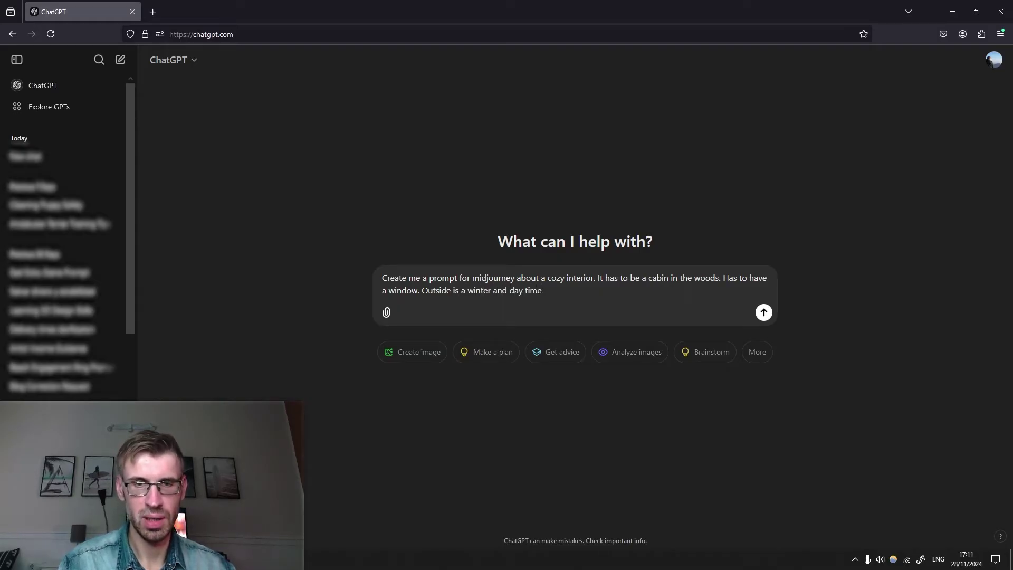
pyautogui.write('. Forest s')
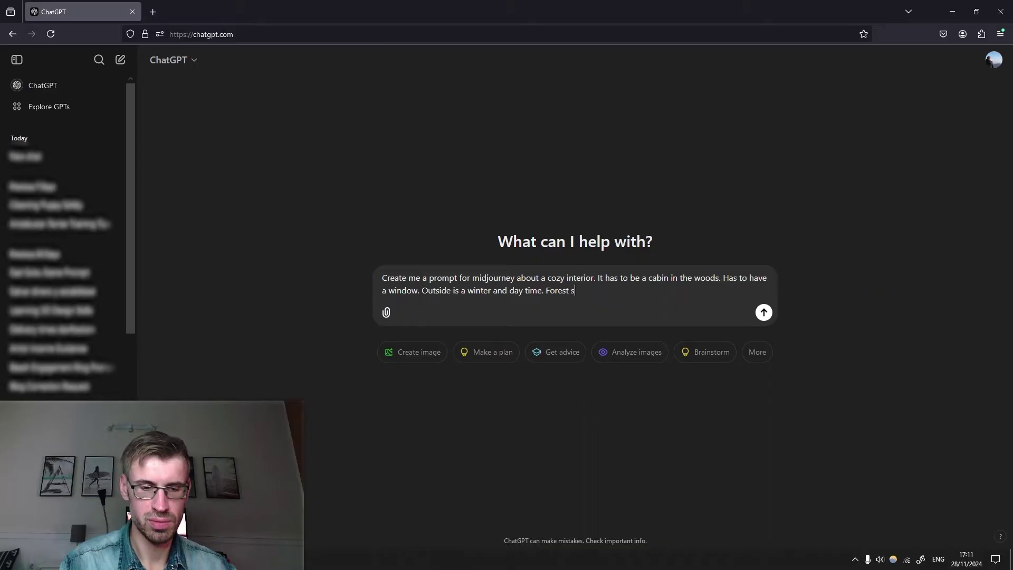
pyautogui.write('hould be visibl')
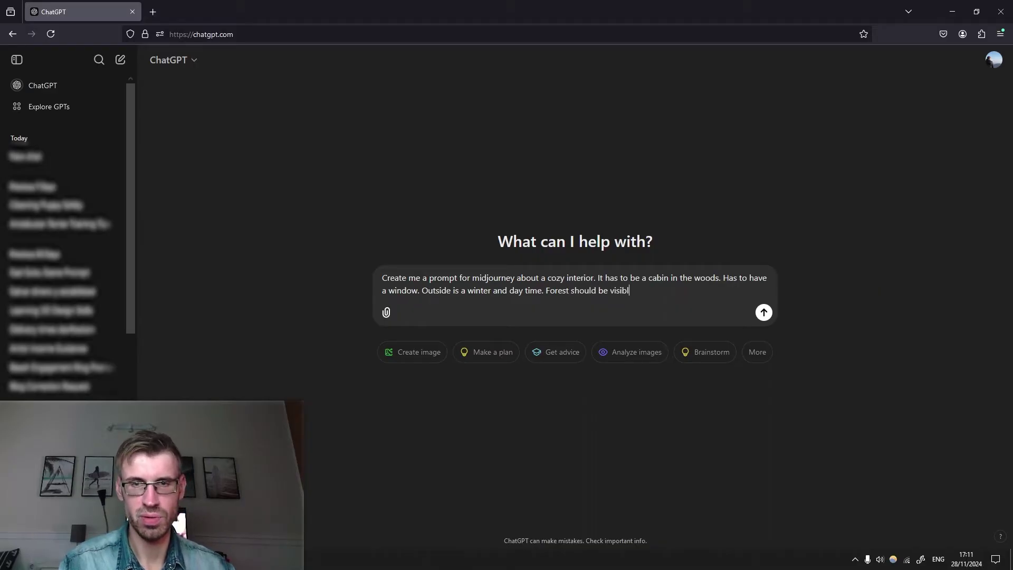
pyautogui.write('e in the background')
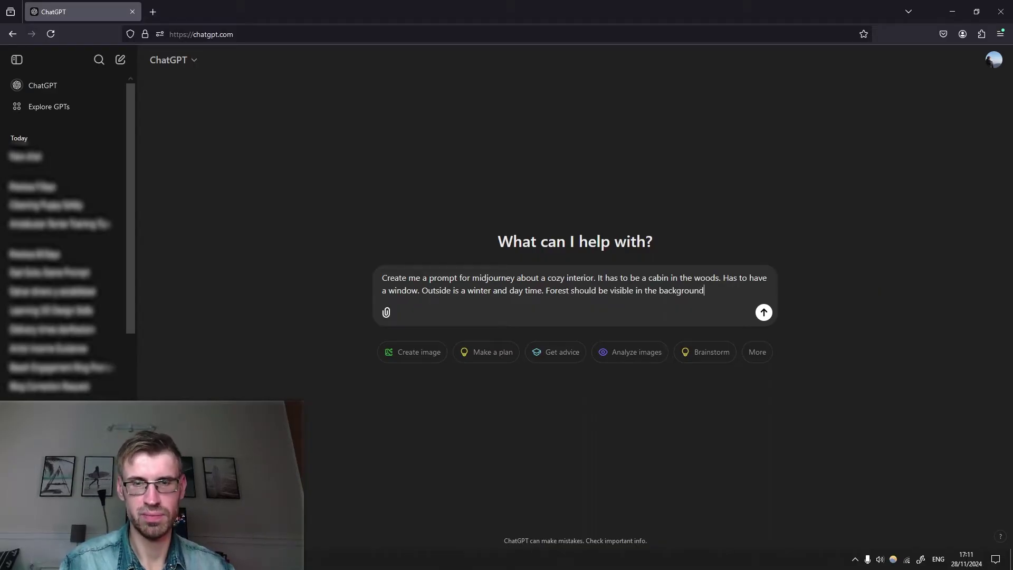
pyautogui.press('Return')
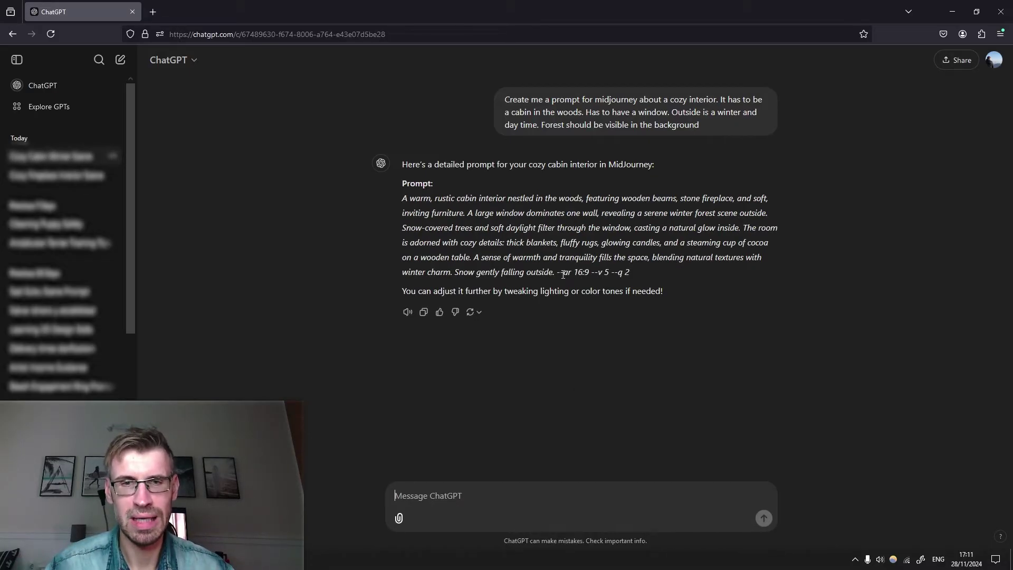
# Highlight the --v 5 --q 2 and --ar 16:9 parameters at the end of the generated prompt to examine them
pyautogui.moveTo(597, 274); pyautogui.dragTo(634, 278)
pyautogui.click(602, 279)
pyautogui.click(611, 273)
pyautogui.click(623, 274)
pyautogui.click(625, 275)
pyautogui.moveTo(563, 274); pyautogui.dragTo(590, 273)
pyautogui.click(564, 275)
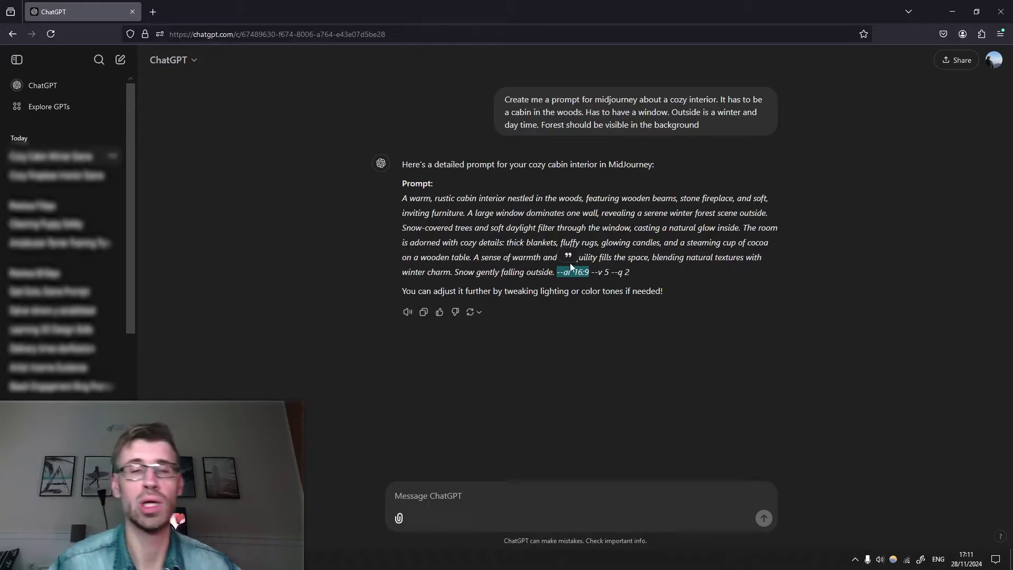
# Copy the generated prompt through --ar 16:9, switch to Discord and submit it to Midjourney Bot with the /imagine command
pyautogui.moveTo(403, 199); pyautogui.dragTo(590, 273)
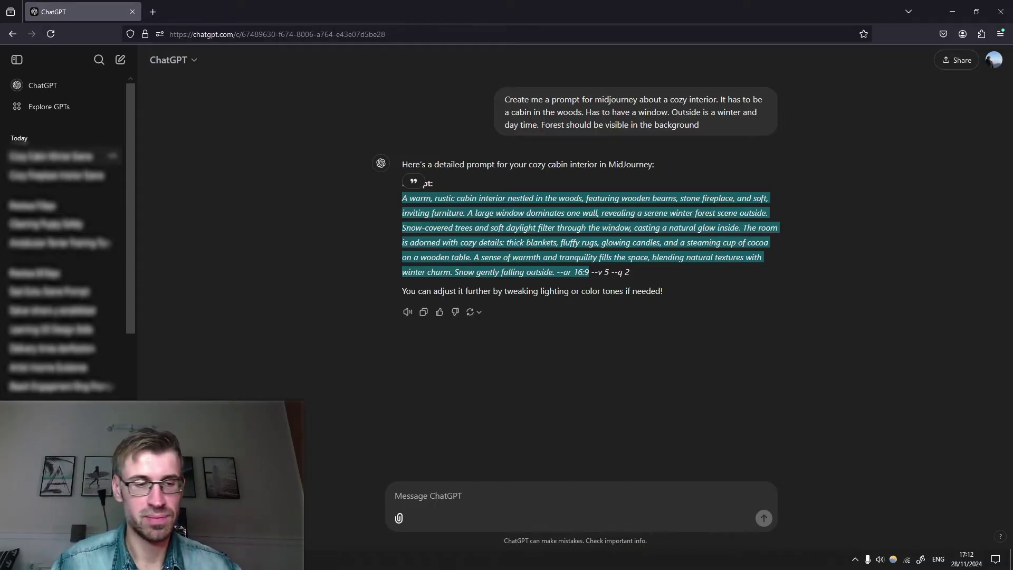
pyautogui.hotkey('alt', 'Tab')
pyautogui.write('/')
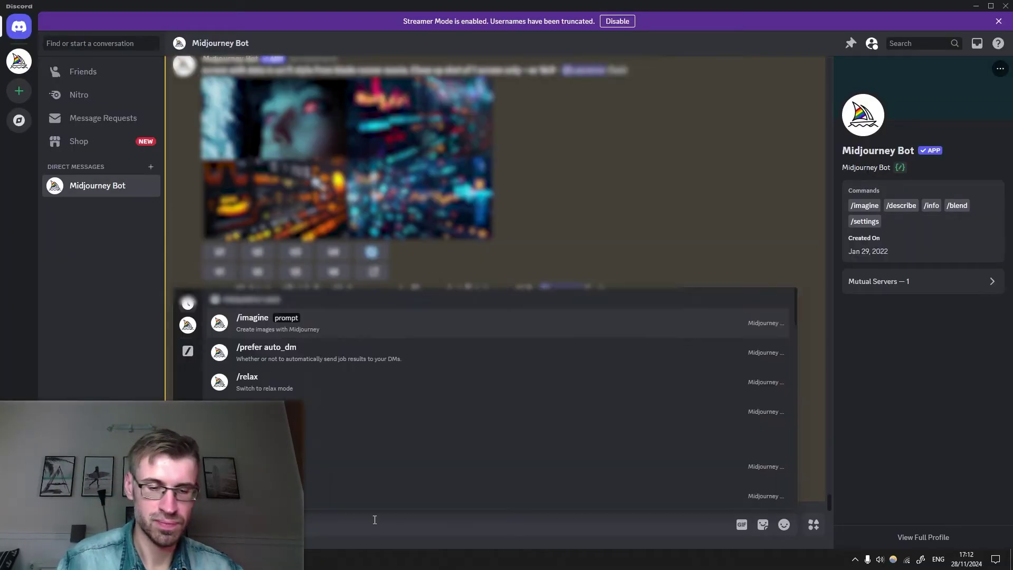
pyautogui.press('Tab')
pyautogui.hotkey('ctrl', 'v')
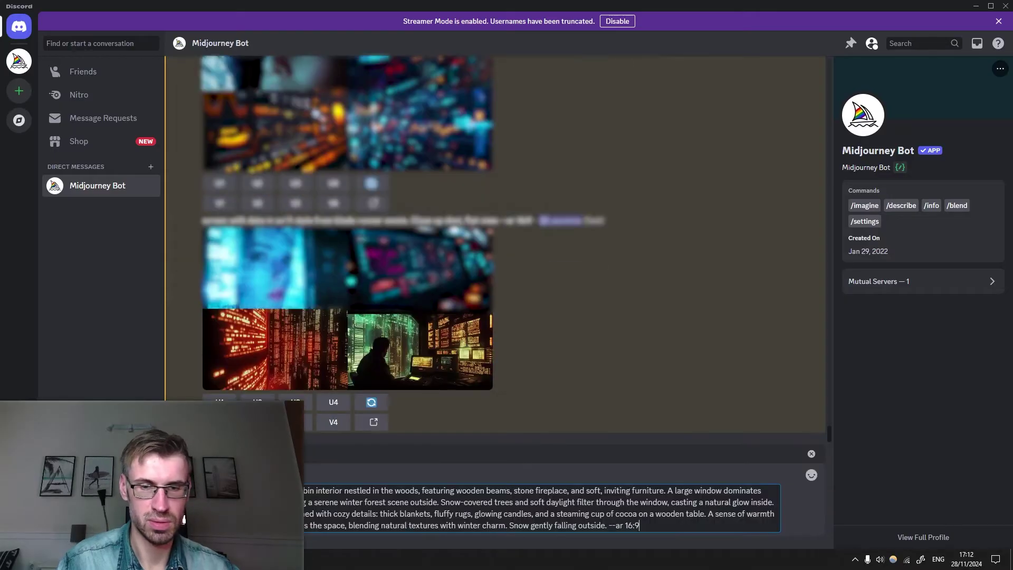
pyautogui.press('Return')
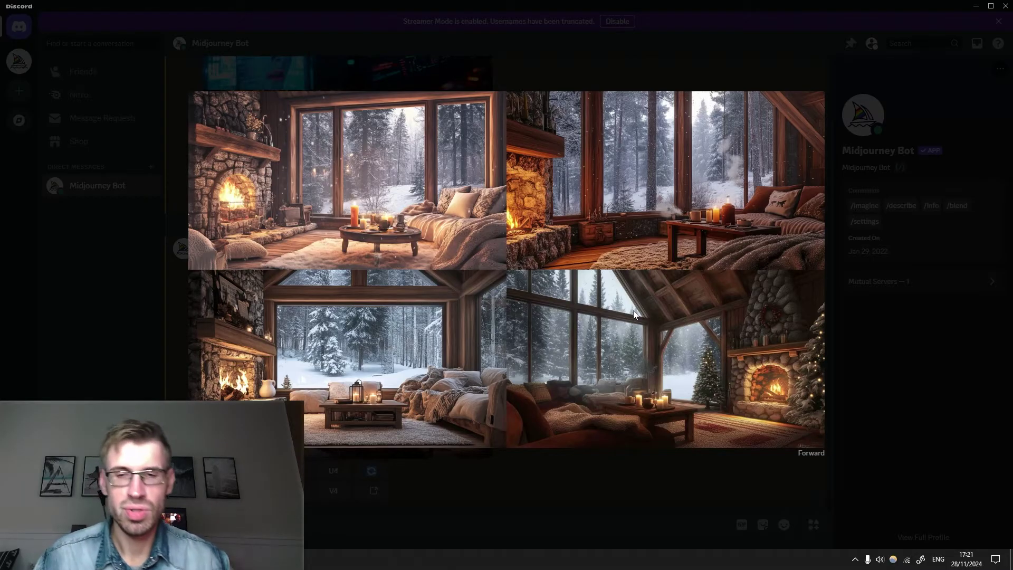
# Close the enlarged preview of the four cabin images and upscale the fourth one
pyautogui.click(125, 357)
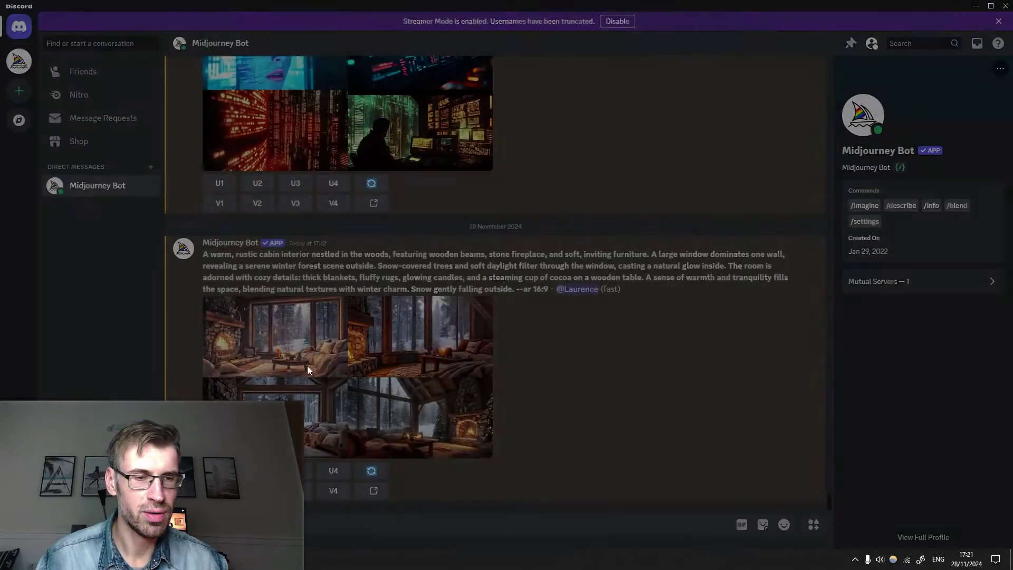
pyautogui.click(334, 471)
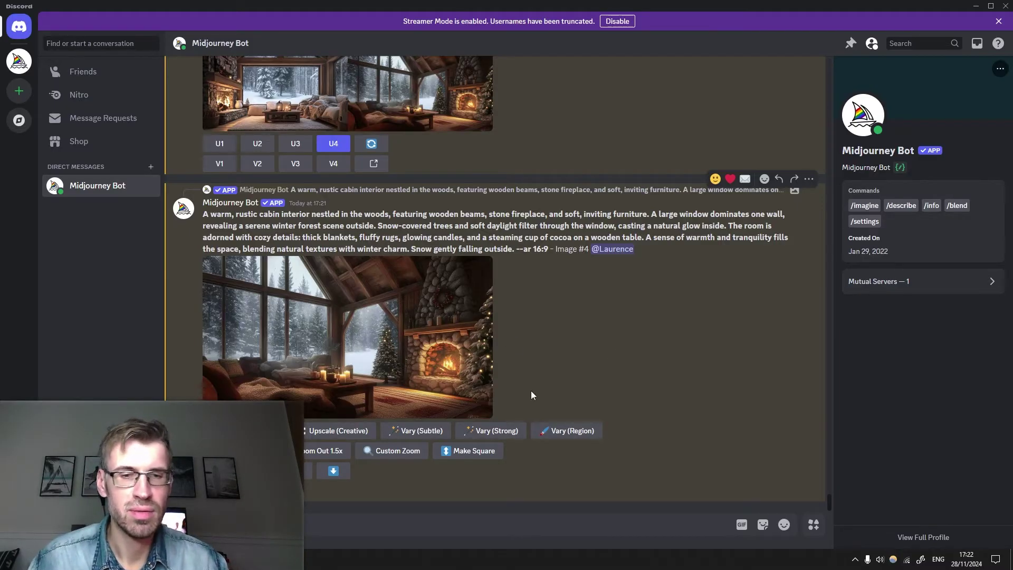
# Use Vary (Region) on the mantel top, the middle of the table's candle group and the image's lower-right corner, submit it, and close the result preview
pyautogui.click(570, 438)
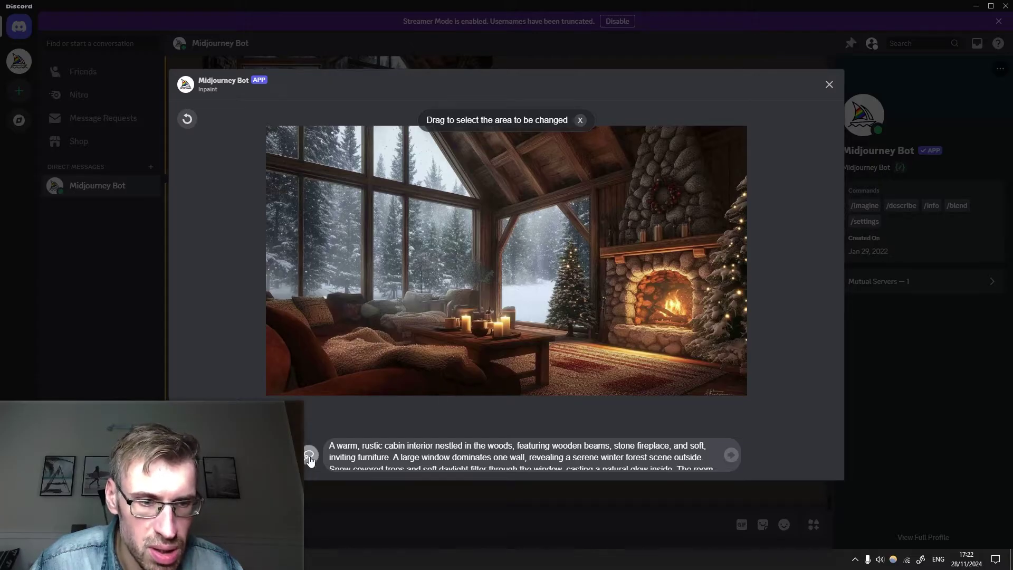
pyautogui.moveTo(607, 249)
pyautogui.mouseDown()
pyautogui.moveTo(694, 244)
pyautogui.moveTo(709, 221)
pyautogui.moveTo(612, 220)
pyautogui.moveTo(602, 247)
pyautogui.mouseUp()
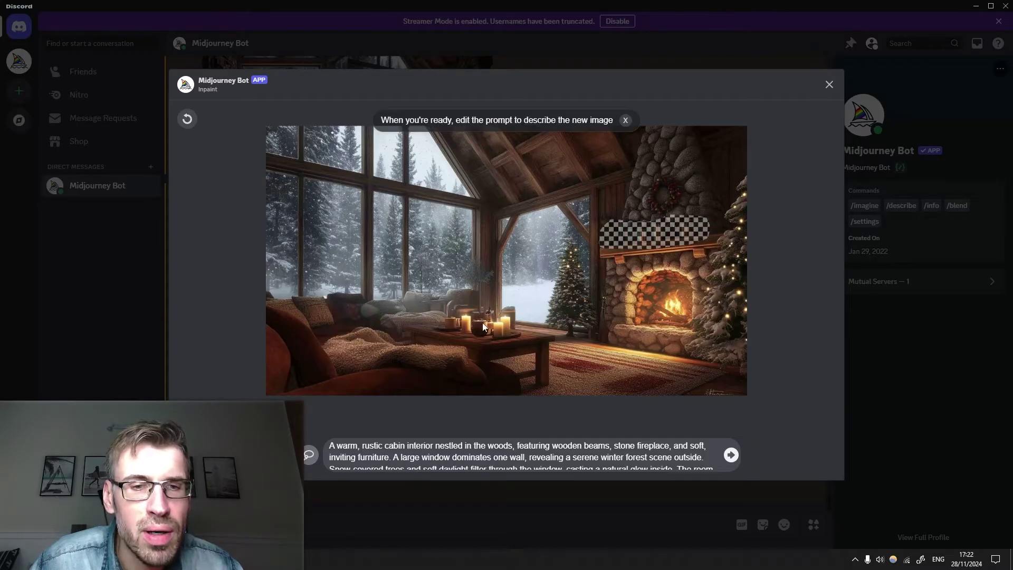
pyautogui.moveTo(490, 324)
pyautogui.mouseDown()
pyautogui.moveTo(474, 307)
pyautogui.moveTo(469, 329)
pyautogui.moveTo(478, 346)
pyautogui.moveTo(491, 323)
pyautogui.mouseUp()
pyautogui.moveTo(747, 391)
pyautogui.mouseDown()
pyautogui.moveTo(735, 388)
pyautogui.moveTo(763, 416)
pyautogui.mouseUp()
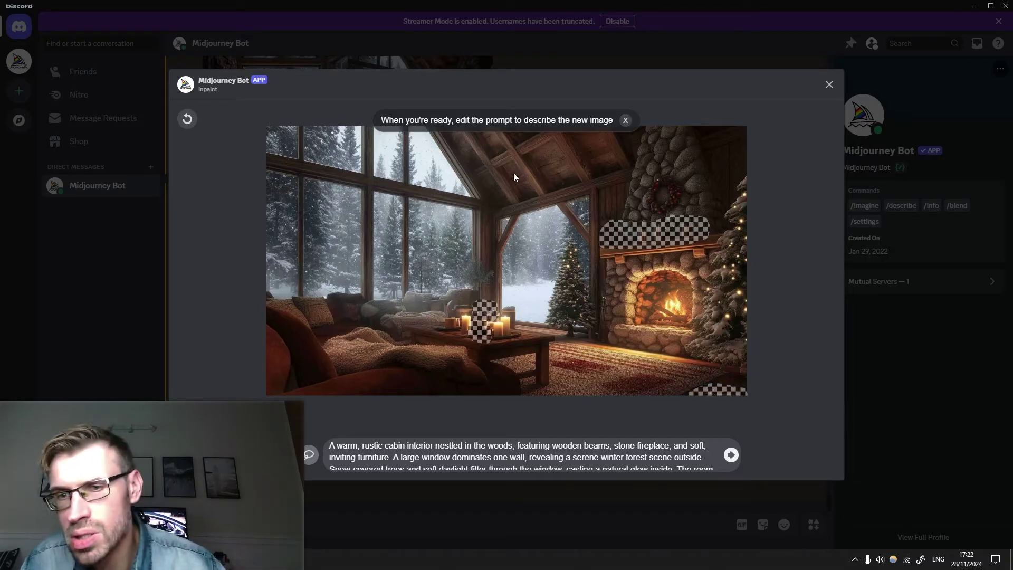
pyautogui.click(731, 459)
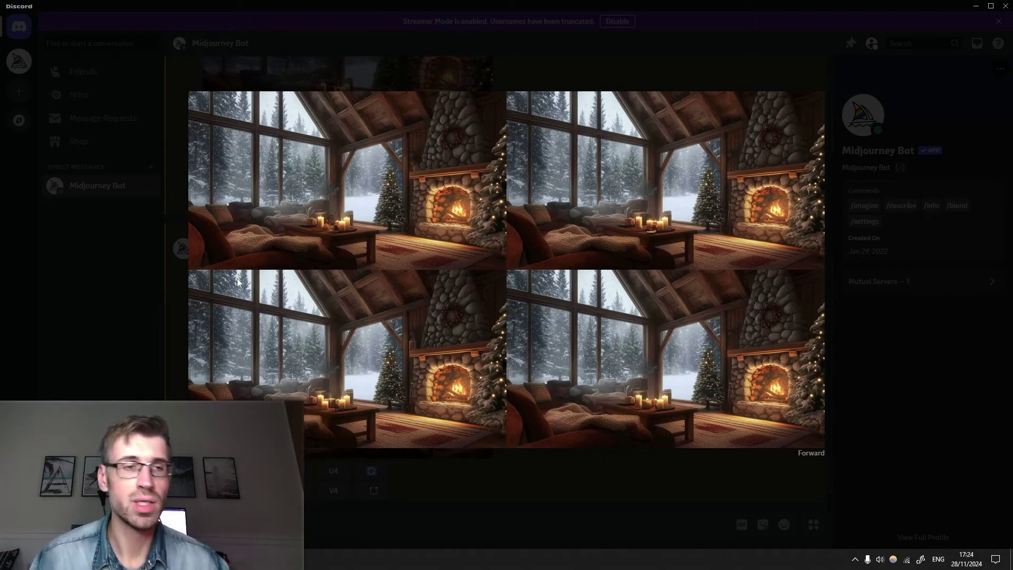
pyautogui.click(88, 301)
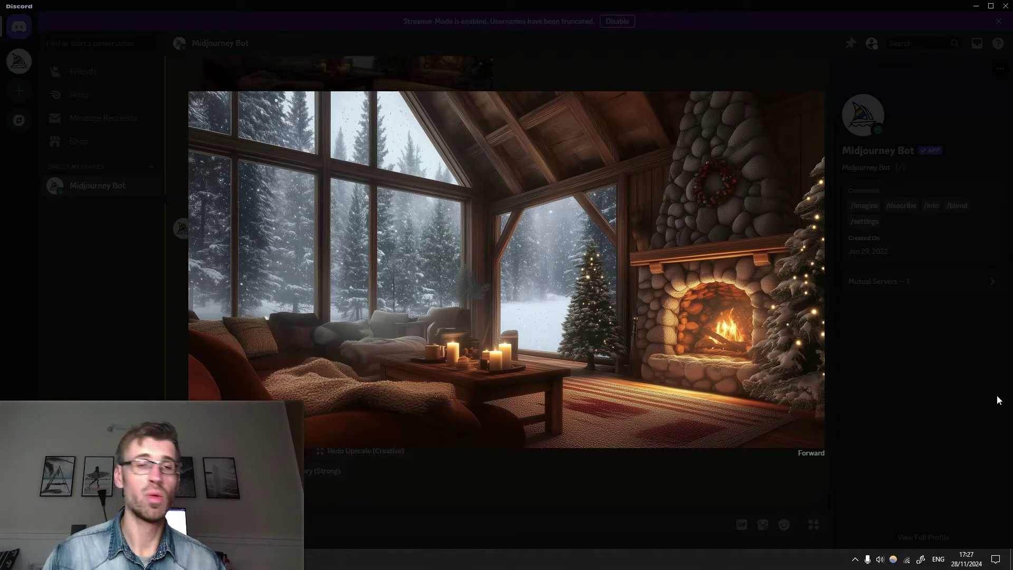
# Take the enlarged cabin image into Photoshop as 01.png and convert its locked Background into a normal layer
pyautogui.rightClick(630, 248)
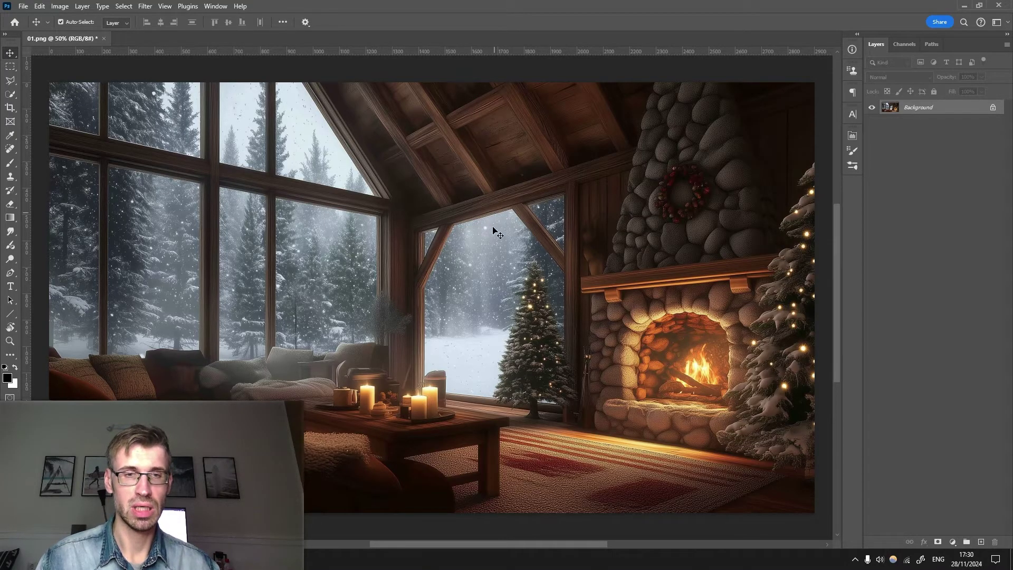
pyautogui.click(118, 241)
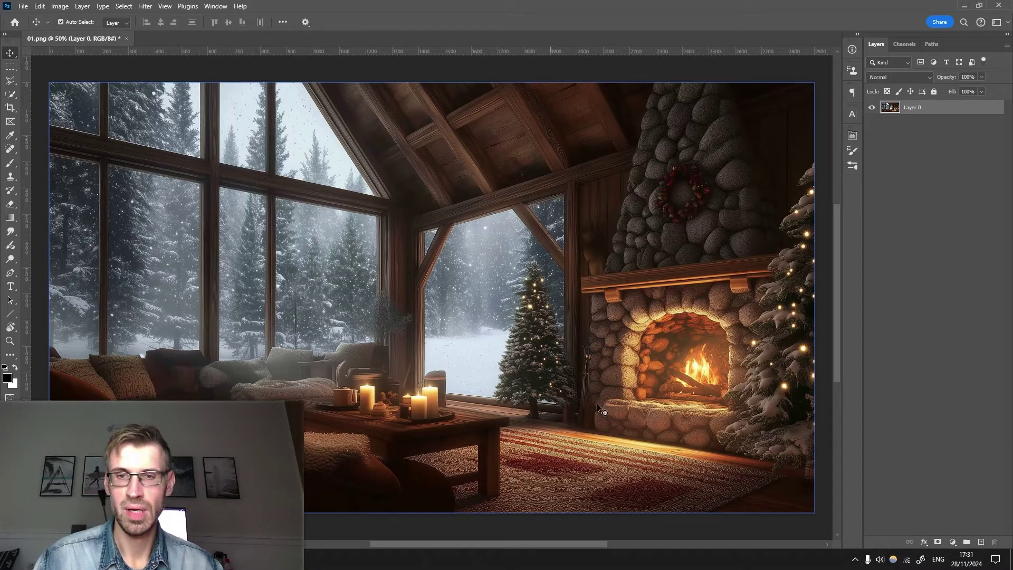
# Outline the fire in the fireplace with the lasso tool and run Generative Fill on it with an empty prompt
pyautogui.scroll(8, 724, 382)
pyautogui.moveTo(664, 346); pyautogui.dragTo(555, 400)
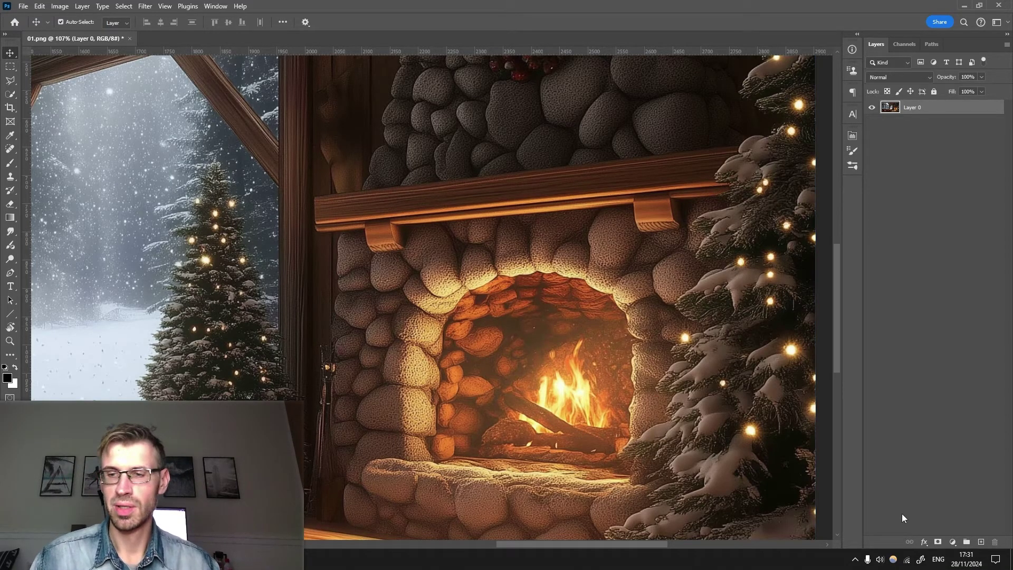
pyautogui.press('l')
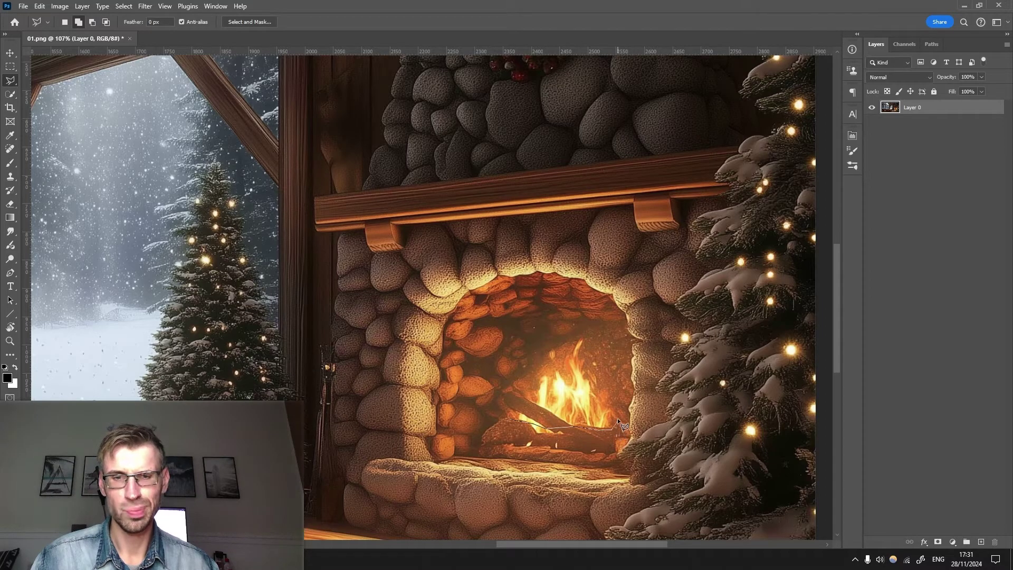
pyautogui.click(510, 418)
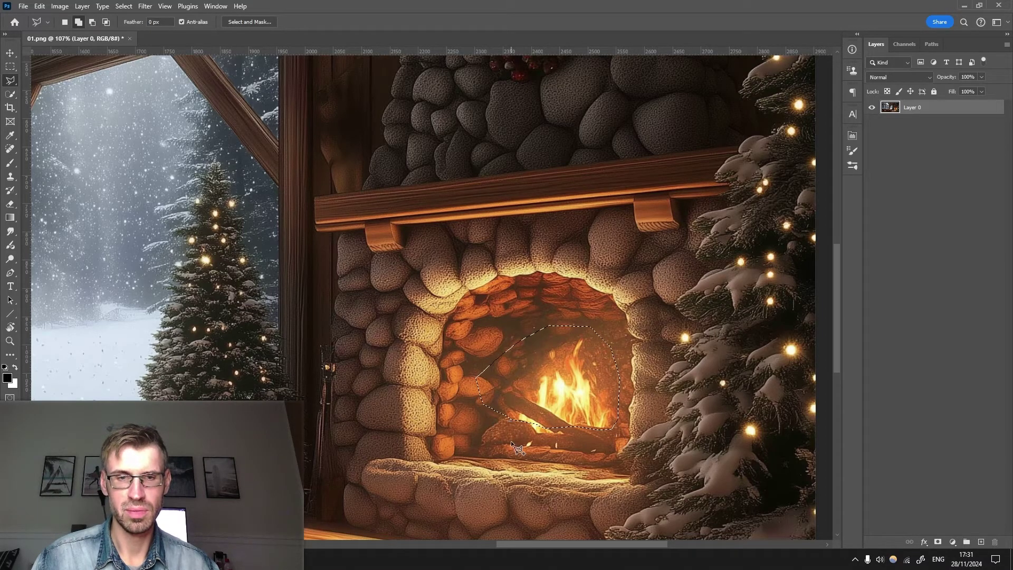
pyautogui.rightClick(538, 369)
pyautogui.click(573, 273)
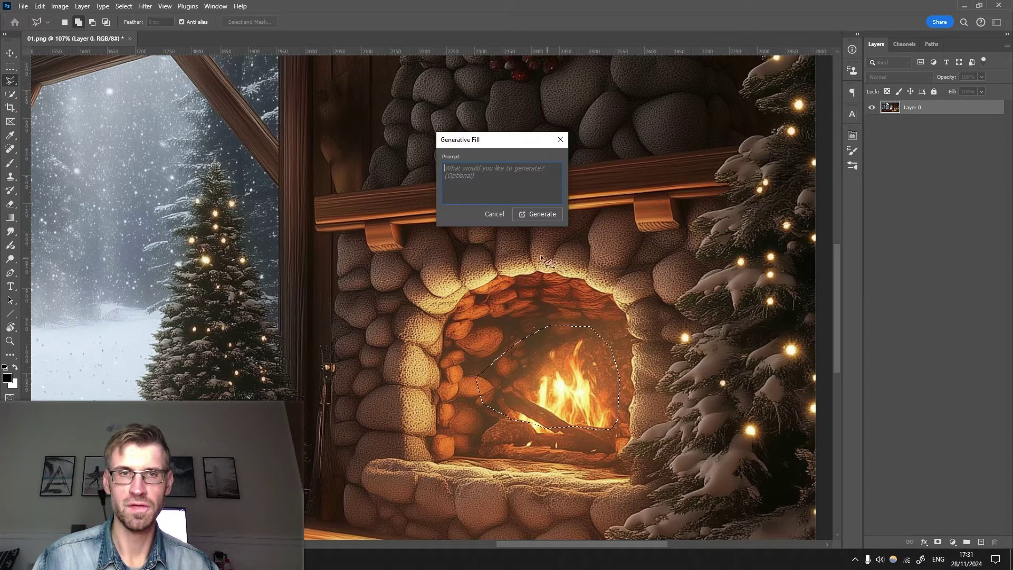
pyautogui.click(534, 216)
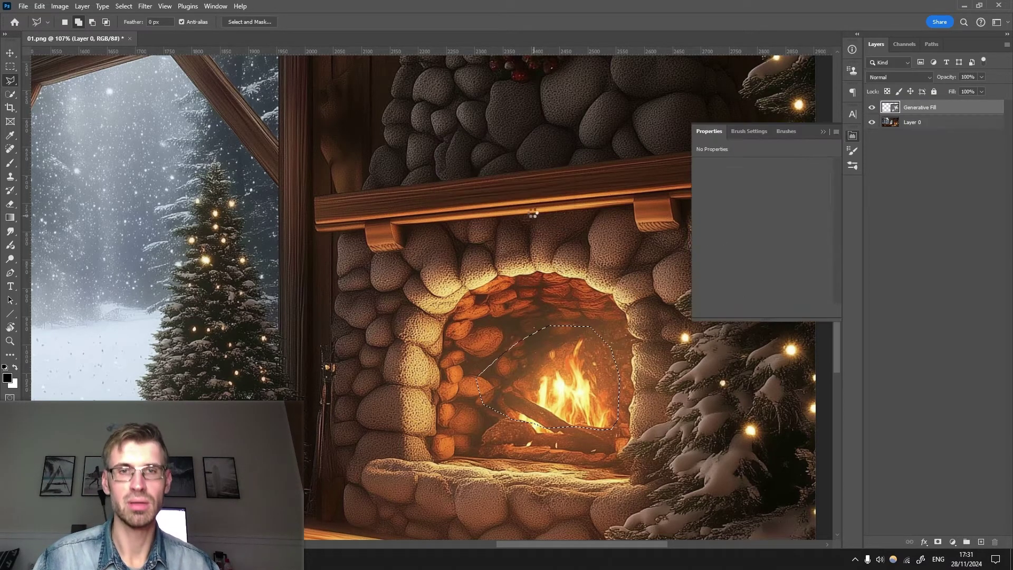
# Compare the three Generative Fill variations of the fireplace and select the first one
pyautogui.click(757, 284)
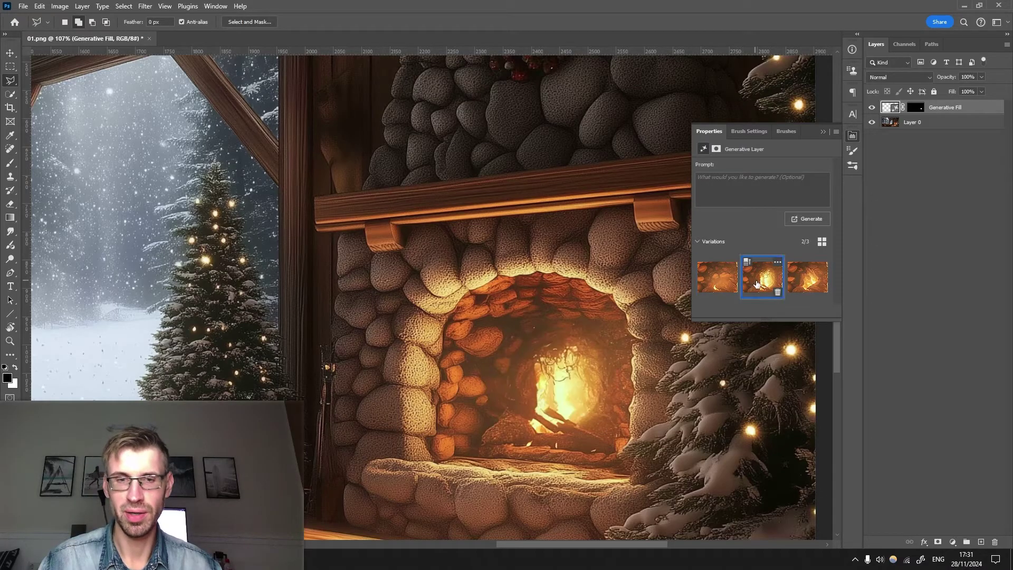
pyautogui.click(807, 278)
pyautogui.click(717, 278)
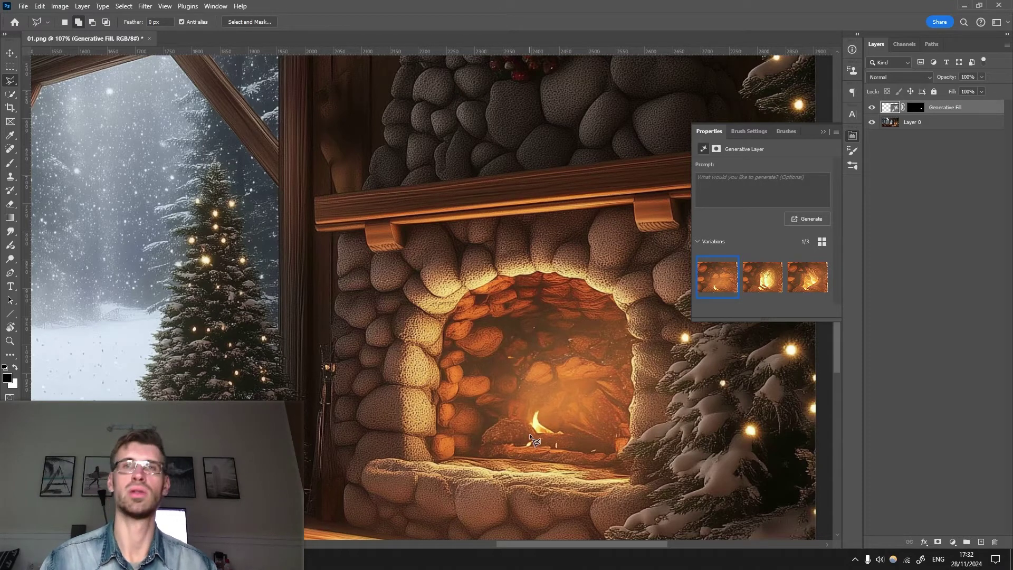
# Examine the table candles and the snowy windows up close, and switch to the Pen tool
pyautogui.scroll(-4, 528, 427)
pyautogui.scroll(3, 211, 399)
pyautogui.moveTo(290, 390); pyautogui.dragTo(354, 324)
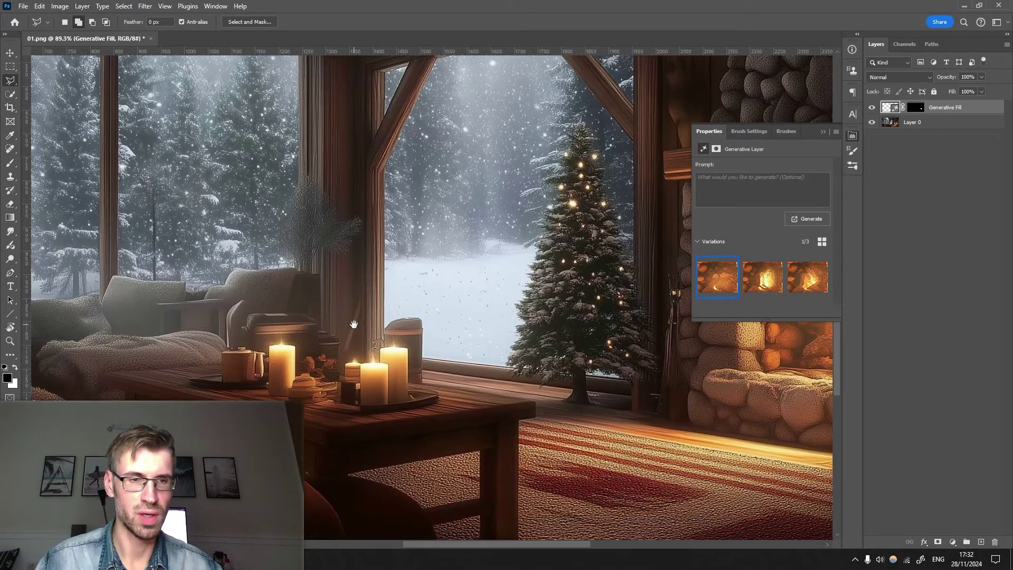
pyautogui.scroll(4, 353, 324)
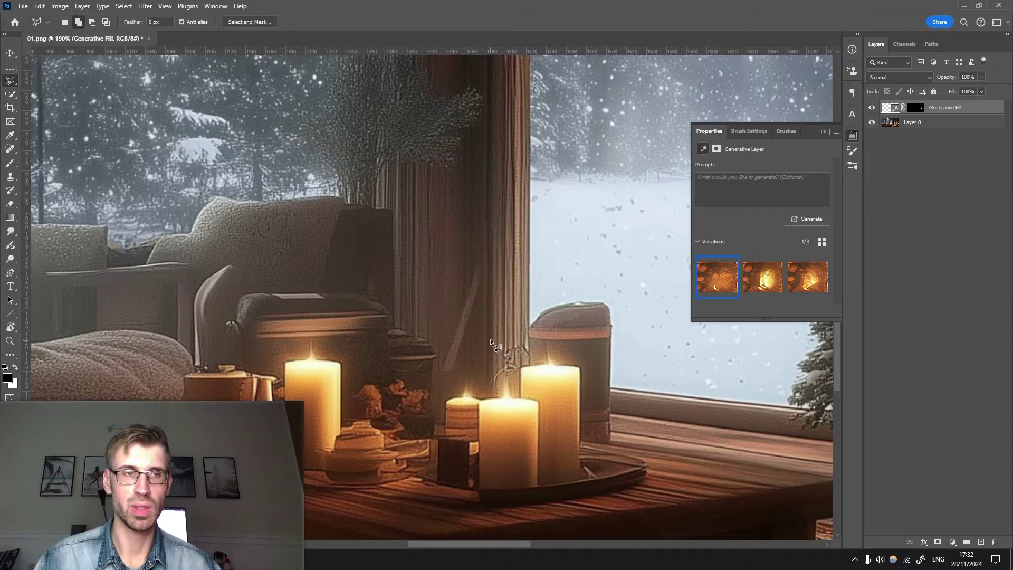
pyautogui.scroll(-5, 490, 339)
pyautogui.moveTo(381, 253); pyautogui.dragTo(516, 325)
pyautogui.moveTo(258, 145); pyautogui.dragTo(399, 296)
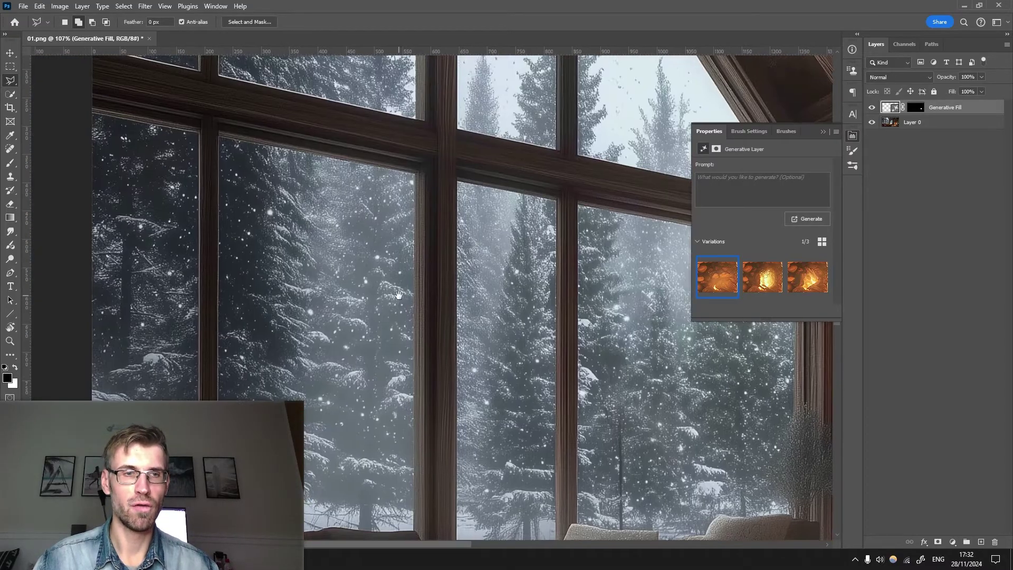
pyautogui.moveTo(280, 370); pyautogui.dragTo(444, 218)
pyautogui.scroll(-4, 442, 218)
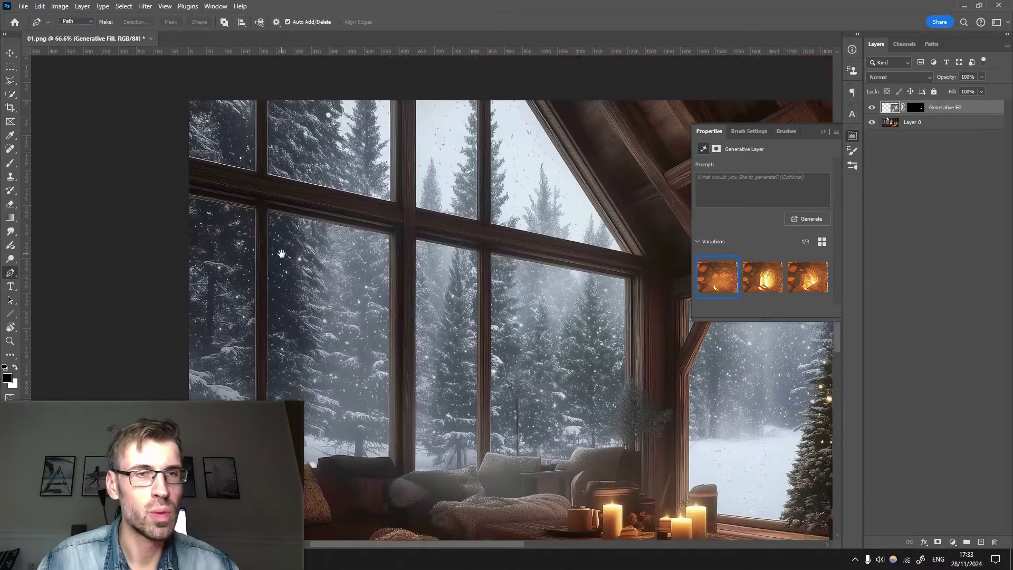
pyautogui.press('p')
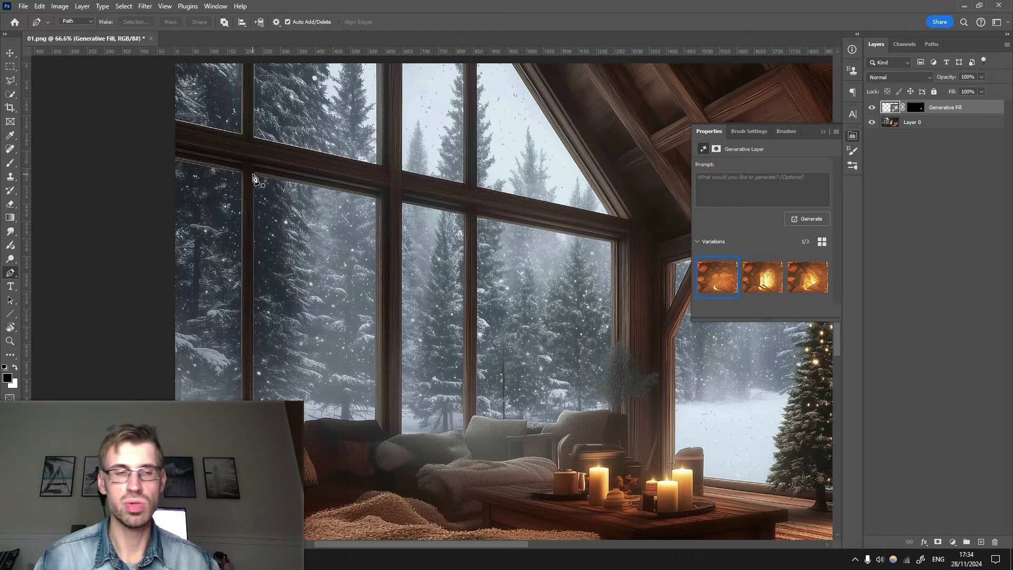
pyautogui.click(191, 139)
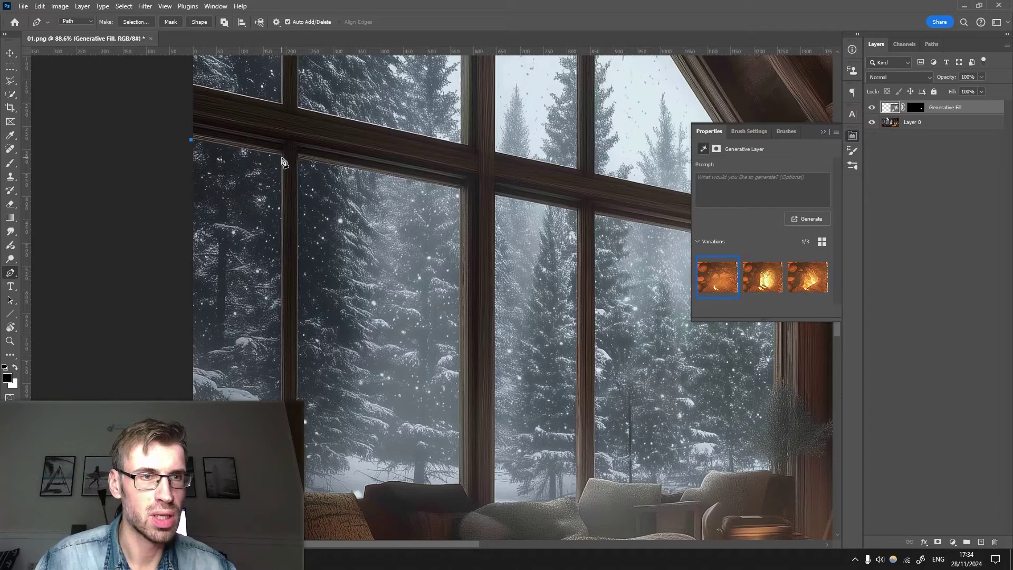
pyautogui.click(282, 157)
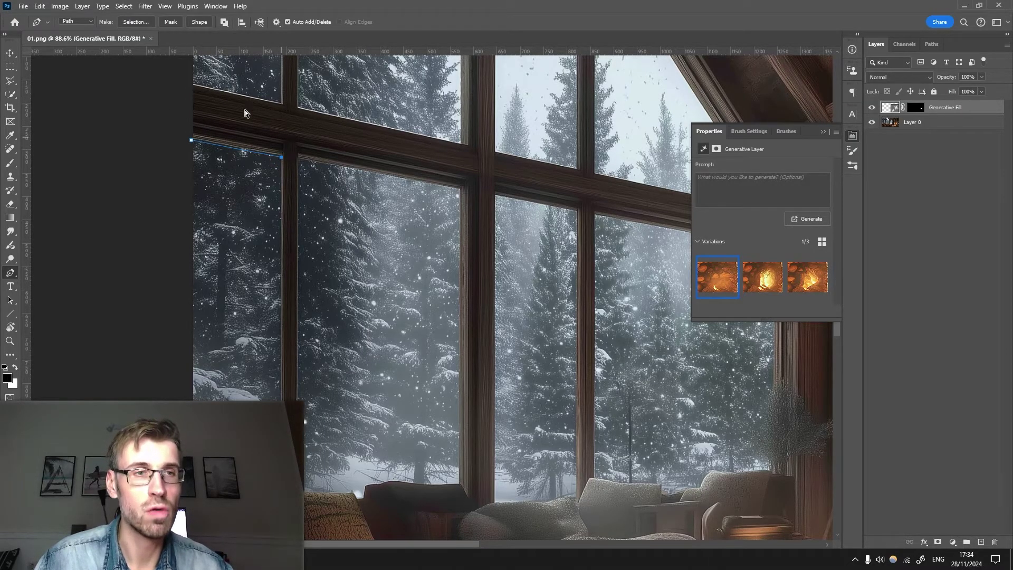
pyautogui.hotkey('ctrl', 'z')
pyautogui.hotkey('ctrl', 'z')
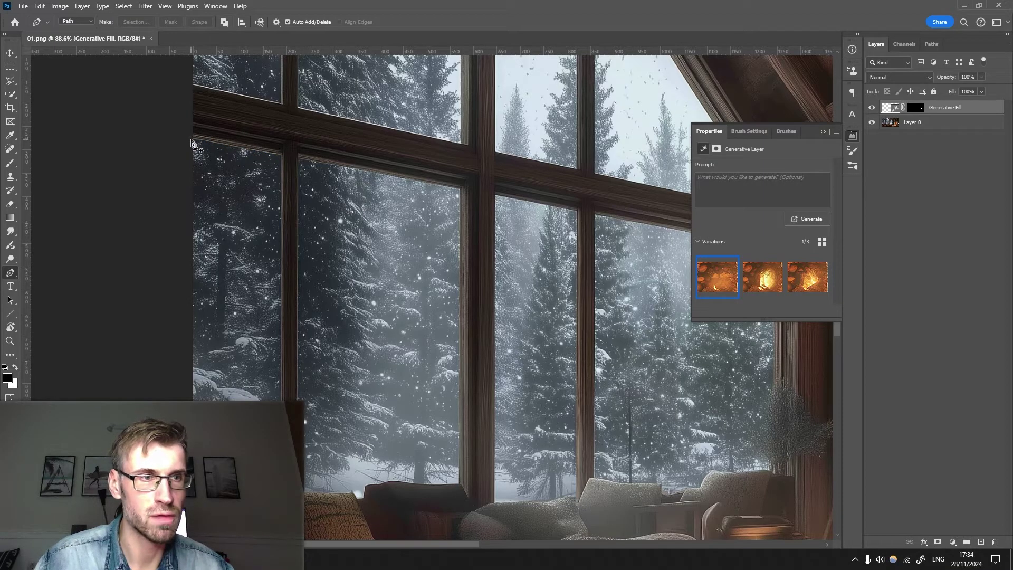
# Trace the two leftmost lower window panes as paths, following the tops of the sofa cushions along the bottom edge
pyautogui.click(191, 139)
pyautogui.click(282, 155)
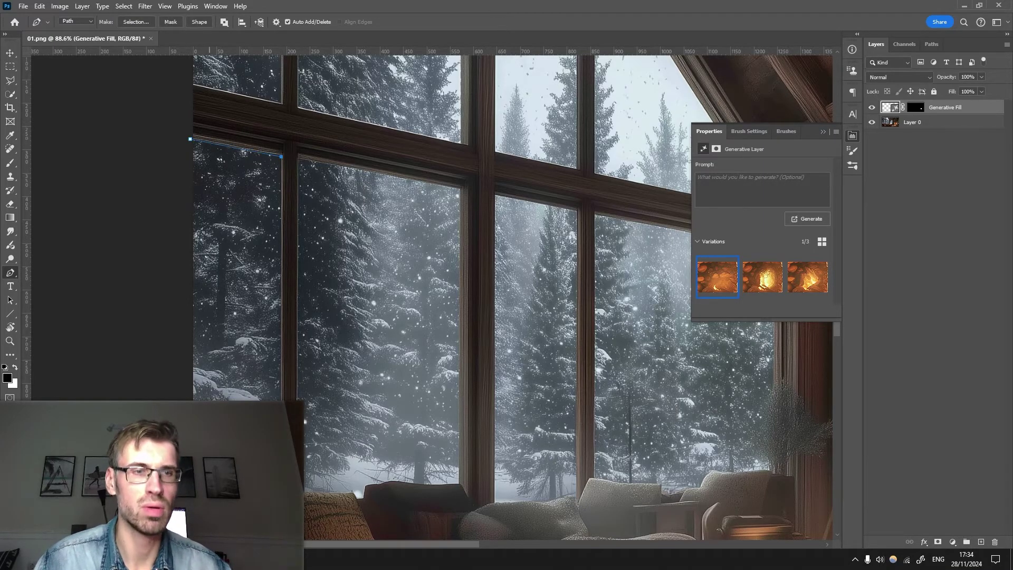
pyautogui.scroll(4, 296, 370)
pyautogui.click(227, 162)
pyautogui.click(384, 186)
pyautogui.click(620, 234)
pyautogui.click(527, 395)
pyautogui.click(502, 397)
pyautogui.click(454, 392)
pyautogui.click(439, 392)
pyautogui.click(389, 396)
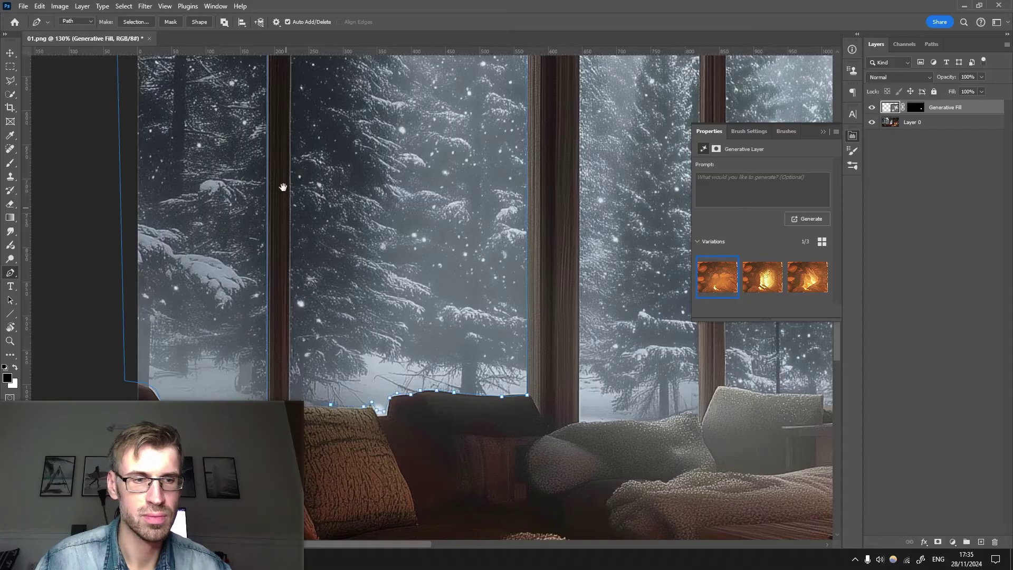
# Trace the two leftmost upper window panes as paths, extending beyond the image's top edge
pyautogui.click(328, 168)
pyautogui.click(173, 153)
pyautogui.click(198, 294)
pyautogui.click(589, 377)
pyautogui.click(590, 169)
# Trace the third upper window pane and the sloped pane beneath the roof beam as paths
pyautogui.moveTo(580, 350); pyautogui.dragTo(249, 336)
pyautogui.click(431, 402)
pyautogui.click(430, 158)
pyautogui.click(315, 154)
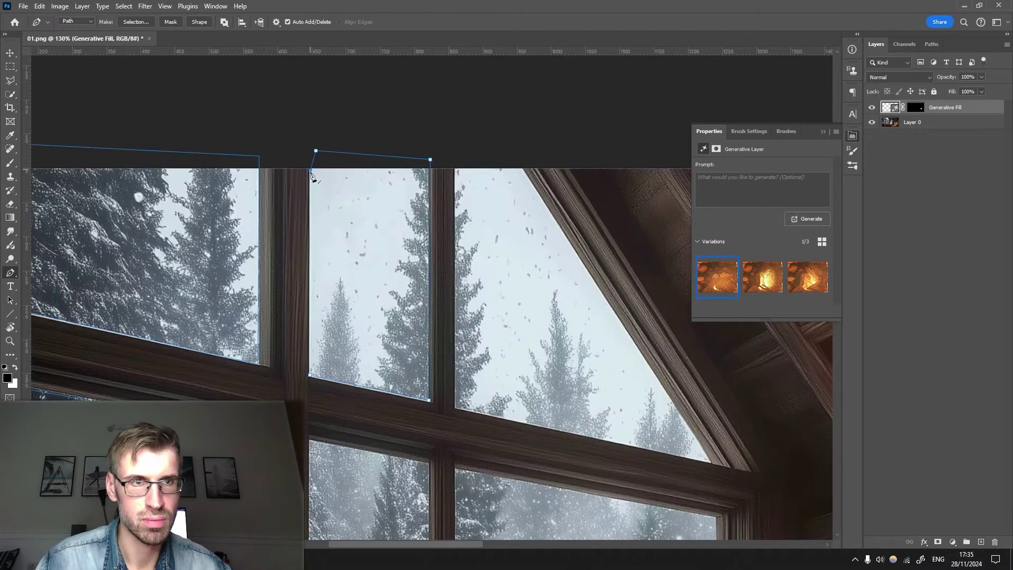
pyautogui.click(309, 376)
pyautogui.click(455, 408)
pyautogui.click(713, 464)
# Trace the two remaining lower panes of the left window wall, following the chair cushions and the dried plant
pyautogui.moveTo(467, 468); pyautogui.dragTo(385, 205)
pyautogui.moveTo(312, 411); pyautogui.dragTo(474, 124)
pyautogui.click(462, 338)
pyautogui.moveTo(395, 230); pyautogui.dragTo(380, 348)
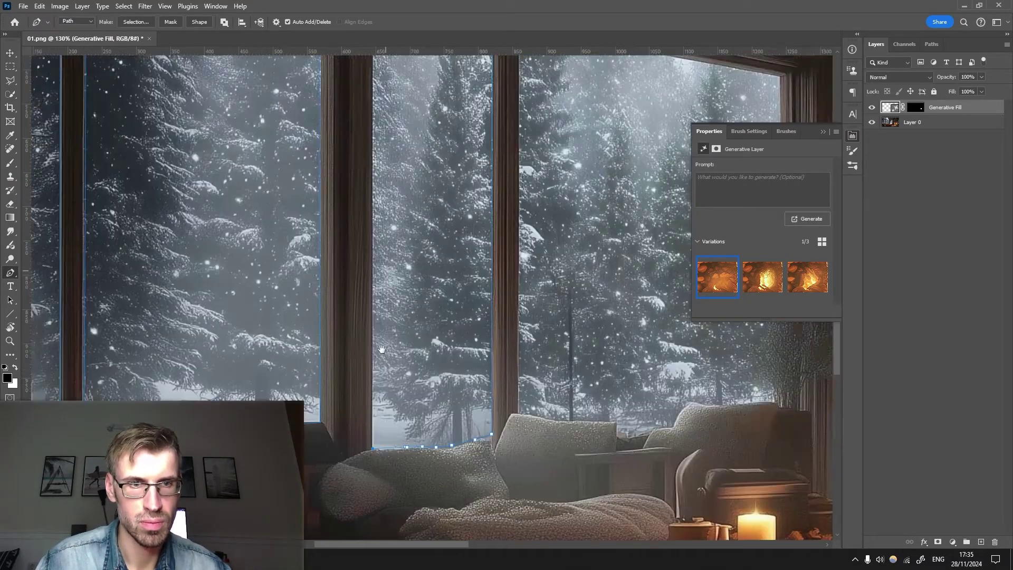
pyautogui.moveTo(559, 211); pyautogui.dragTo(379, 306)
pyautogui.moveTo(586, 380); pyautogui.dragTo(579, 280)
pyautogui.click(574, 401)
pyautogui.click(521, 401)
pyautogui.click(478, 426)
pyautogui.click(425, 419)
# Trace the small triangular pane beside the left brace and outline the top edge of the large window behind the Christmas tree
pyautogui.moveTo(634, 211); pyautogui.dragTo(275, 334)
pyautogui.click(402, 233)
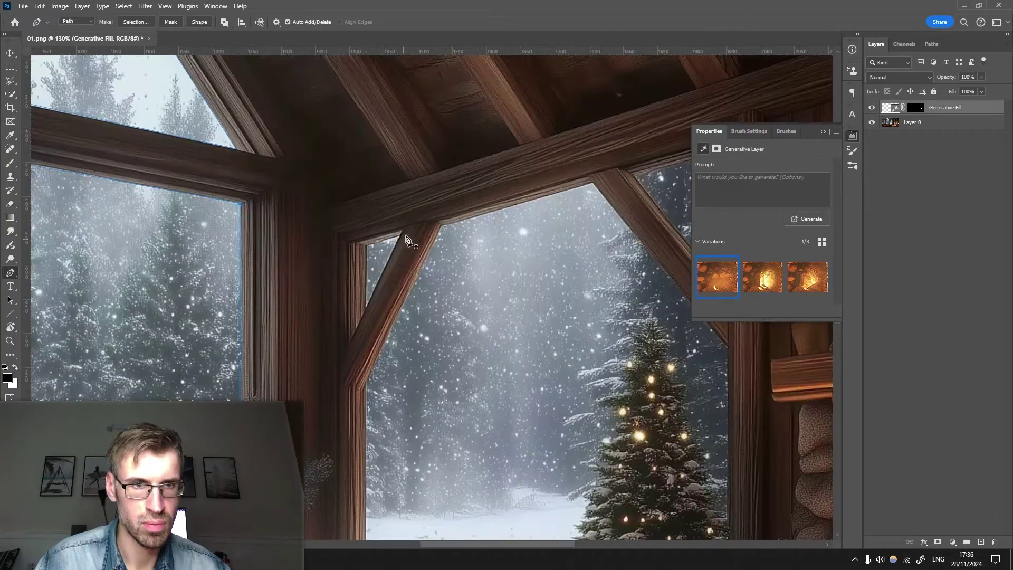
pyautogui.click(367, 308)
pyautogui.click(444, 224)
pyautogui.click(592, 182)
pyautogui.moveTo(623, 295); pyautogui.dragTo(426, 231)
pyautogui.click(530, 453)
pyautogui.click(500, 389)
pyautogui.hotkey('ctrl', 'z')
pyautogui.hotkey('ctrl', 'z')
pyautogui.hotkey('ctrl', 'z')
pyautogui.hotkey('ctrl', 'z')
pyautogui.hotkey('ctrl', 'z')
pyautogui.hotkey('ctrl', 'z')
pyautogui.hotkey('ctrl', 'z')
pyautogui.hotkey('ctrl', 'z')
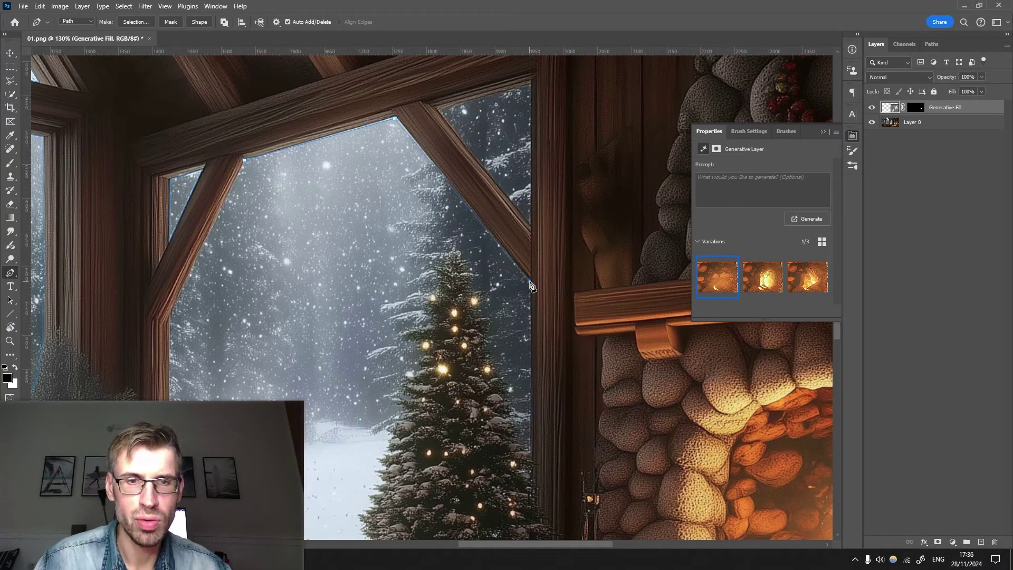
# Continue the large window's path from its right frame corner and up along the right side of the Christmas tree
pyautogui.click(530, 281)
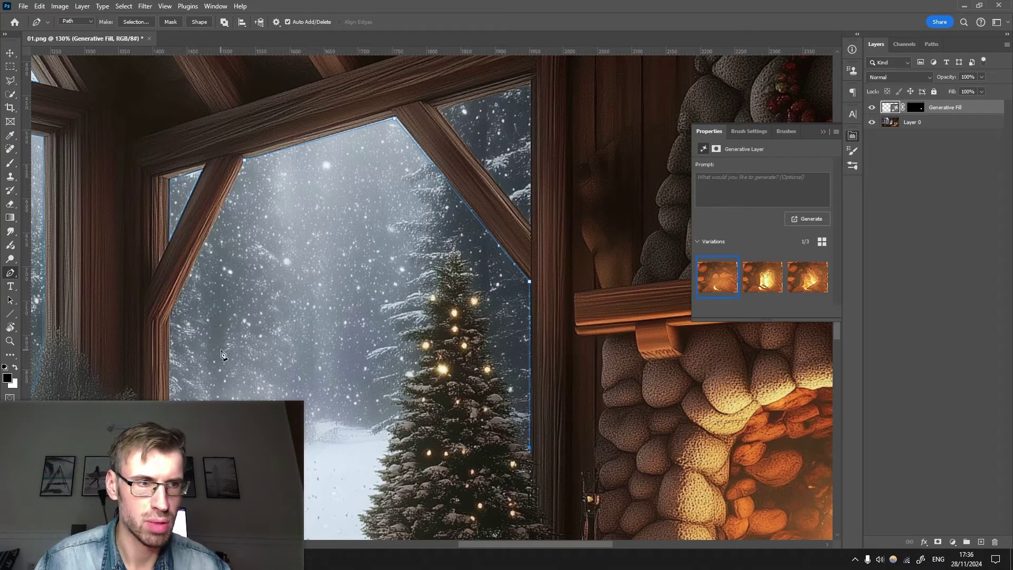
pyautogui.scroll(-2, 224, 355)
pyautogui.hscroll(-2, 223, 354)
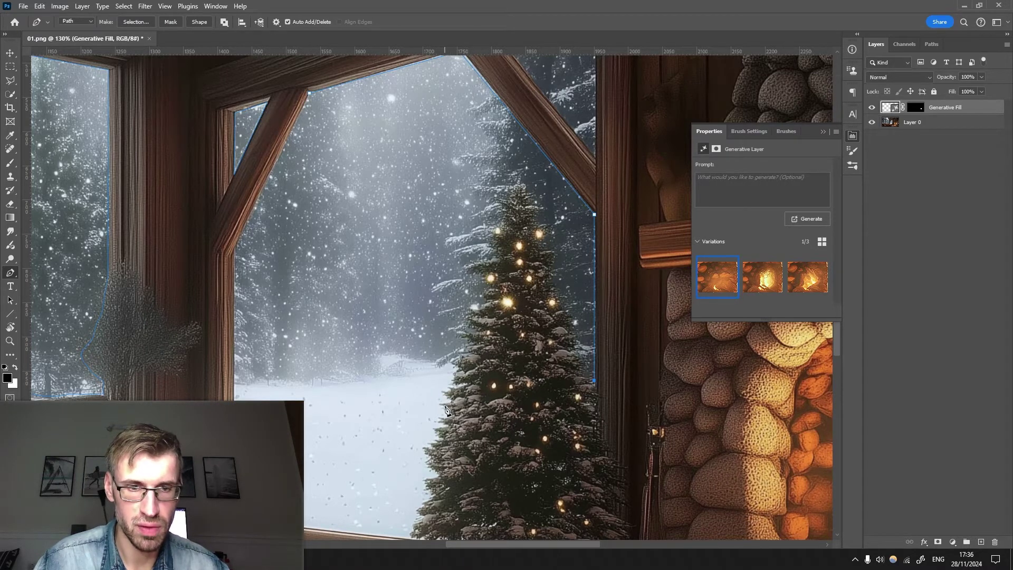
pyautogui.click(587, 346)
pyautogui.click(580, 339)
pyautogui.click(576, 326)
pyautogui.click(574, 319)
pyautogui.click(567, 308)
pyautogui.click(564, 297)
pyautogui.click(562, 286)
pyautogui.click(557, 278)
# Carry the large window's path along the tree's left side, around the container on the sill and up the left frame to close it
pyautogui.moveTo(558, 265)
pyautogui.mouseDown()
pyautogui.moveTo(555, 239)
pyautogui.moveTo(478, 246)
pyautogui.moveTo(419, 509)
pyautogui.moveTo(568, 400)
pyautogui.moveTo(527, 424)
pyautogui.moveTo(410, 410)
pyautogui.moveTo(407, 360)
pyautogui.moveTo(383, 352)
pyautogui.mouseUp()
pyautogui.click(382, 350)
pyautogui.click(369, 354)
pyautogui.click(352, 368)
pyautogui.click(352, 133)
pyautogui.moveTo(369, 138); pyautogui.dragTo(330, 401)
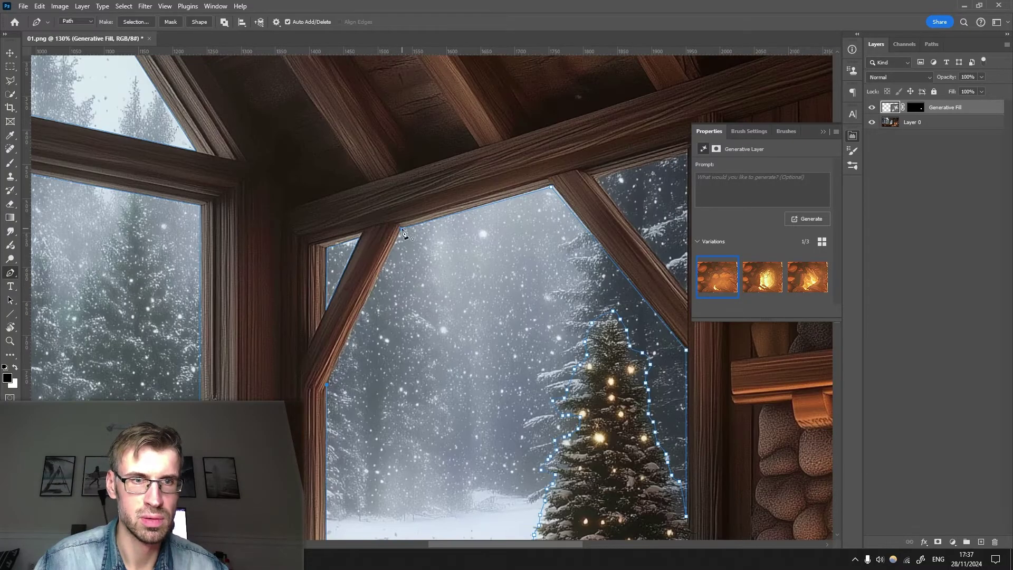
pyautogui.click(387, 239)
pyautogui.click(537, 198)
pyautogui.hotkey('ctrl', '0')
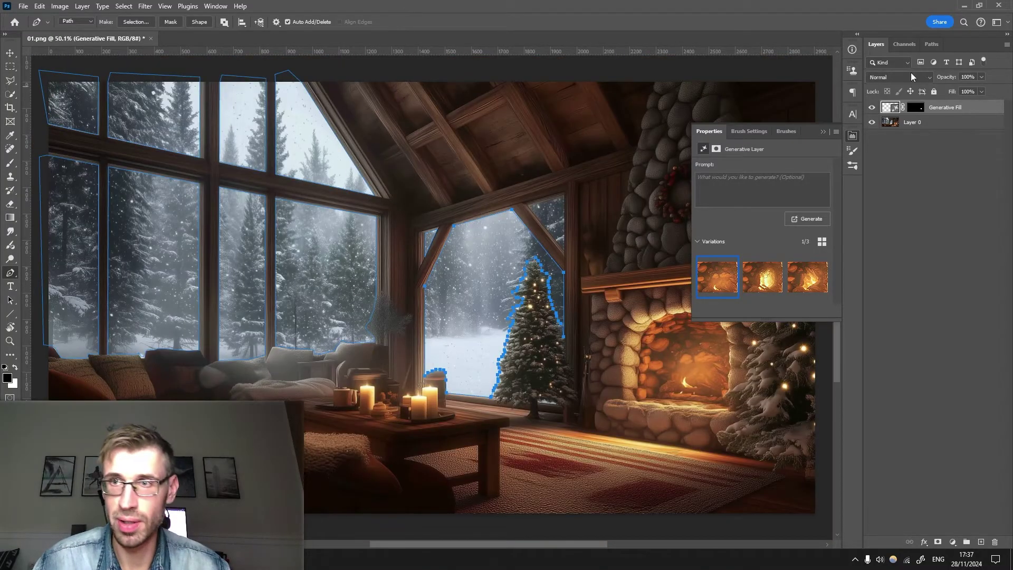
# Load the window work path as a selection and add a new layer above the Generative Fill layer
pyautogui.click(934, 45)
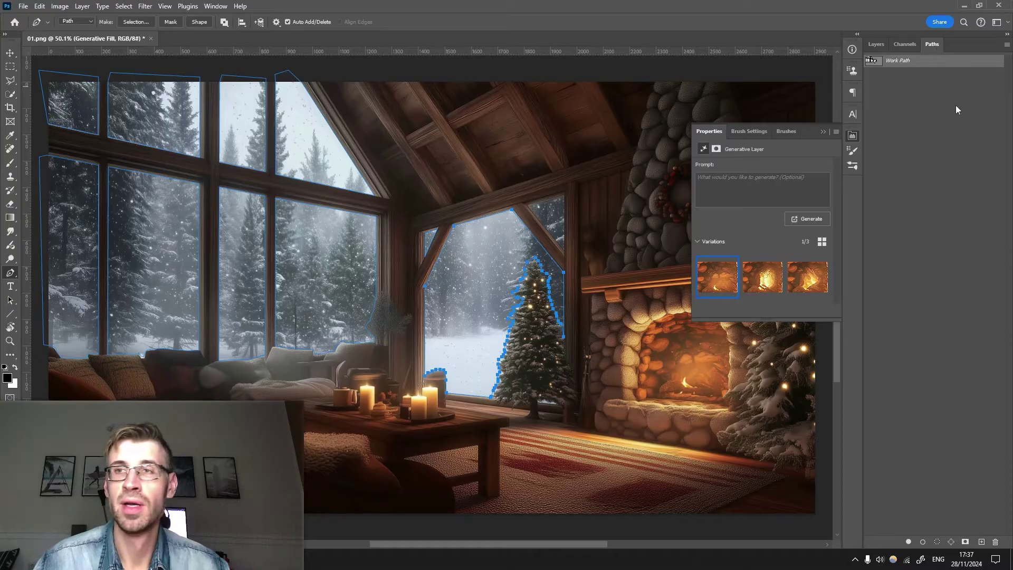
pyautogui.keyDown('ctrl'); pyautogui.click(874, 63); pyautogui.keyUp('ctrl')
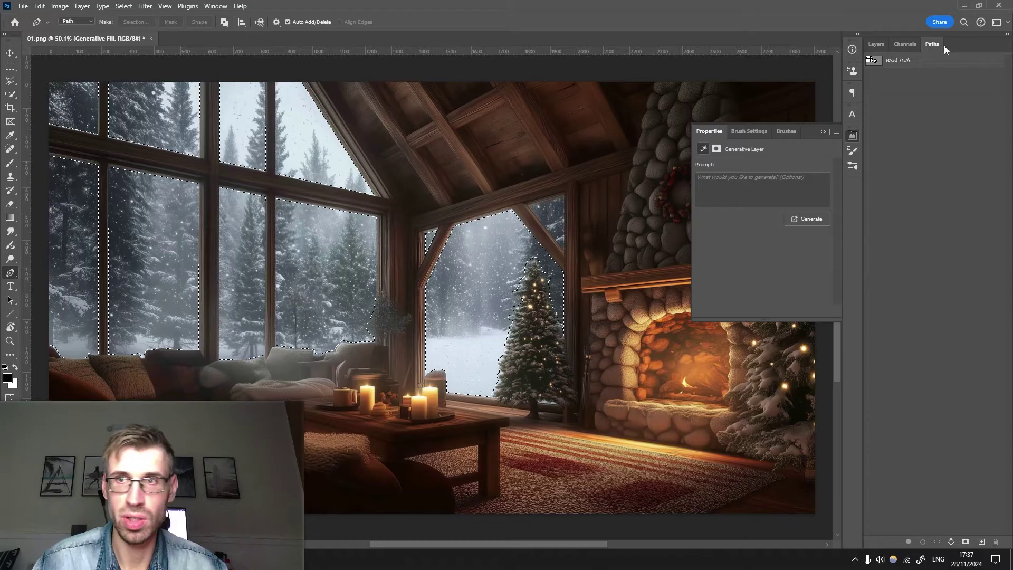
pyautogui.click(875, 43)
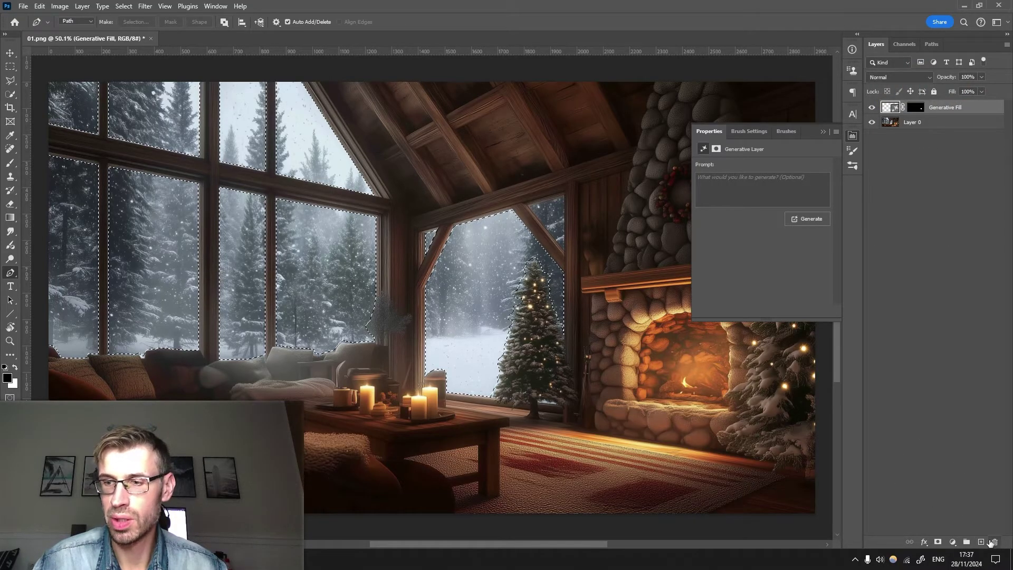
pyautogui.click(981, 542)
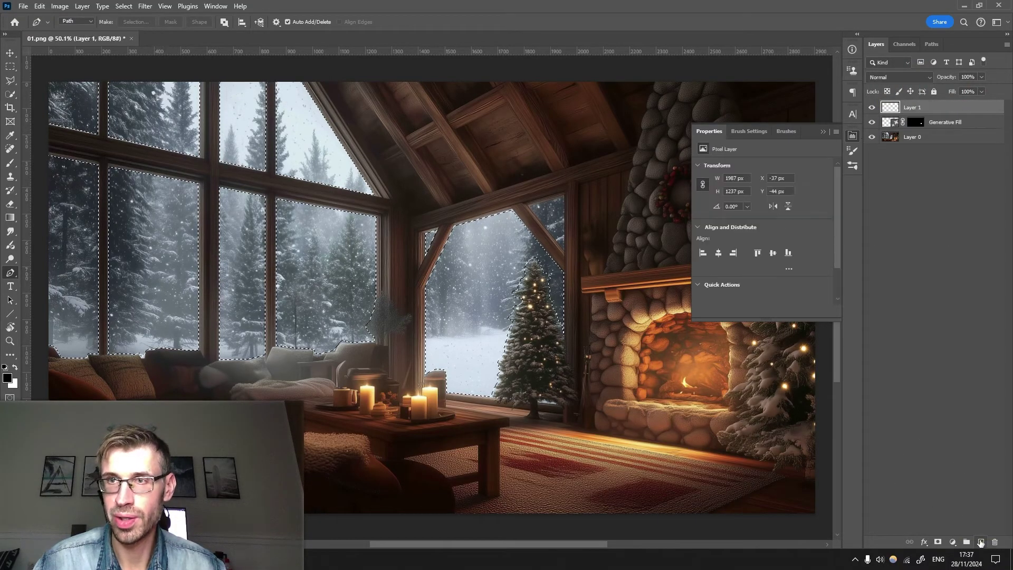
pyautogui.click(7, 377)
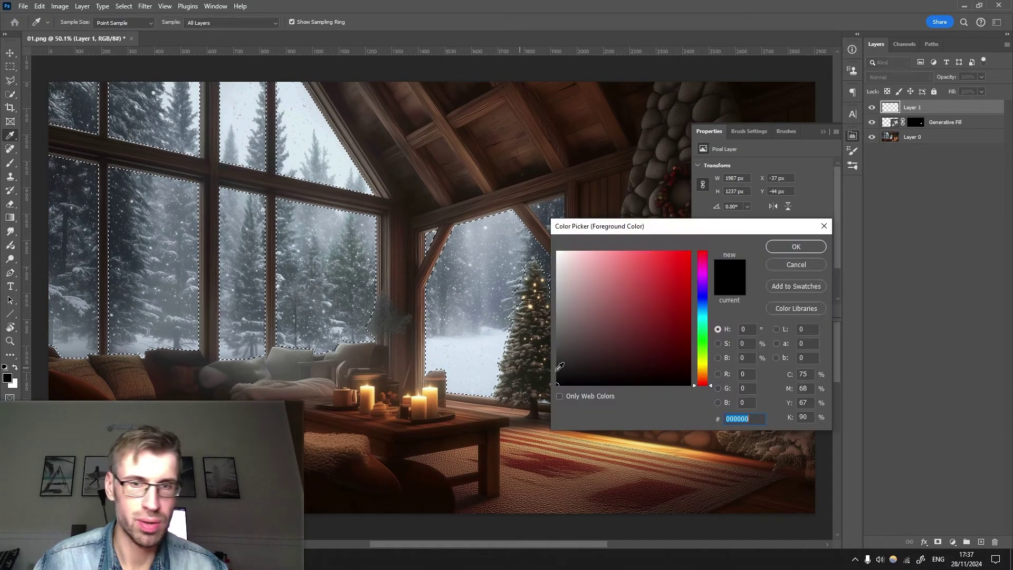
pyautogui.click(824, 226)
pyautogui.press('p')
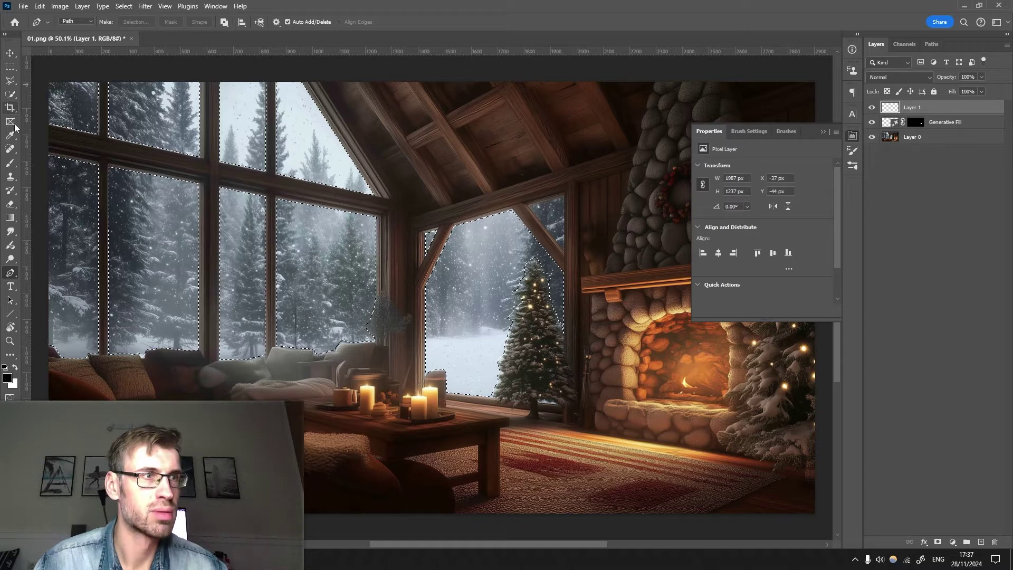
# Set the brush size to 193 px and paint the selected window panes black on the new layer
pyautogui.click(11, 166)
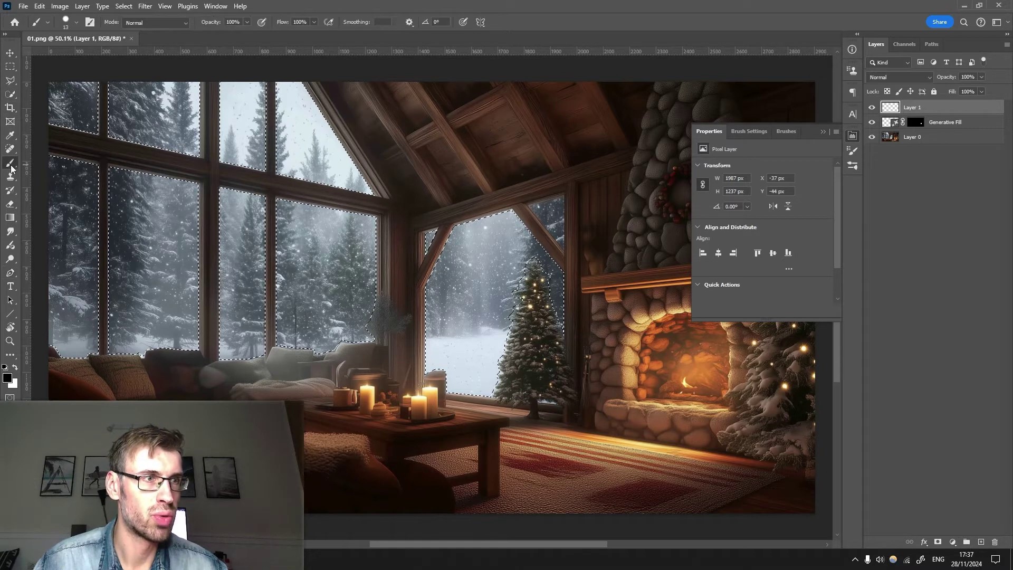
pyautogui.rightClick(344, 277)
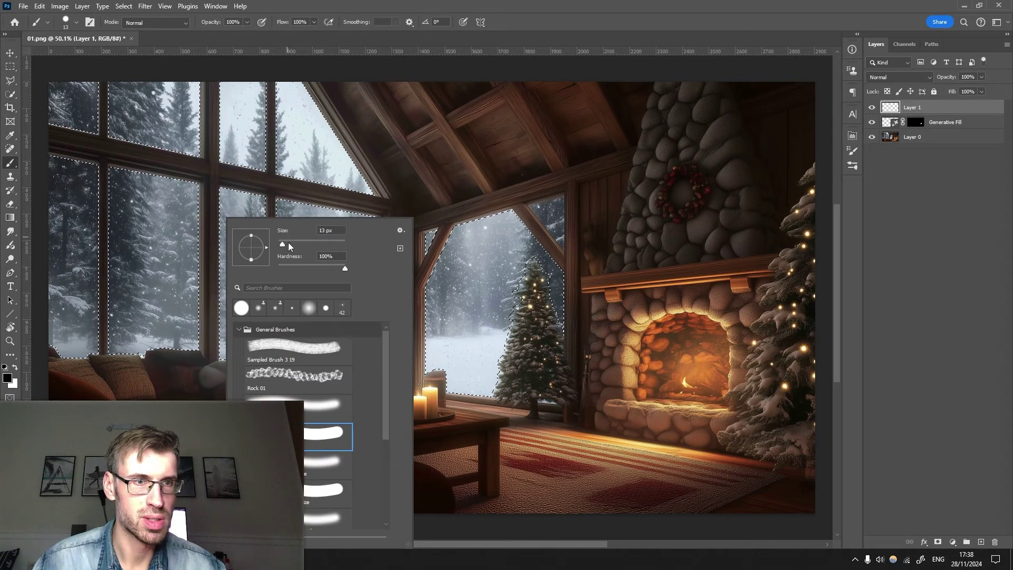
pyautogui.moveTo(282, 245); pyautogui.dragTo(316, 245)
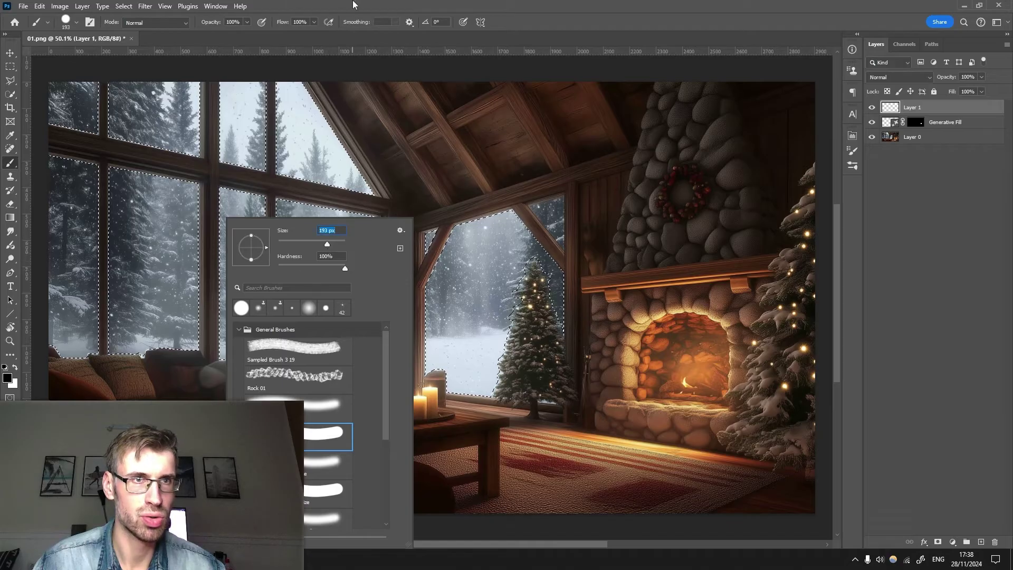
pyautogui.click(354, 3)
pyautogui.moveTo(116, 124)
pyautogui.mouseDown()
pyautogui.moveTo(215, 181)
pyautogui.moveTo(30, 154)
pyautogui.moveTo(471, 194)
pyautogui.moveTo(431, 267)
pyautogui.moveTo(92, 208)
pyautogui.moveTo(250, 226)
pyautogui.moveTo(181, 300)
pyautogui.moveTo(70, 355)
pyautogui.moveTo(174, 351)
pyautogui.moveTo(306, 380)
pyautogui.moveTo(218, 410)
pyautogui.moveTo(274, 413)
pyautogui.moveTo(554, 249)
pyautogui.moveTo(327, 339)
pyautogui.moveTo(522, 301)
pyautogui.moveTo(691, 313)
pyautogui.moveTo(457, 446)
pyautogui.mouseUp()
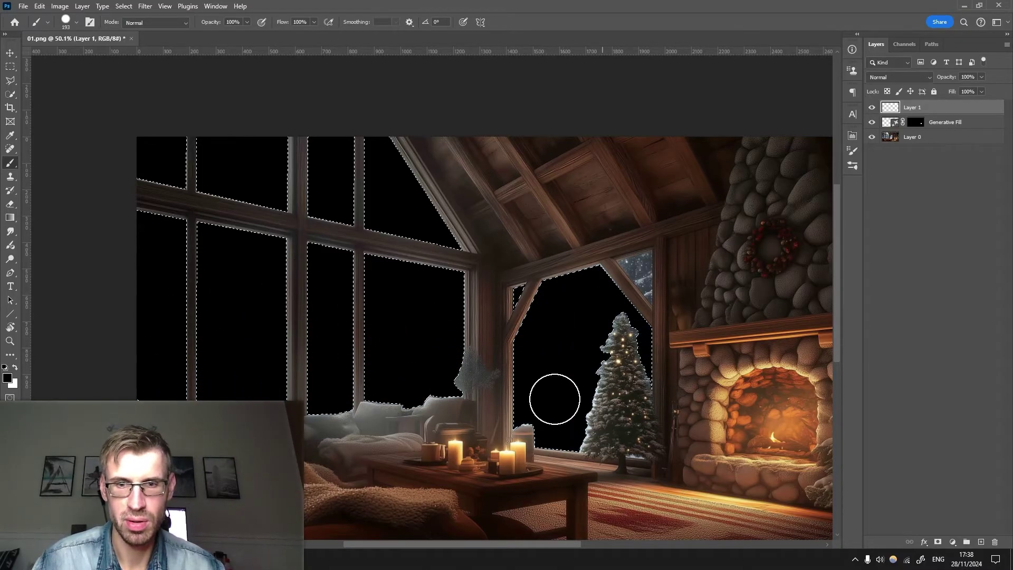
# Trace the missed triangular pane beside the large window's right brace with the Pen tool and load its path as a selection
pyautogui.scroll(5, 621, 266)
pyautogui.press('p')
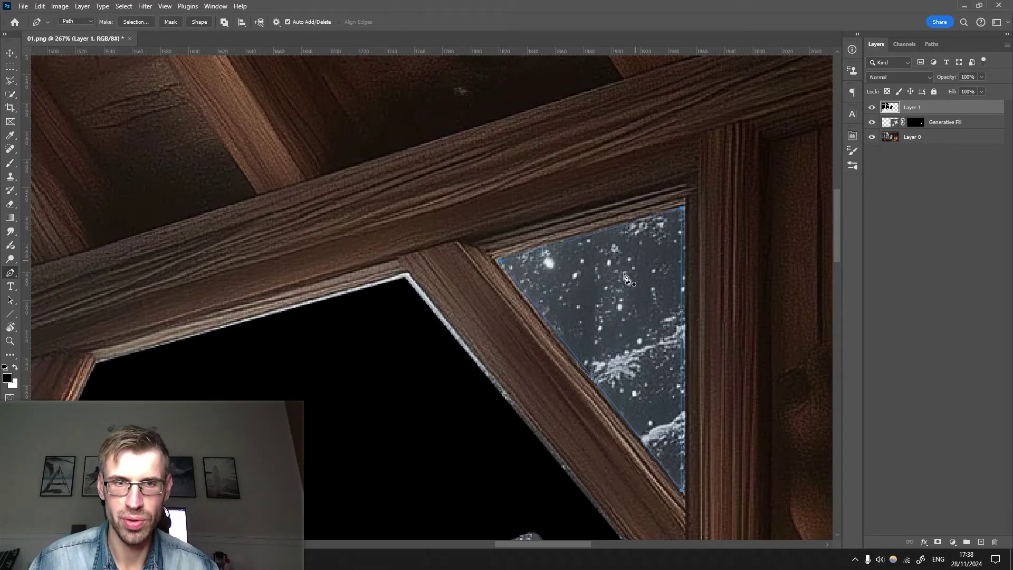
pyautogui.click(932, 44)
pyautogui.keyDown('ctrl'); pyautogui.click(880, 68); pyautogui.keyUp('ctrl')
pyautogui.scroll(-5, 447, 235)
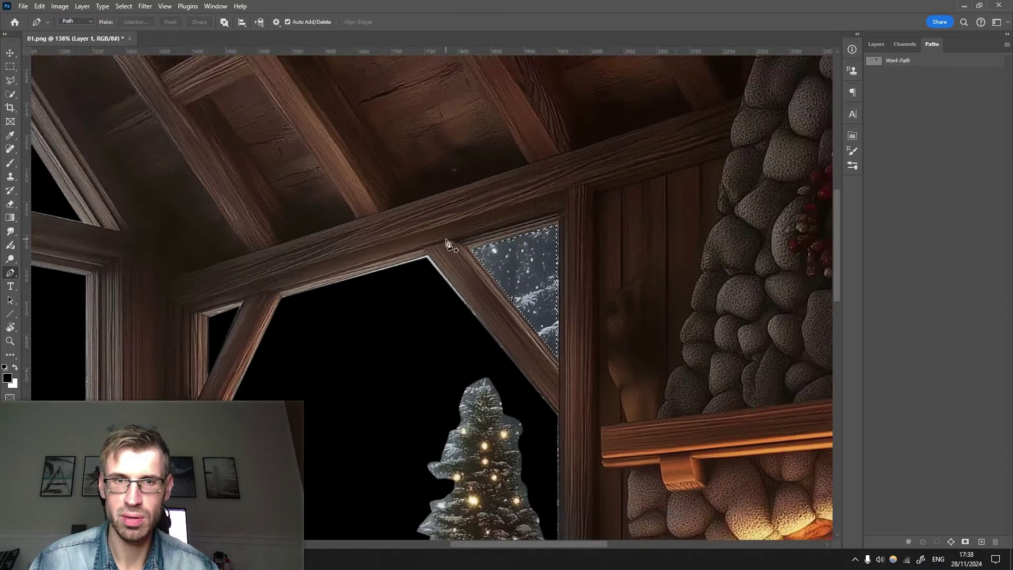
pyautogui.click(876, 44)
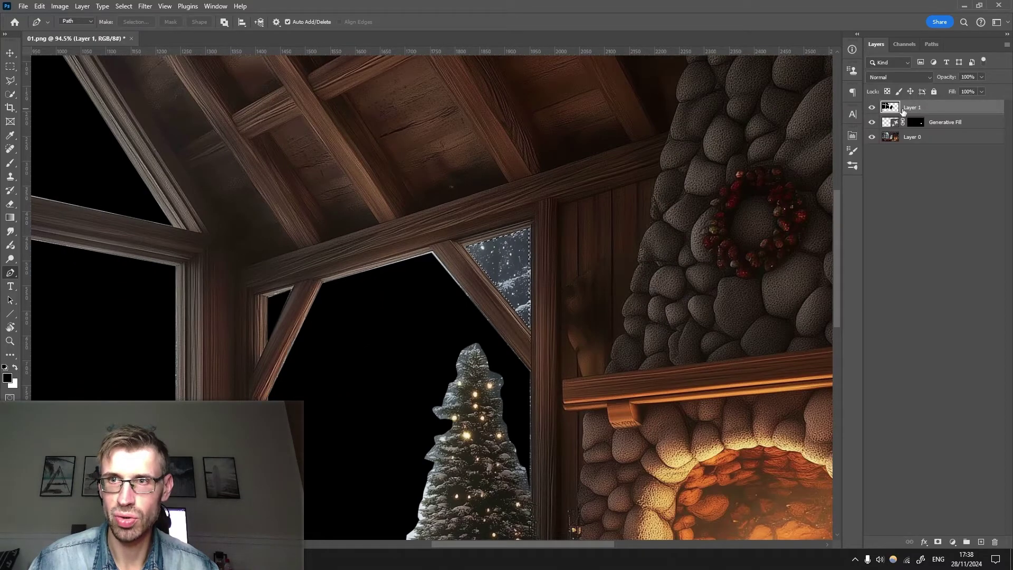
# Paint the selected triangular pane black on the window mask layer and clear the selection
pyautogui.press('b')
pyautogui.moveTo(464, 289)
pyautogui.mouseDown()
pyautogui.moveTo(509, 258)
pyautogui.moveTo(508, 235)
pyautogui.mouseUp()
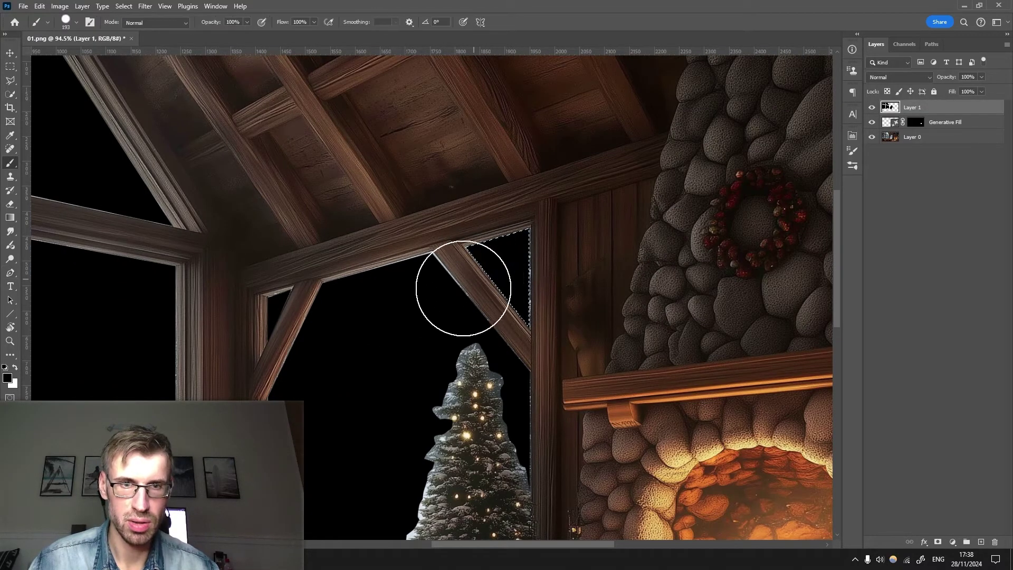
pyautogui.scroll(-3, 464, 290)
pyautogui.press('l')
pyautogui.rightClick(610, 285)
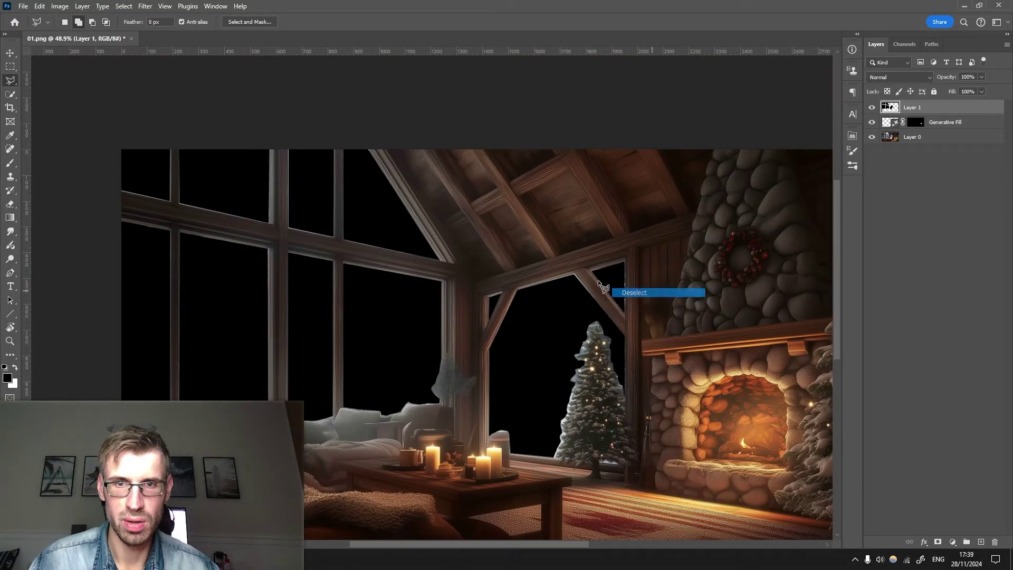
pyautogui.click(617, 293)
# Rename the layer with the black window panes to Windows
pyautogui.click(916, 109)
pyautogui.write('Window')
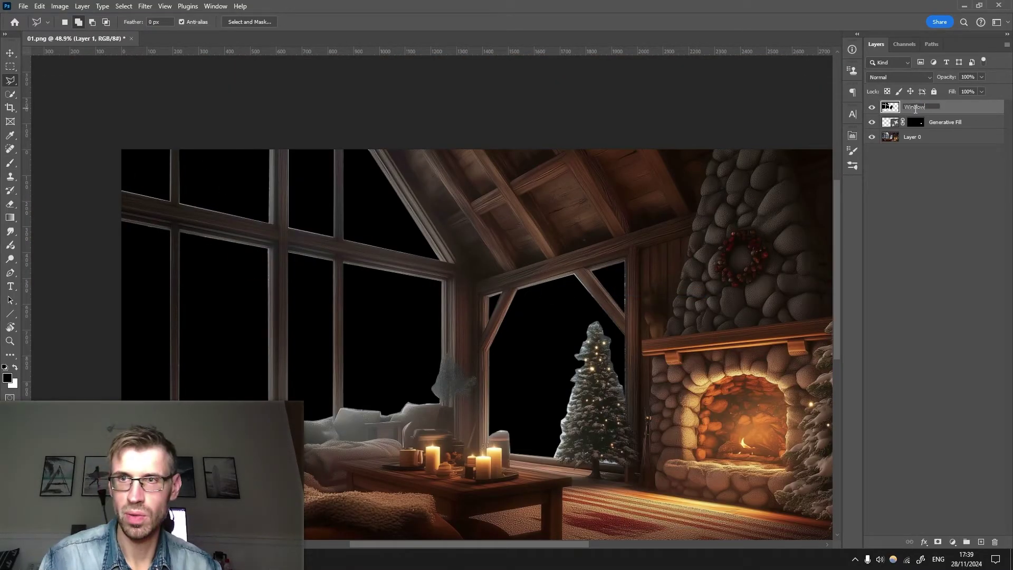
pyautogui.write('s')
pyautogui.press('Return')
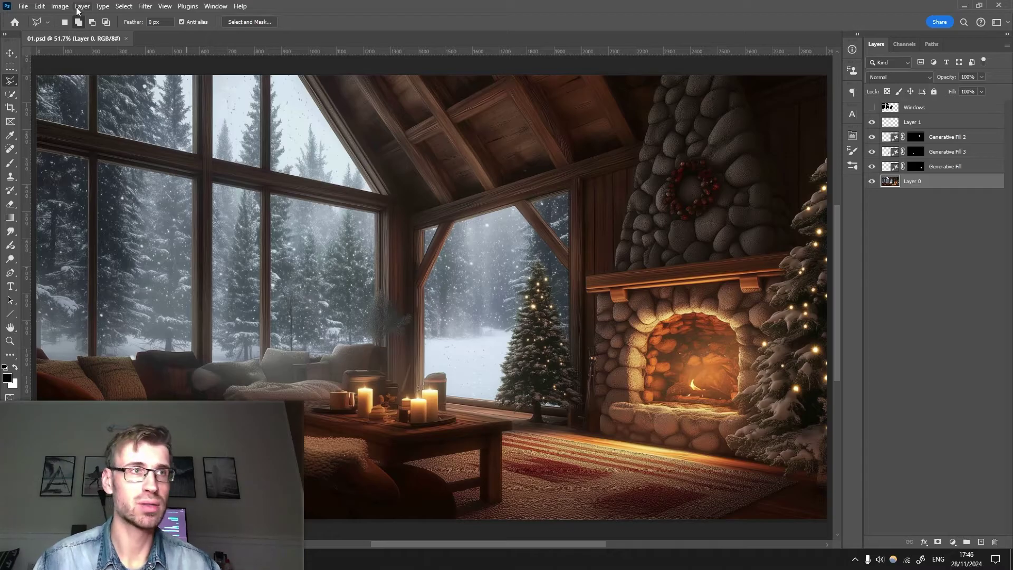
# Resize the whole image to 2560 x 1440 pixels, keeping its proportions and the Preserve Details 2.0 resampling
pyautogui.click(59, 7)
pyautogui.click(74, 84)
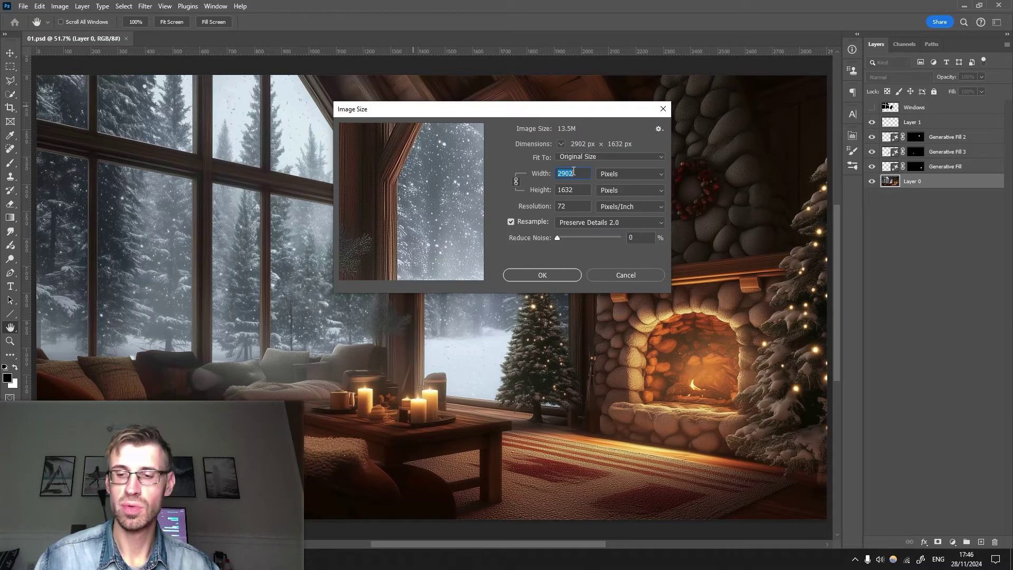
pyautogui.write('192')
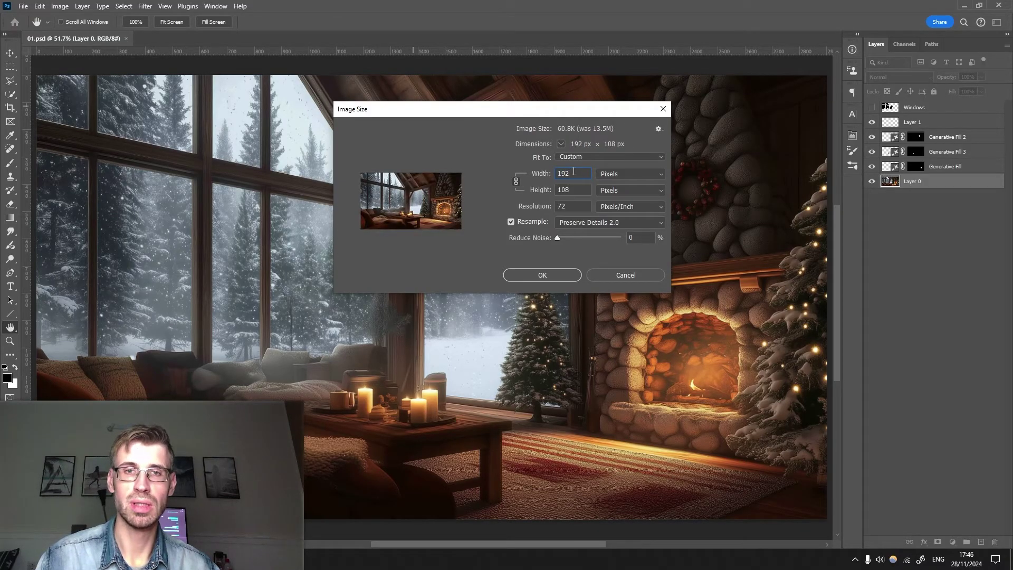
pyautogui.write('0')
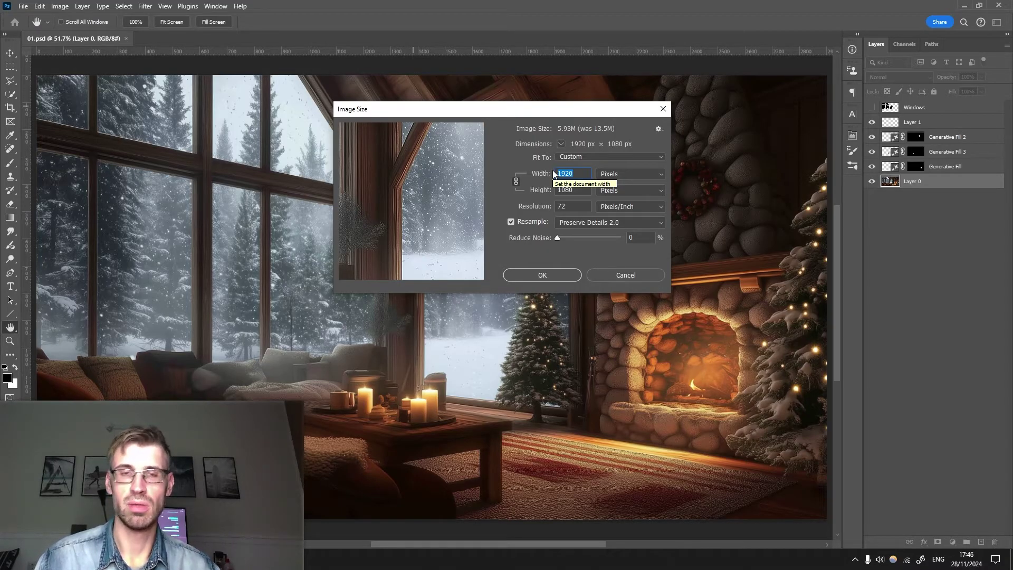
pyautogui.write('2560')
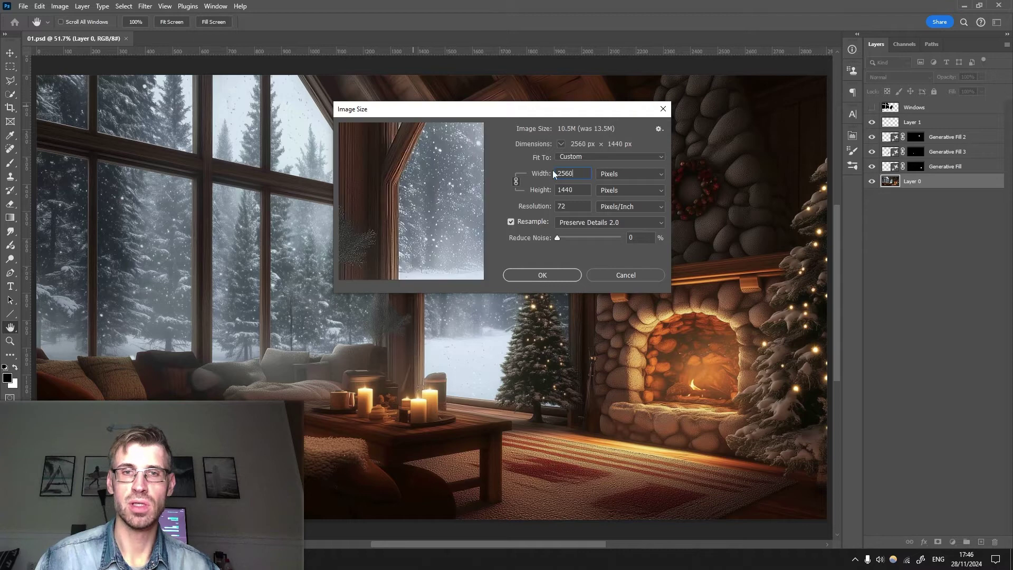
pyautogui.press('Return')
pyautogui.press('v')
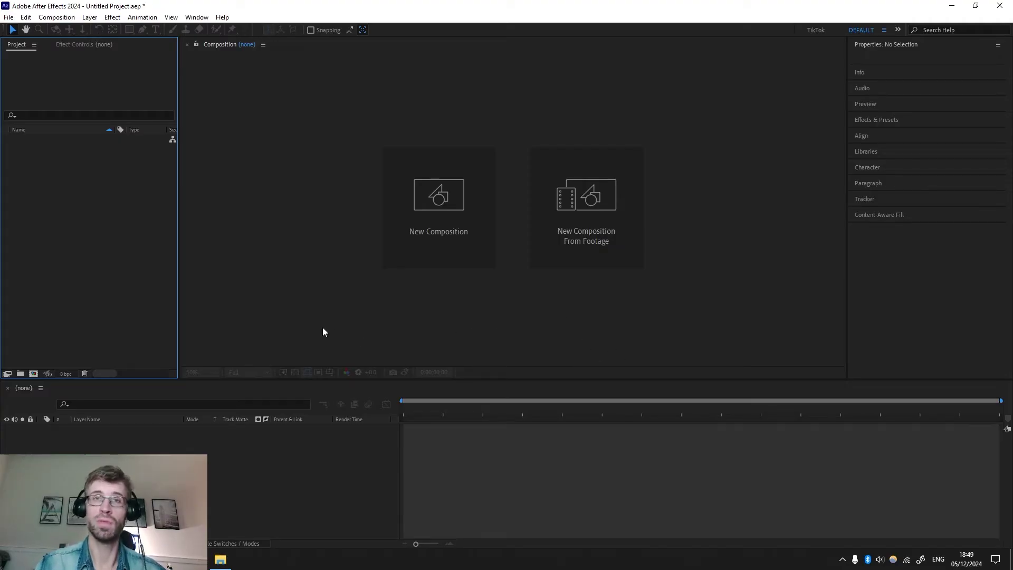
# Import 01.psd from the Project folder into After Effects as a composition with editable layer styles
pyautogui.click(221, 559)
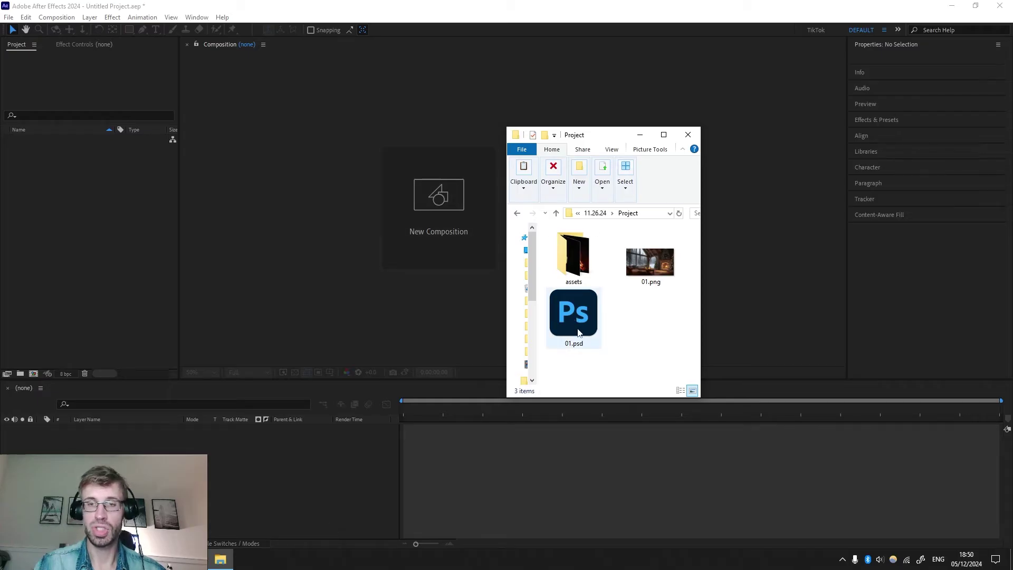
pyautogui.moveTo(574, 319); pyautogui.dragTo(95, 253)
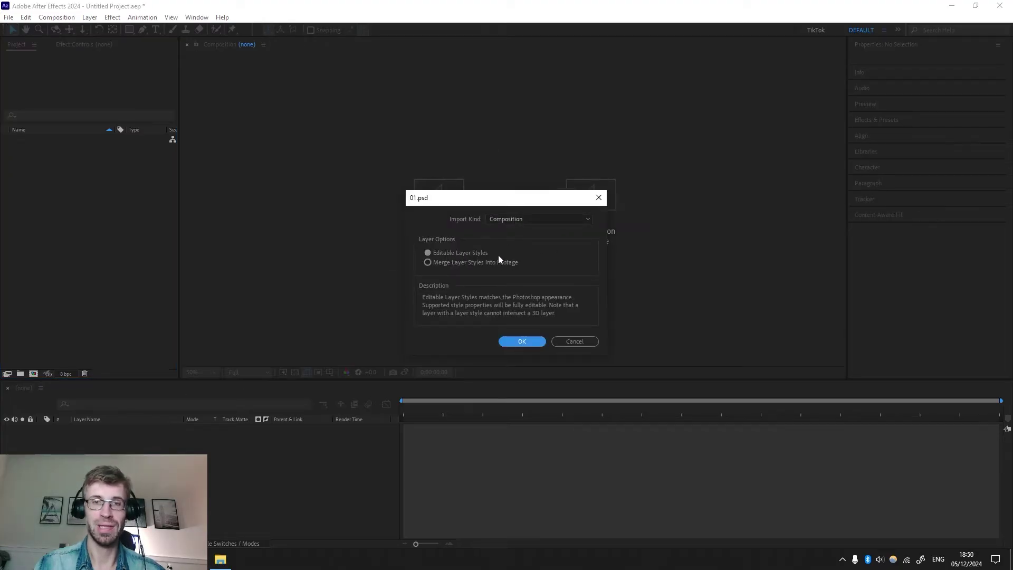
pyautogui.click(522, 343)
# Check the imported layers folder, open composition 01 and accept its composition settings
pyautogui.click(15, 152)
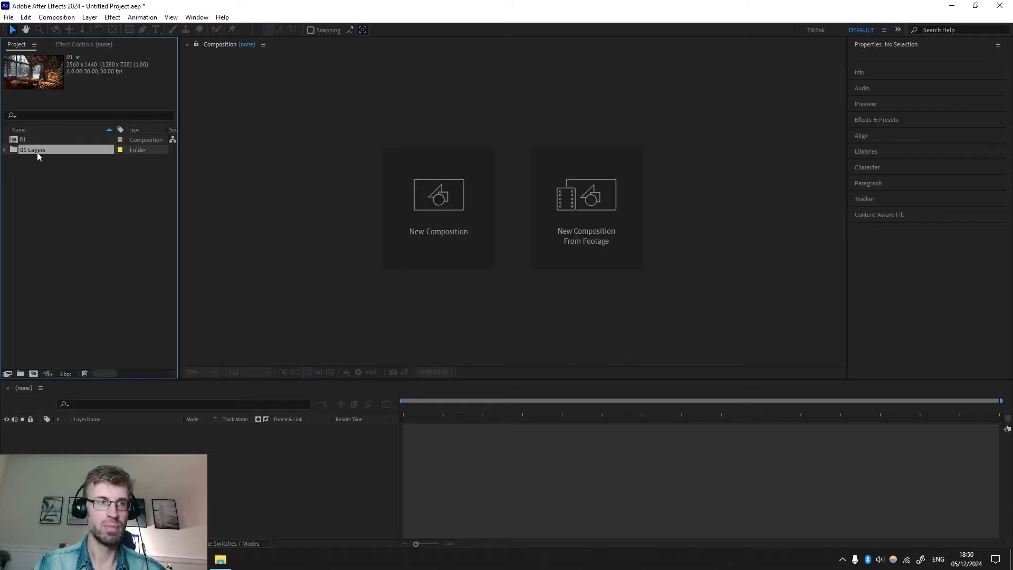
pyautogui.click(6, 150)
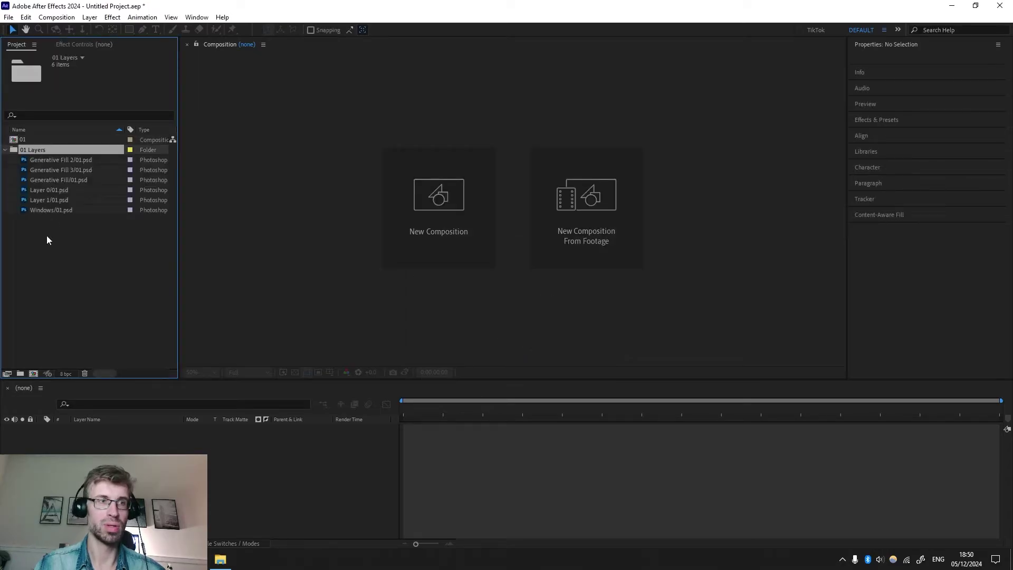
pyautogui.click(5, 150)
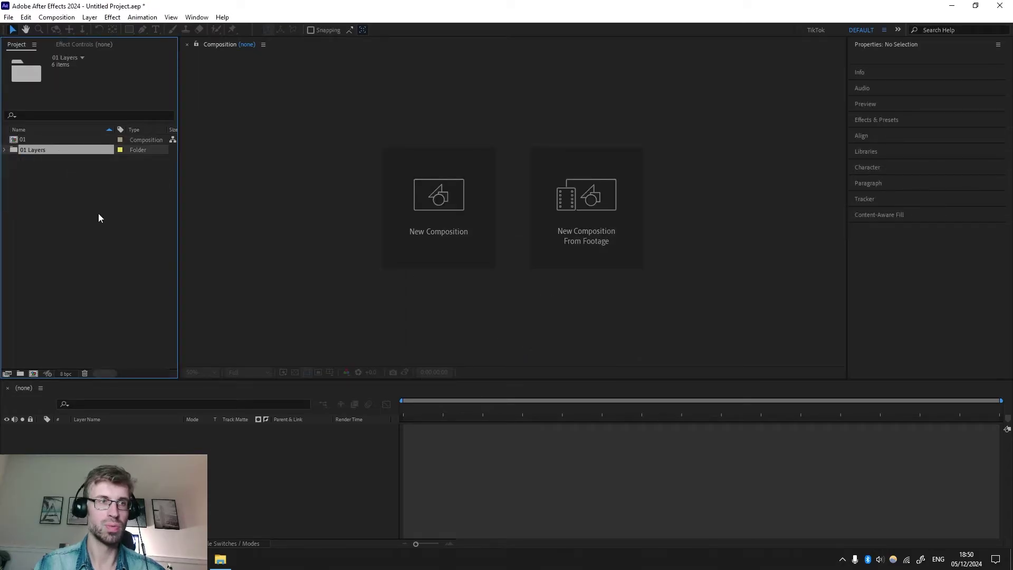
pyautogui.click(23, 140)
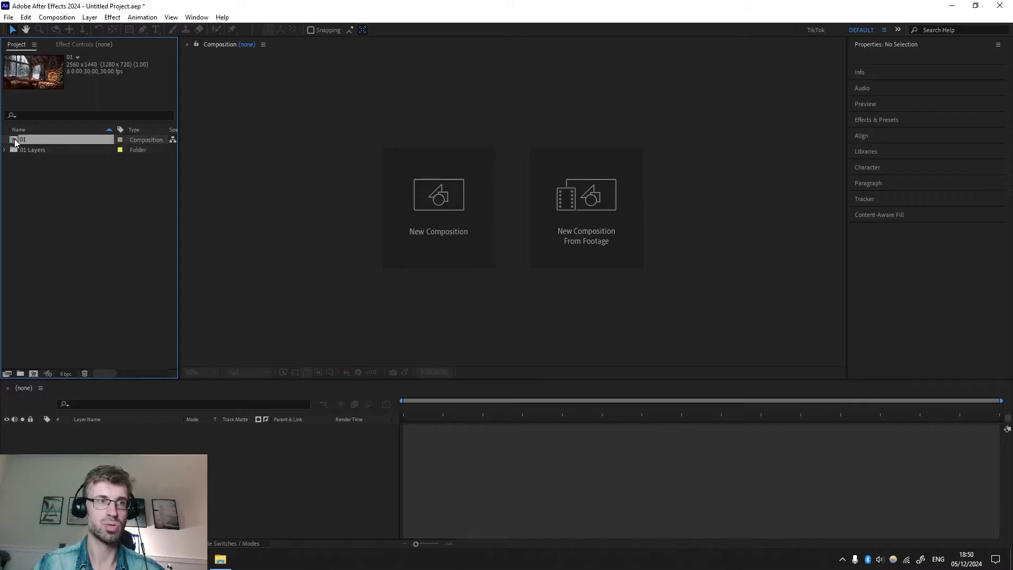
pyautogui.doubleClick(15, 141)
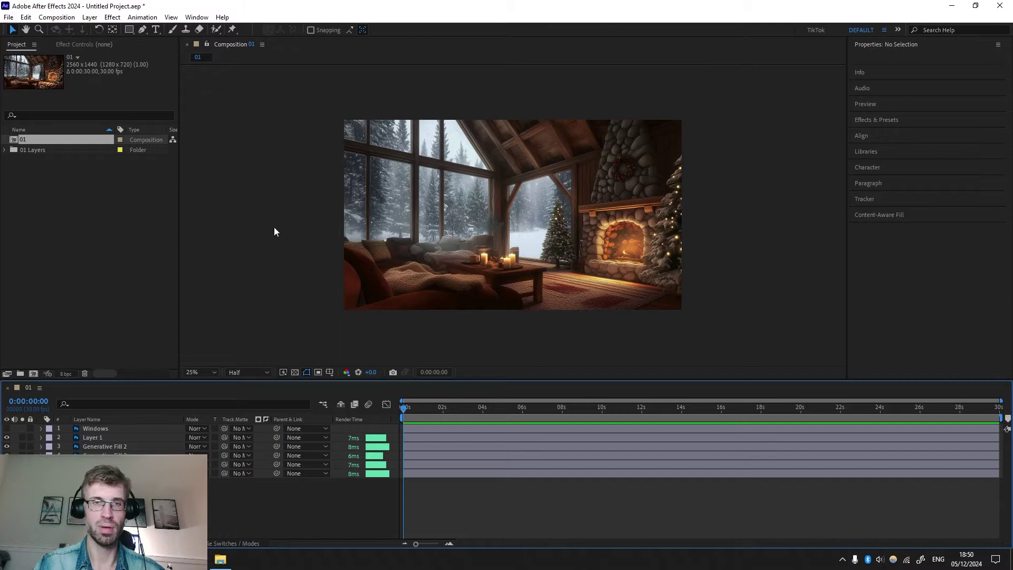
pyautogui.rightClick(212, 374)
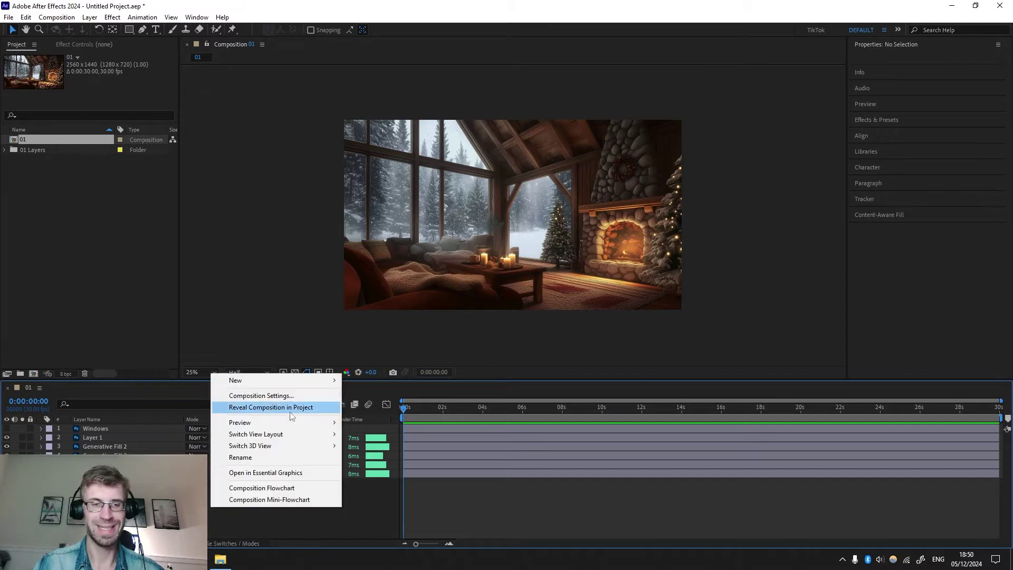
pyautogui.click(277, 396)
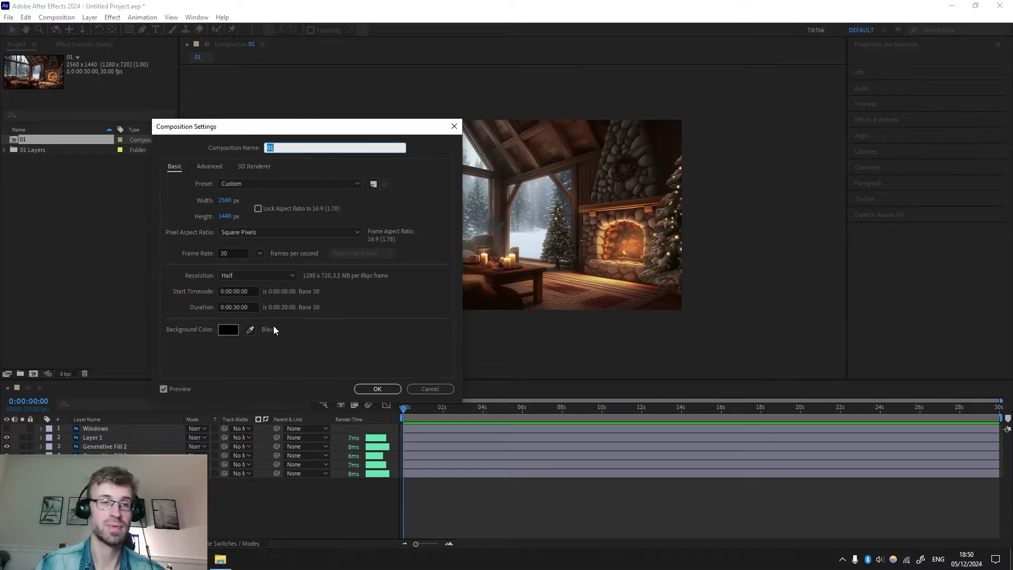
pyautogui.click(377, 388)
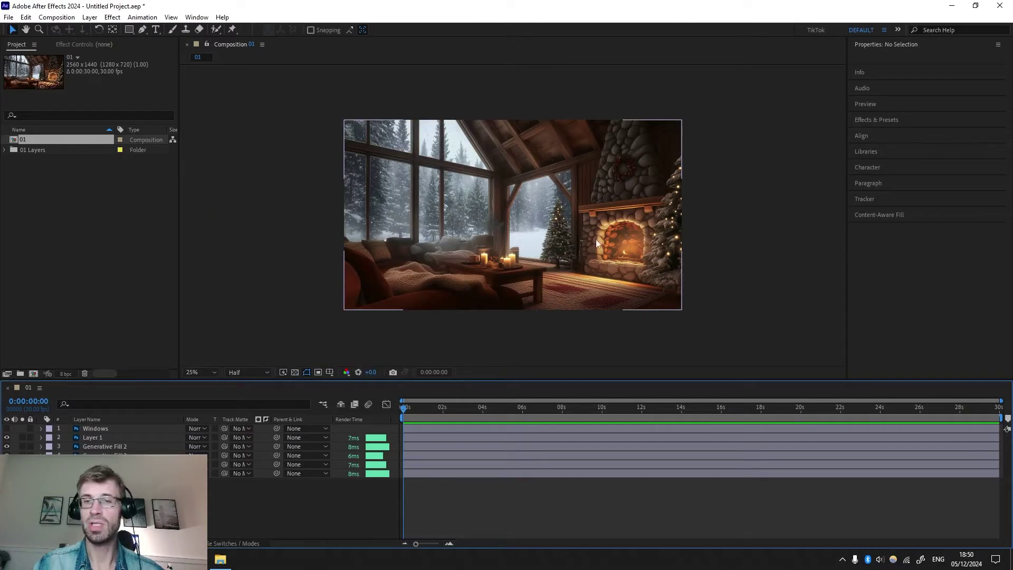
# Import Fireplace.mp4 from the assets folder and place it as the topmost layer of composition 01
pyautogui.click(221, 560)
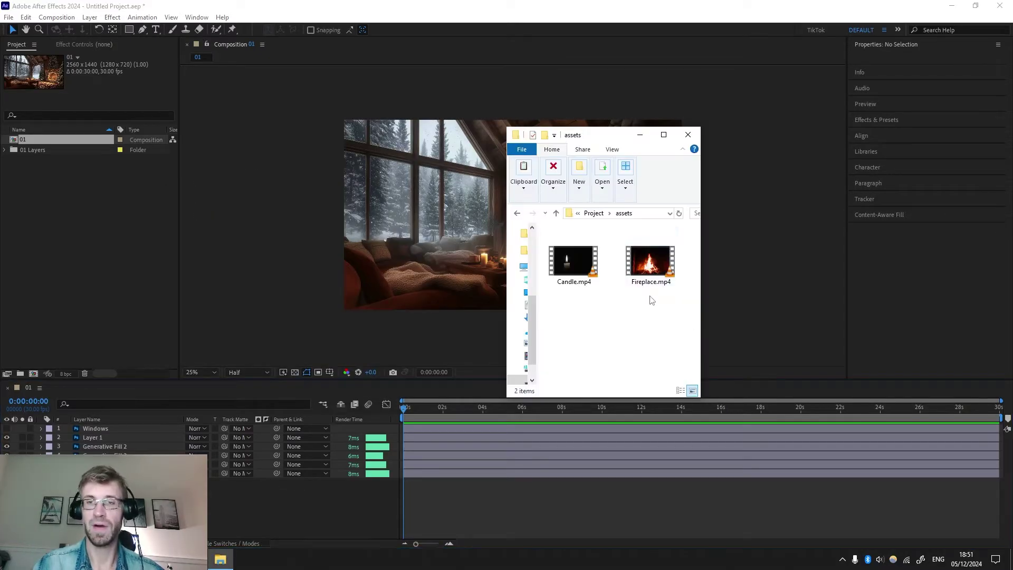
pyautogui.moveTo(651, 261); pyautogui.dragTo(62, 236)
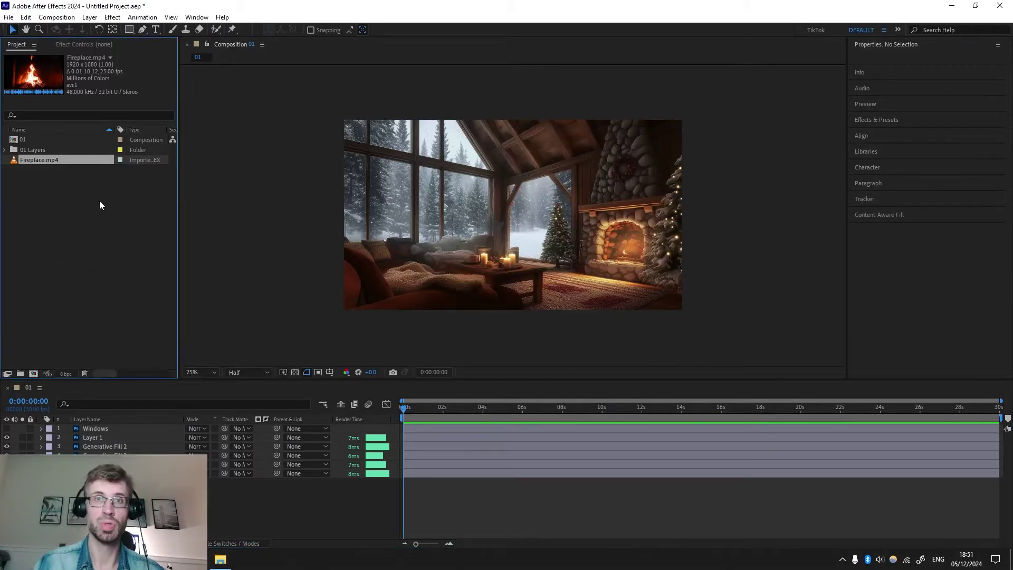
pyautogui.moveTo(58, 159); pyautogui.dragTo(122, 427)
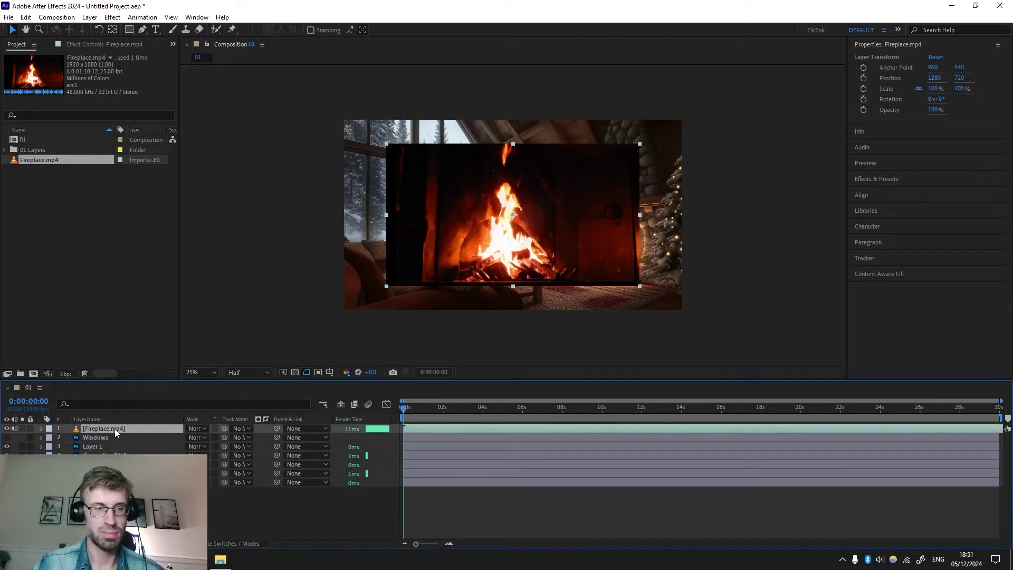
# Scale the Fireplace.mp4 layer to 25% and position it over the stone fireplace opening at about 2146, 919
pyautogui.press('s')
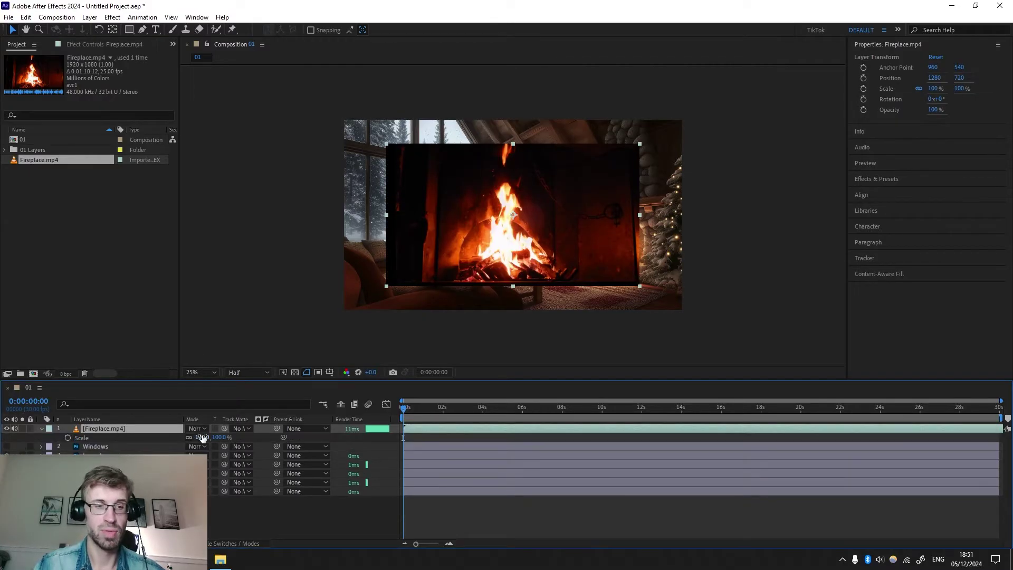
pyautogui.moveTo(202, 438); pyautogui.dragTo(172, 435)
pyautogui.moveTo(513, 218); pyautogui.dragTo(620, 239)
pyautogui.moveTo(620, 239); pyautogui.dragTo(620, 239)
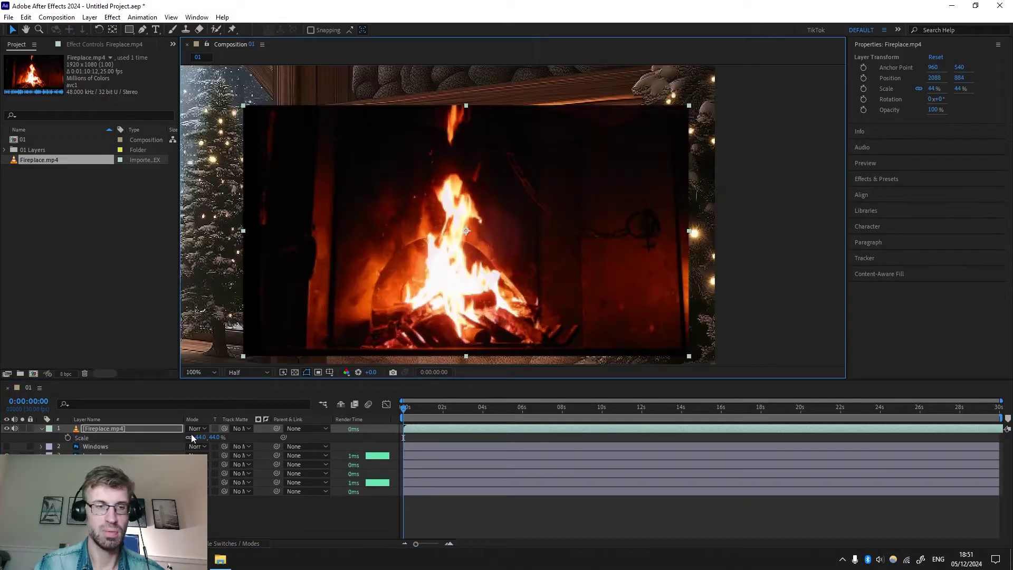
pyautogui.moveTo(197, 438); pyautogui.dragTo(186, 437)
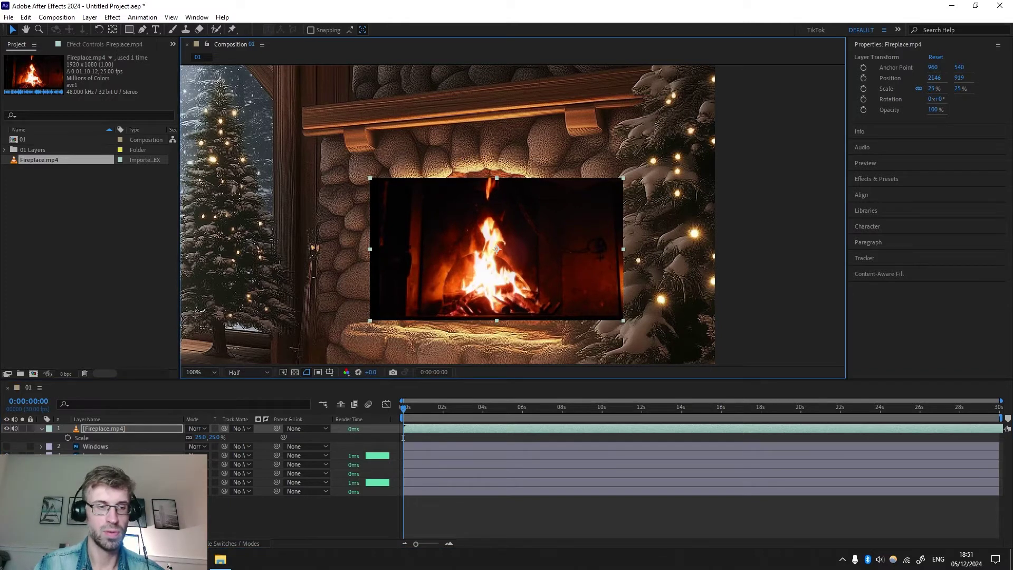
# Set the Fireplace.mp4 layer's blending mode to Screen and check the flames at 0:00:02:28
pyautogui.click(226, 544)
pyautogui.click(226, 544)
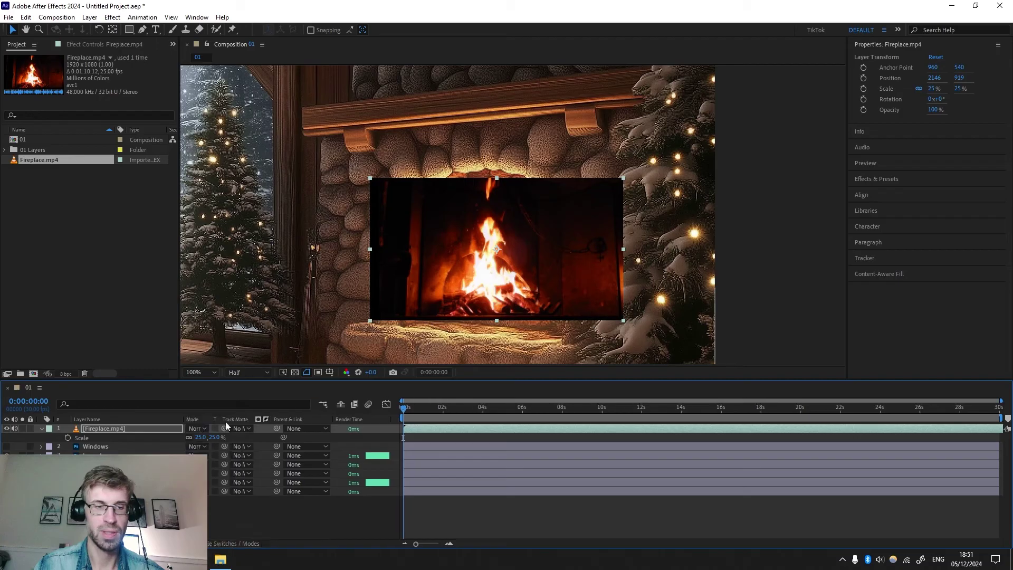
pyautogui.click(198, 429)
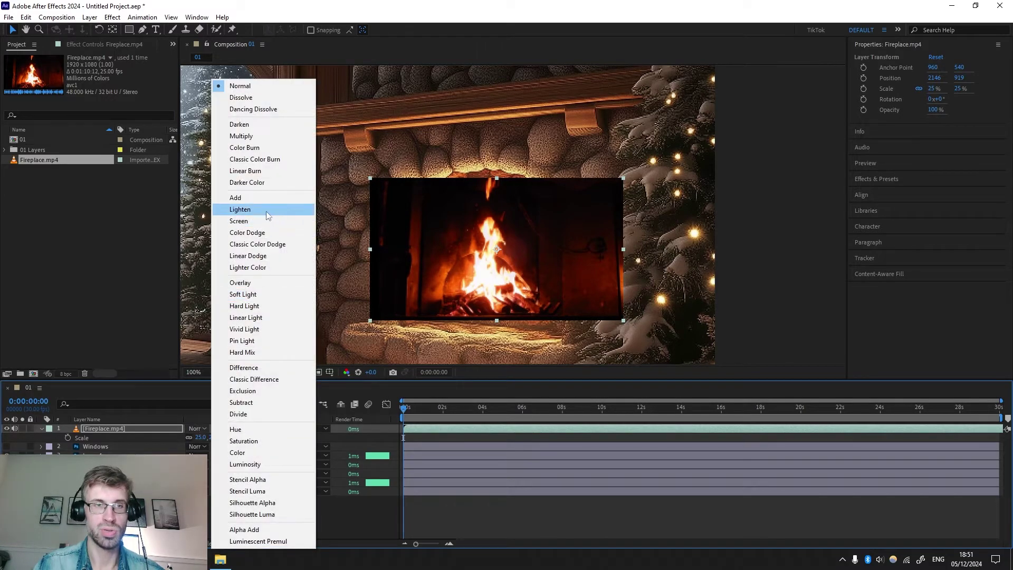
pyautogui.click(248, 221)
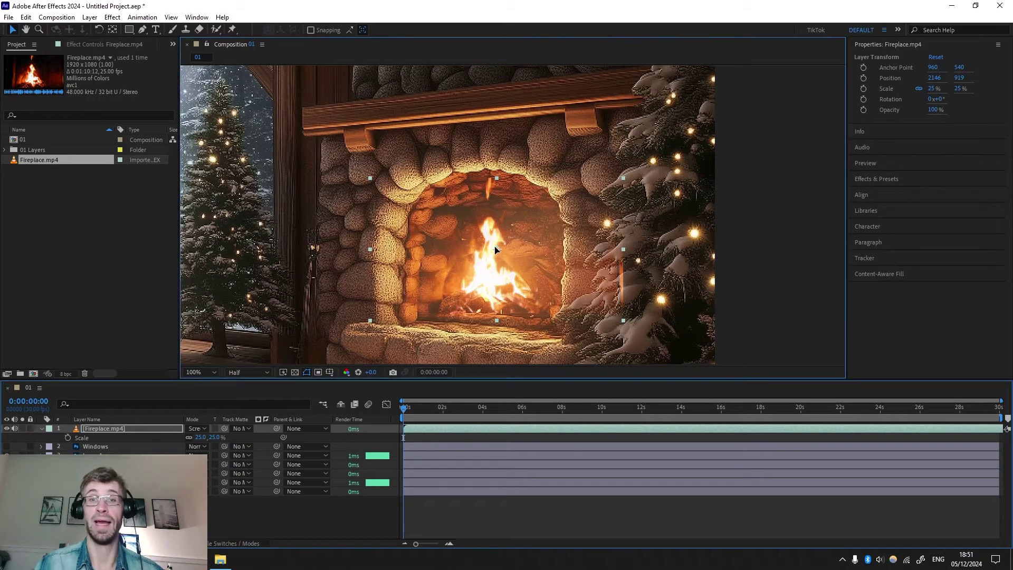
pyautogui.scroll(-2, 504, 242)
pyautogui.click(457, 407)
pyautogui.moveTo(464, 408)
pyautogui.mouseDown()
pyautogui.moveTo(503, 428)
pyautogui.moveTo(396, 422)
pyautogui.moveTo(461, 411)
pyautogui.mouseUp()
pyautogui.scroll(2, 497, 309)
pyautogui.press('Home')
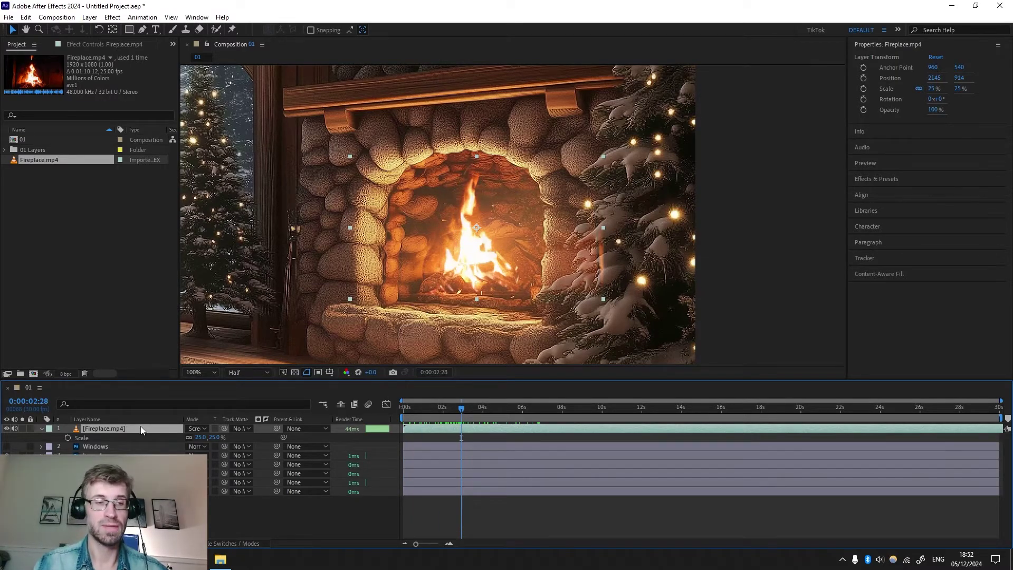
# Draw a closed Pen tool mask on the Fireplace.mp4 layer along the inner edge of the fireplace opening
pyautogui.click(143, 30)
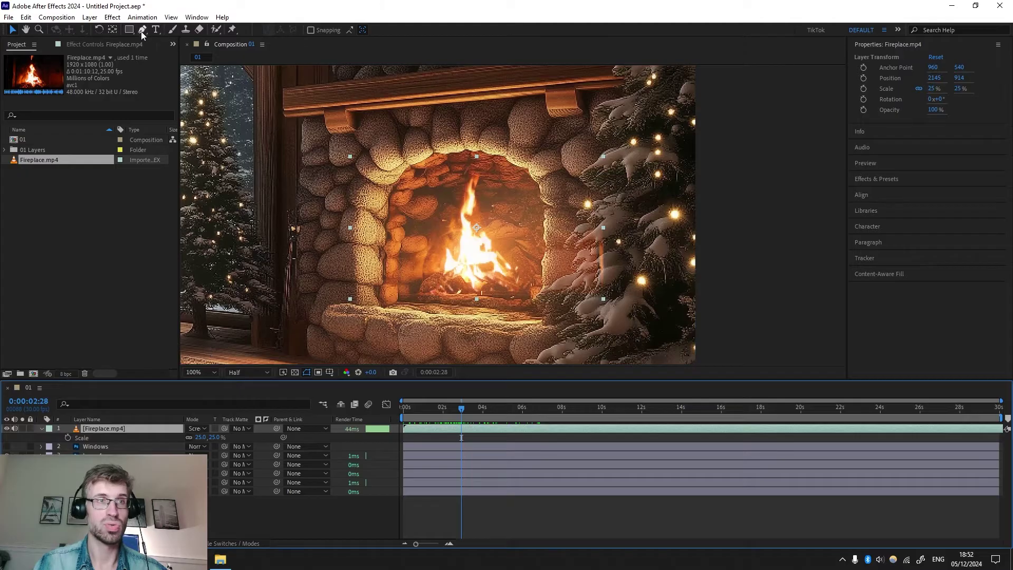
pyautogui.click(400, 294)
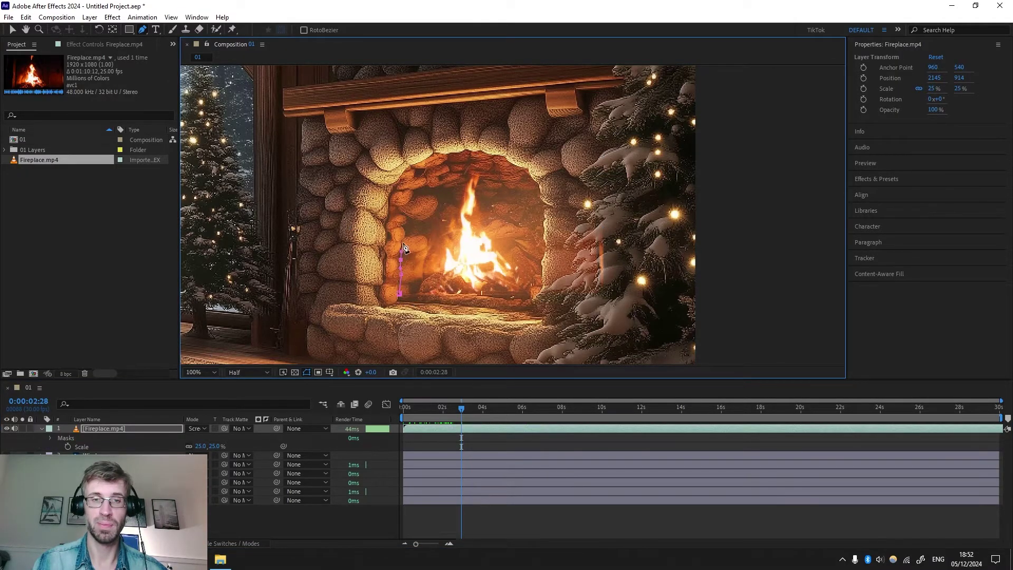
pyautogui.moveTo(468, 169); pyautogui.dragTo(473, 170)
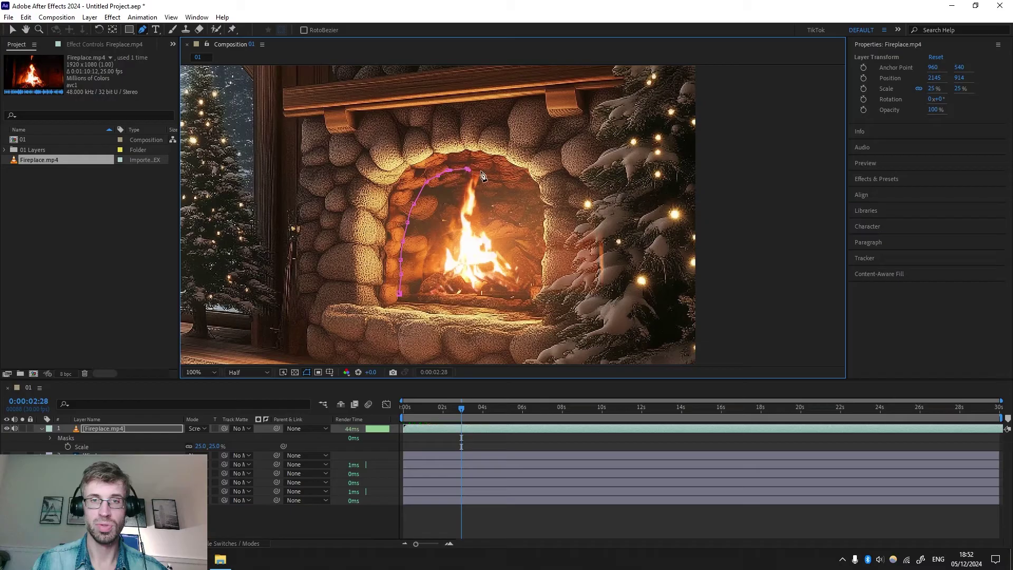
pyautogui.click(488, 171)
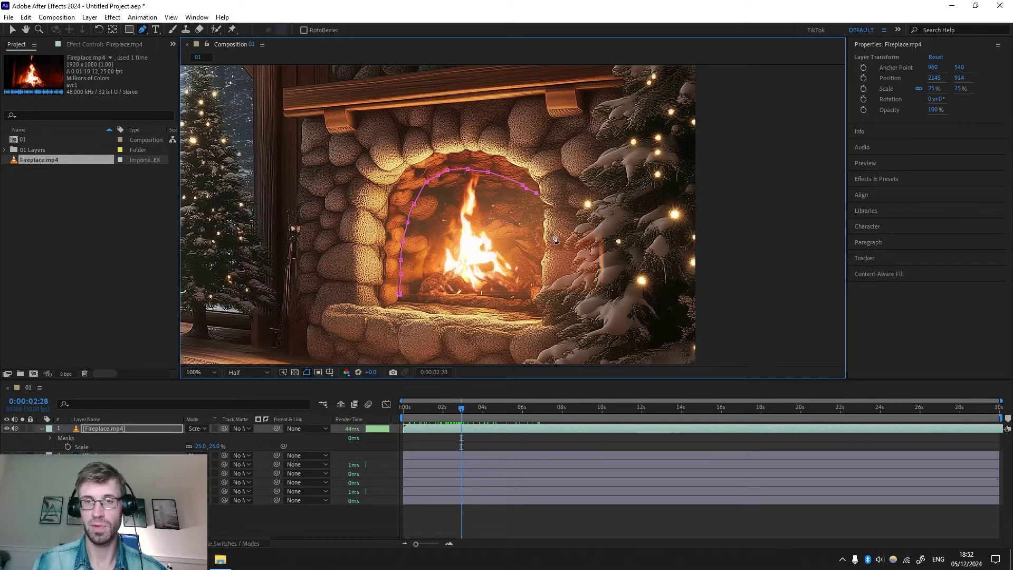
pyautogui.click(543, 217)
pyautogui.click(400, 294)
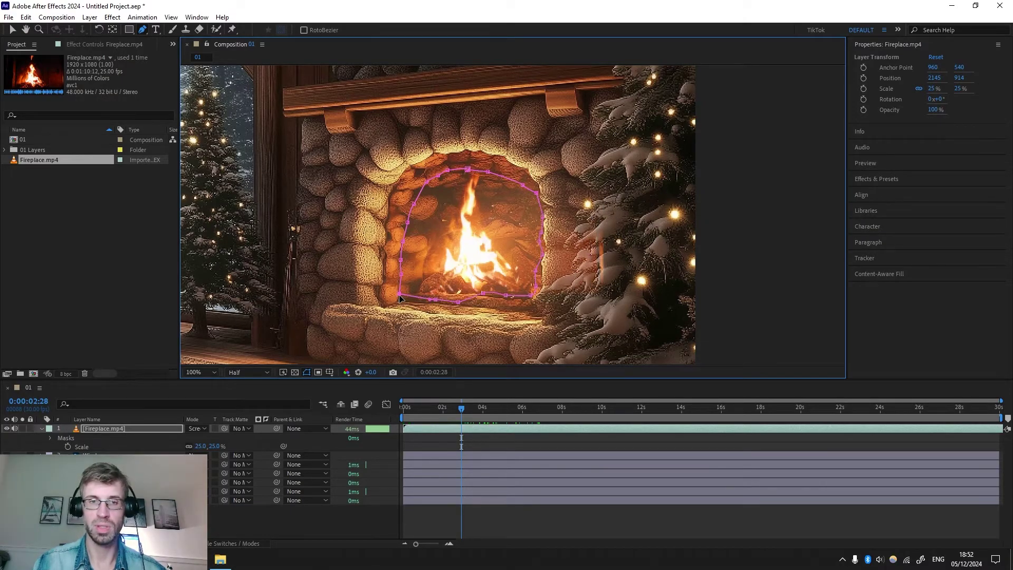
# Set the Mask Feather of the fireplace mask to 121 pixels
pyautogui.click(97, 428)
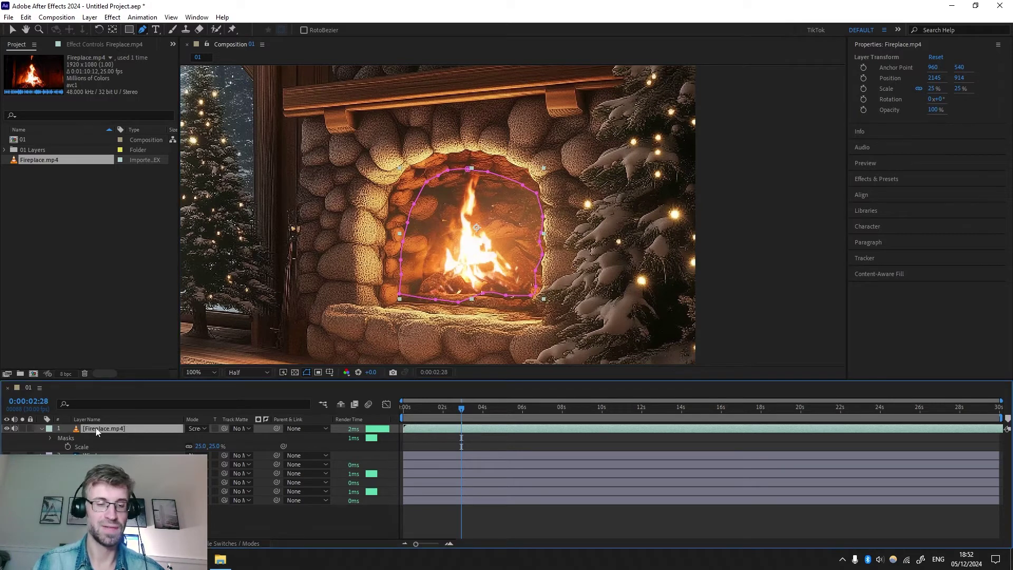
pyautogui.press('f')
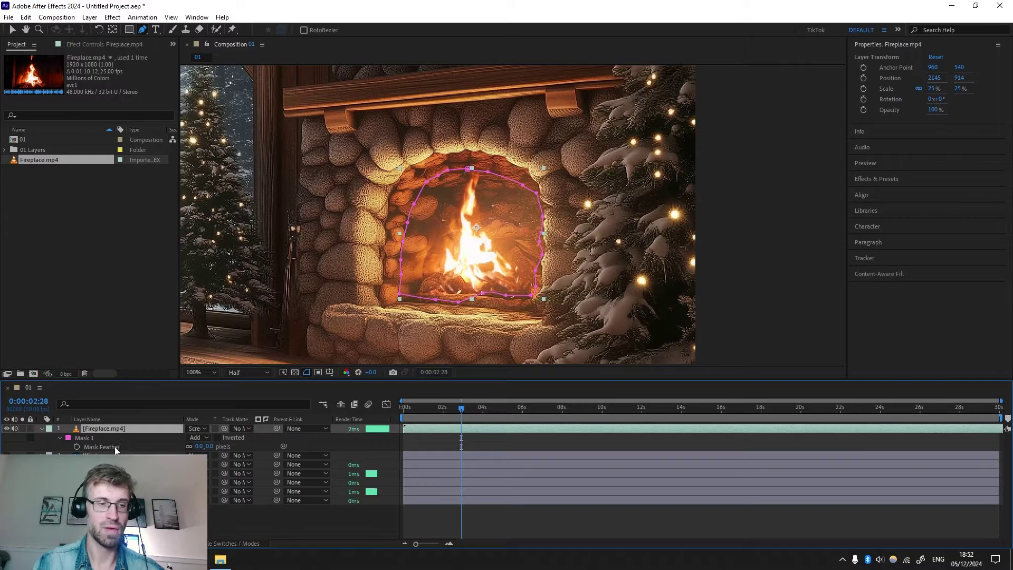
pyautogui.moveTo(211, 448); pyautogui.dragTo(279, 446)
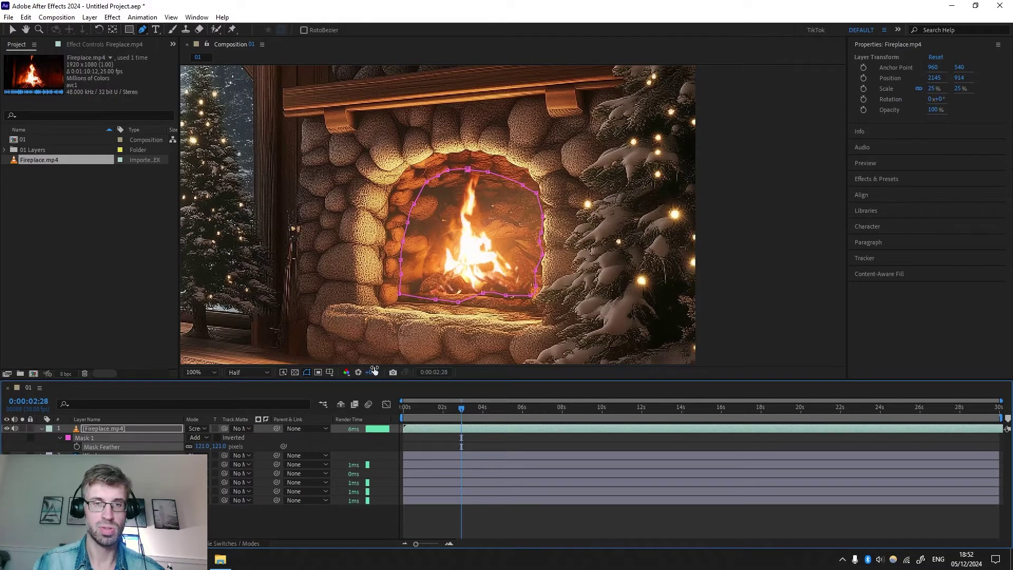
# Solo the Fireplace.mp4 layer with its mask outline hidden and set the Mask Feather to 0 pixels
pyautogui.click(22, 428)
pyautogui.press('.')
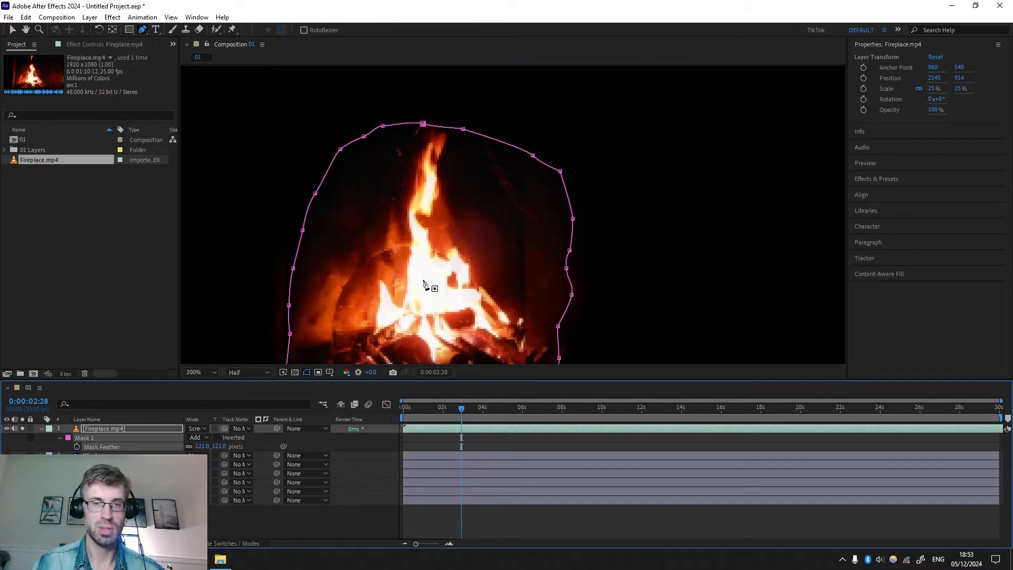
pyautogui.click(307, 373)
pyautogui.moveTo(344, 210); pyautogui.dragTo(379, 160)
pyautogui.moveTo(200, 447); pyautogui.dragTo(111, 442)
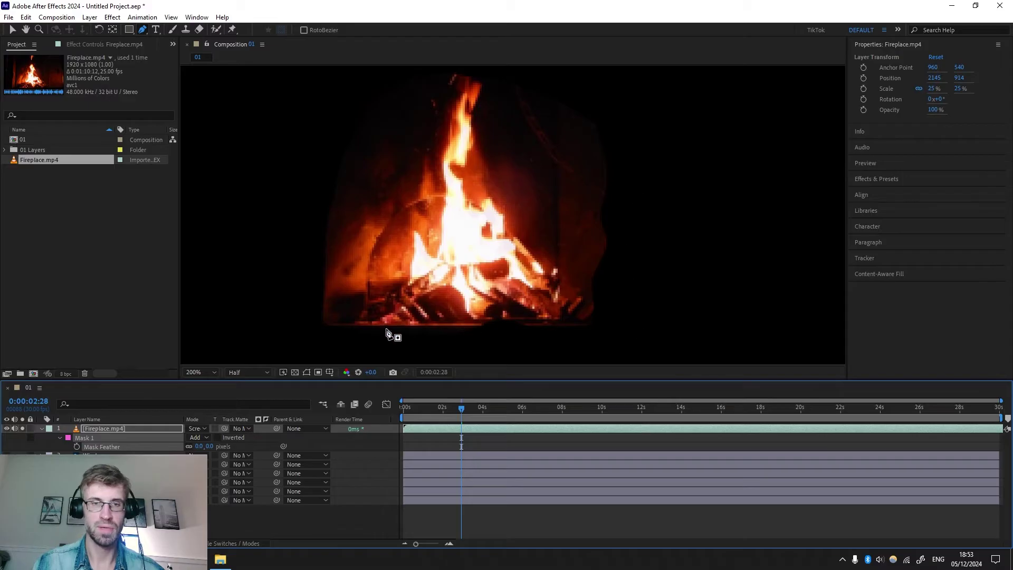
# Set the fireplace mask's Mask Feather to 229 pixels and return the playhead to the start with all layers showing
pyautogui.moveTo(200, 446); pyautogui.dragTo(309, 441)
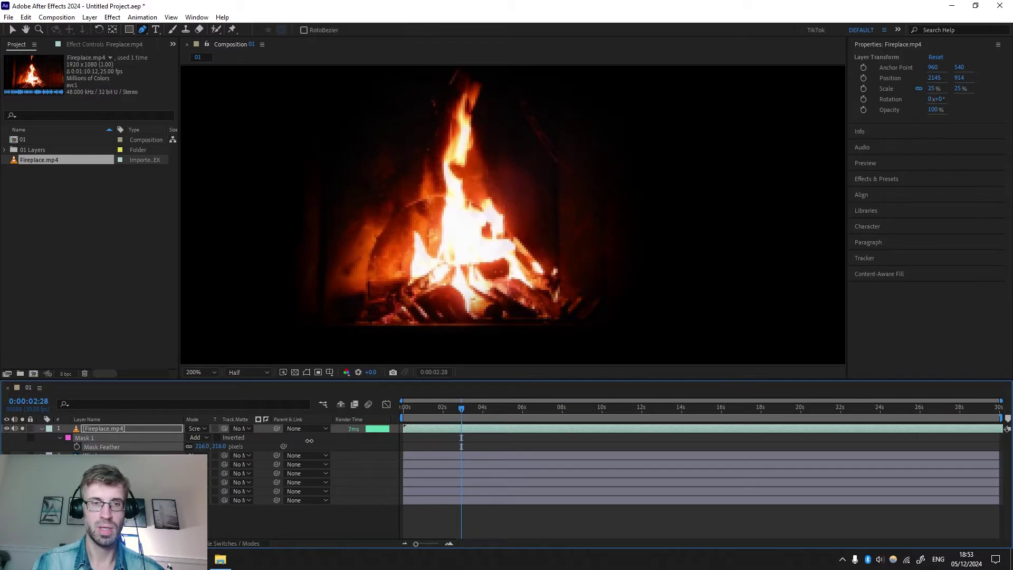
pyautogui.scroll(-2, 566, 285)
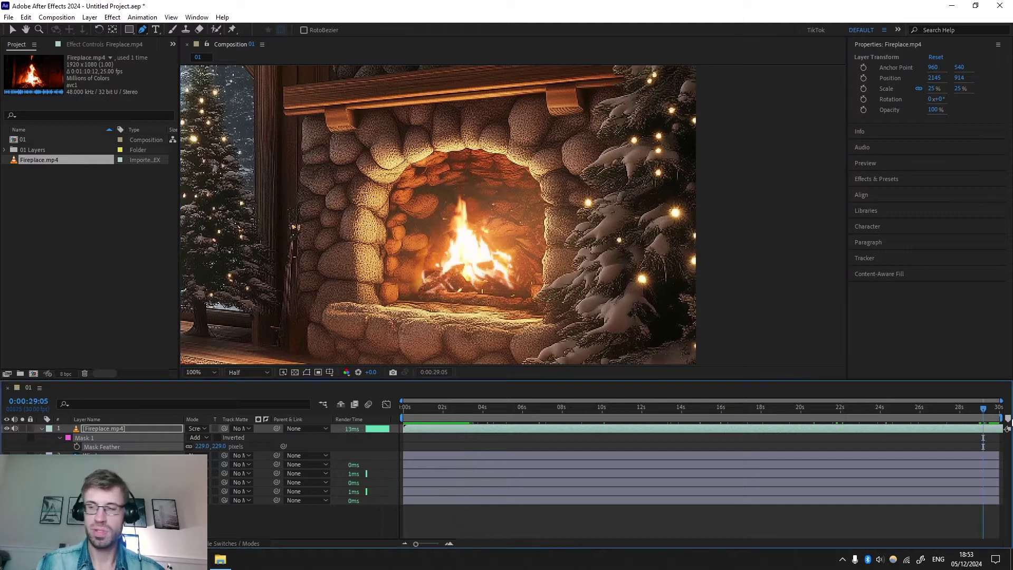
pyautogui.press('Home')
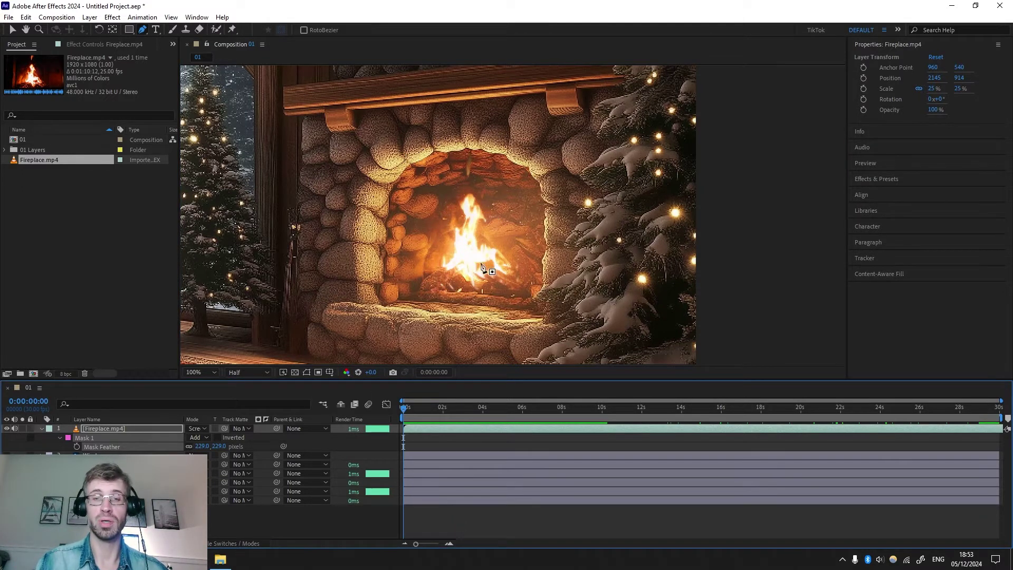
# Duplicate the Fireplace.mp4 layer, split the copy at 0:00:08:00 and delete its part after that point
pyautogui.click(108, 428)
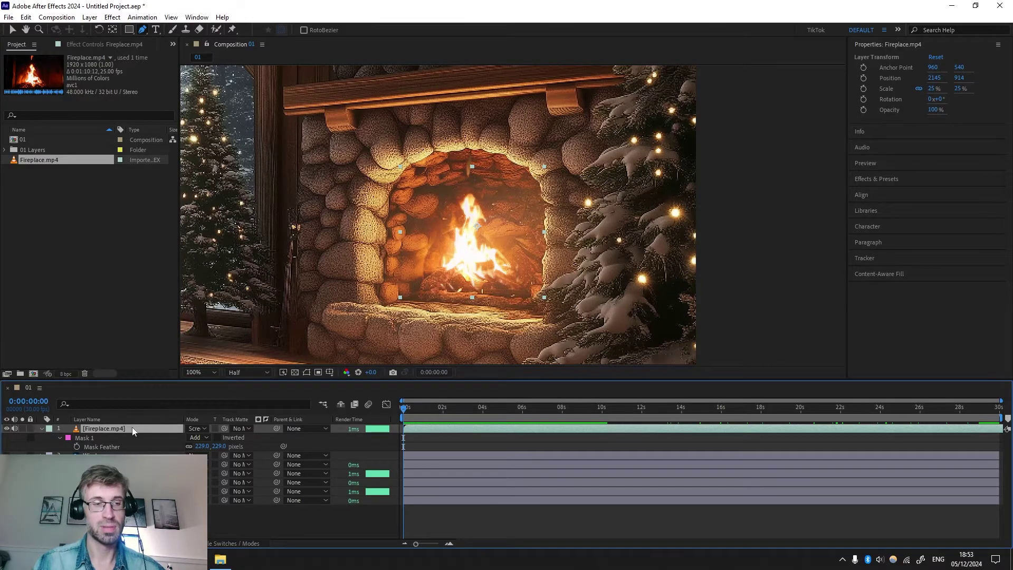
pyautogui.hotkey('ctrl', 'd')
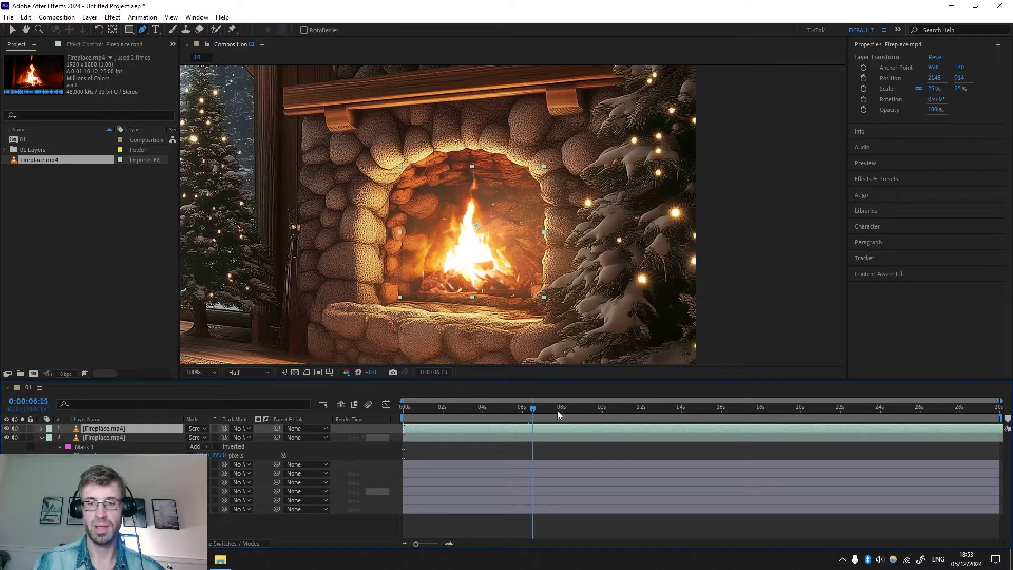
pyautogui.moveTo(557, 410); pyautogui.dragTo(562, 413)
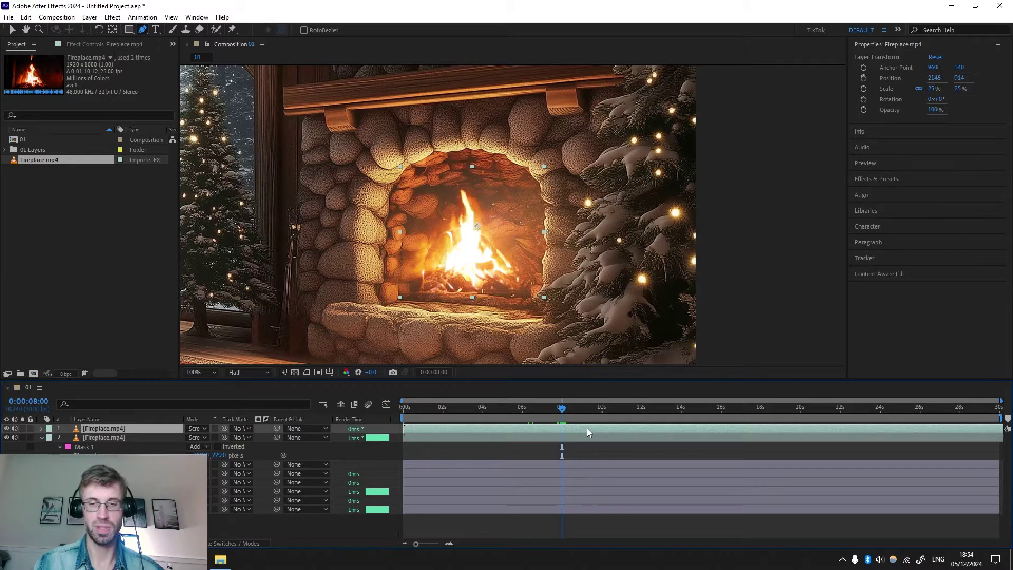
pyautogui.hotkey('ctrl', 'shift', 'd')
pyautogui.hotkey('ctrl', 'z')
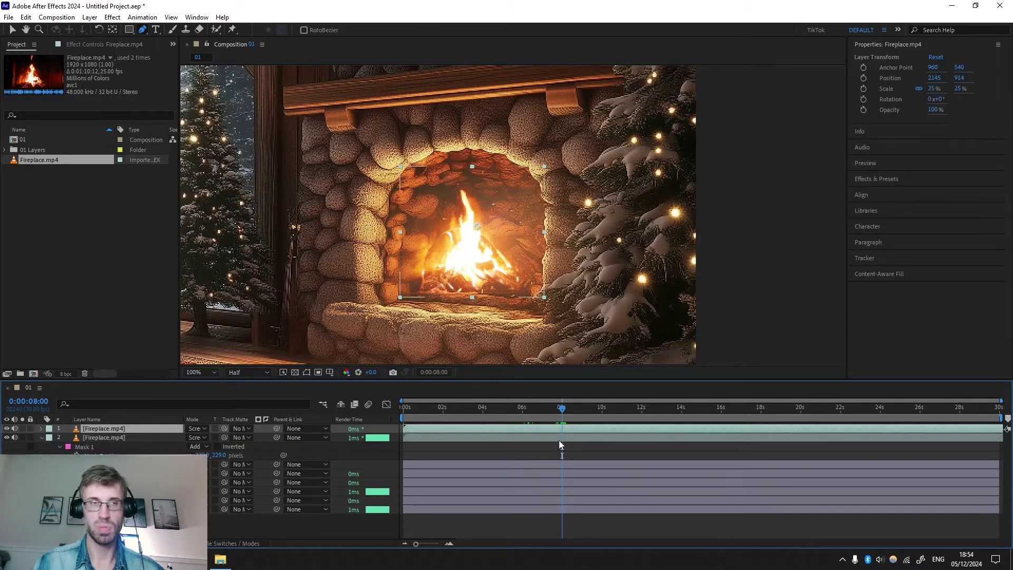
pyautogui.click(25, 17)
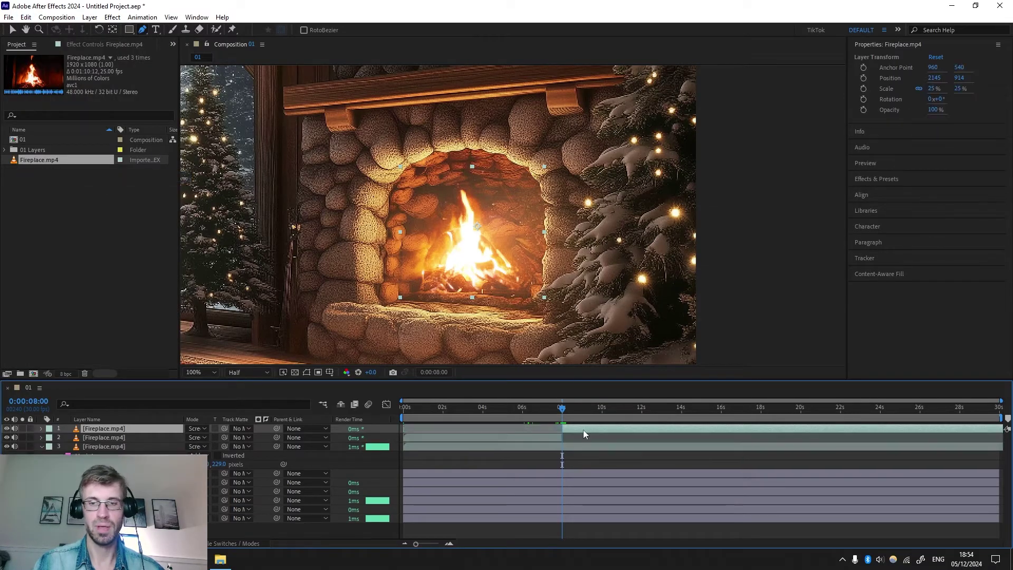
pyautogui.press('Delete')
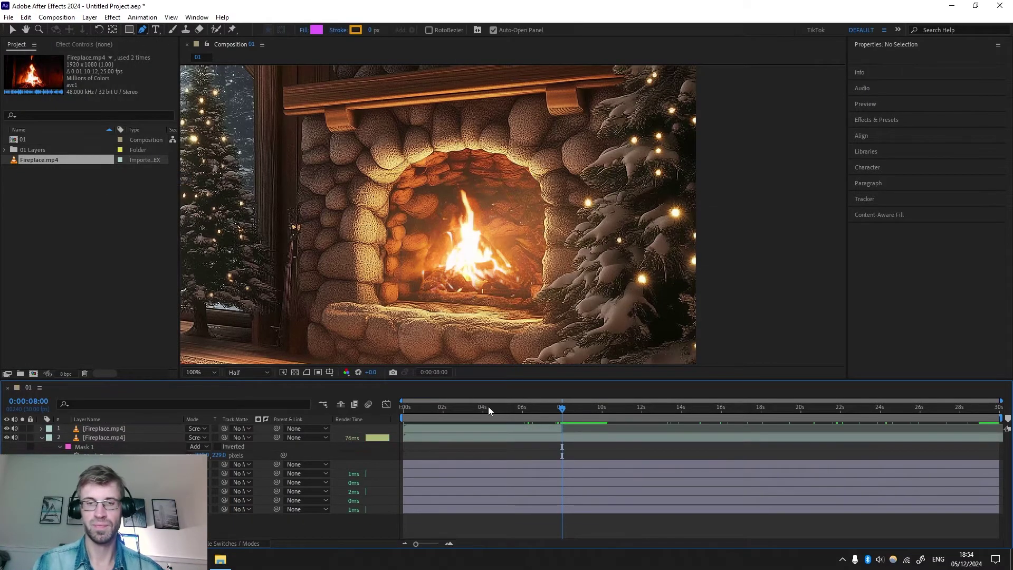
# Split the trimmed Fireplace.mp4 copy at 0:00:04:00, moving its second half to the start and its first half to about 26–30 s
pyautogui.click(483, 410)
pyautogui.click(509, 431)
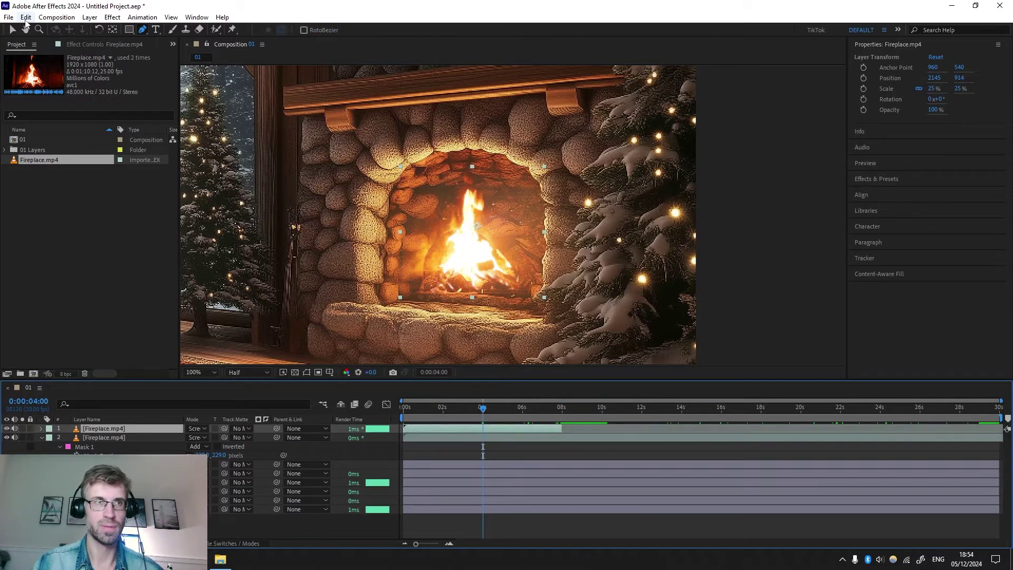
pyautogui.click(25, 17)
pyautogui.click(32, 176)
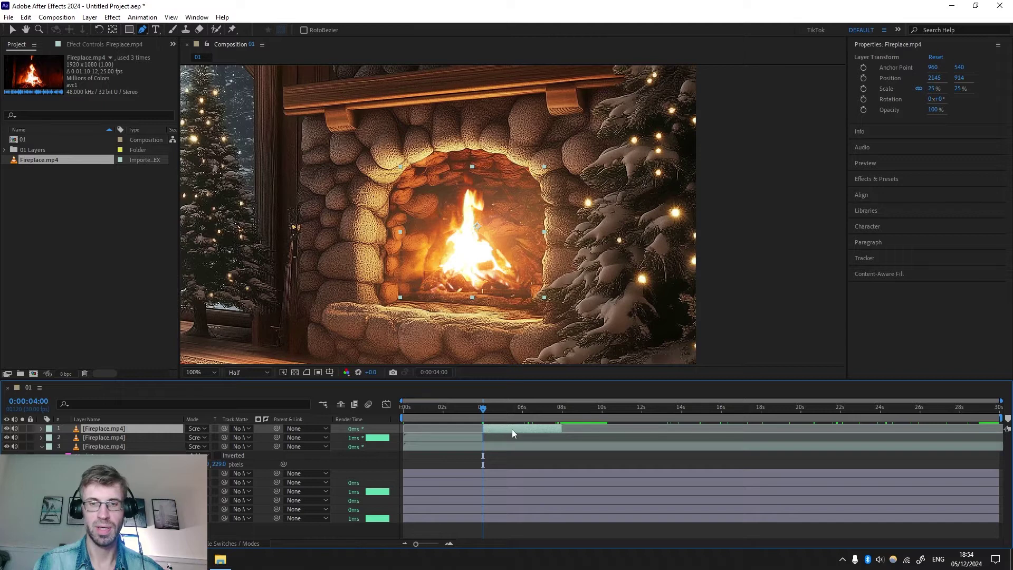
pyautogui.moveTo(505, 426); pyautogui.dragTo(717, 438)
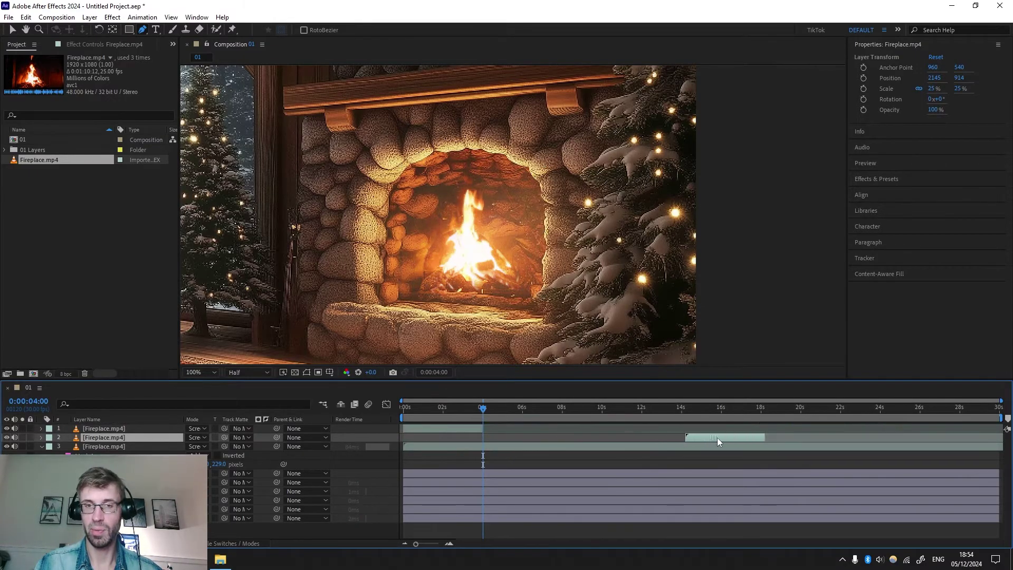
pyautogui.moveTo(821, 438); pyautogui.dragTo(947, 438)
# Keyframe Opacity at 0:00:00:26, with 0% on the full-length Fireplace.mp4 layer and 100% on the opening clip
pyautogui.click(111, 446)
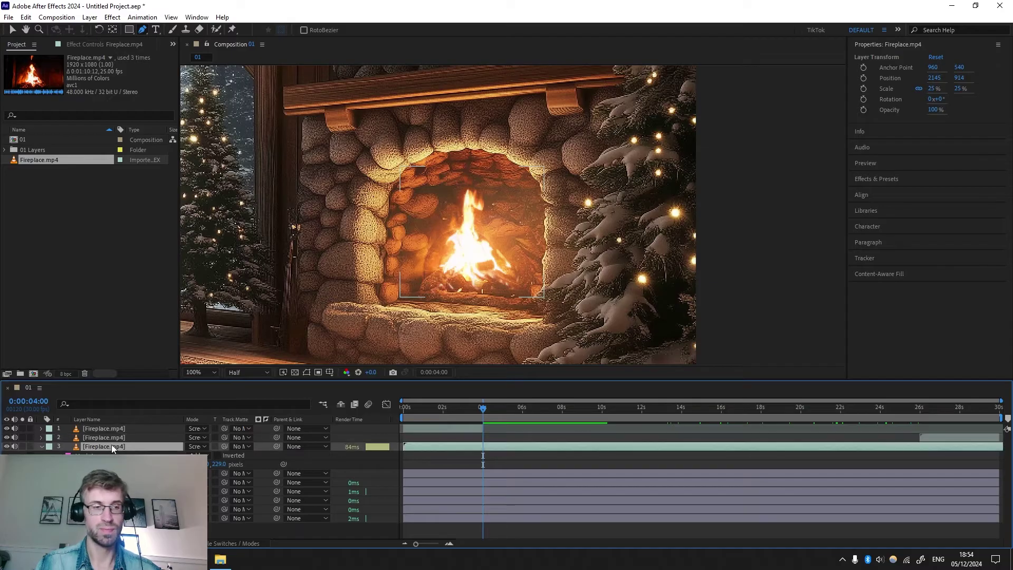
pyautogui.keyDown('shift'); pyautogui.click(97, 429); pyautogui.keyUp('shift')
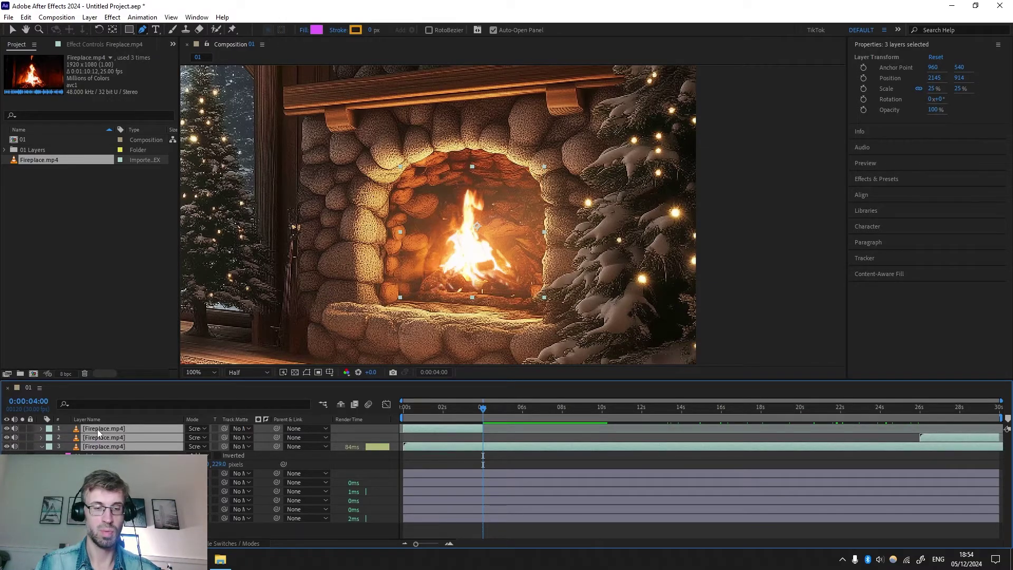
pyautogui.press('t')
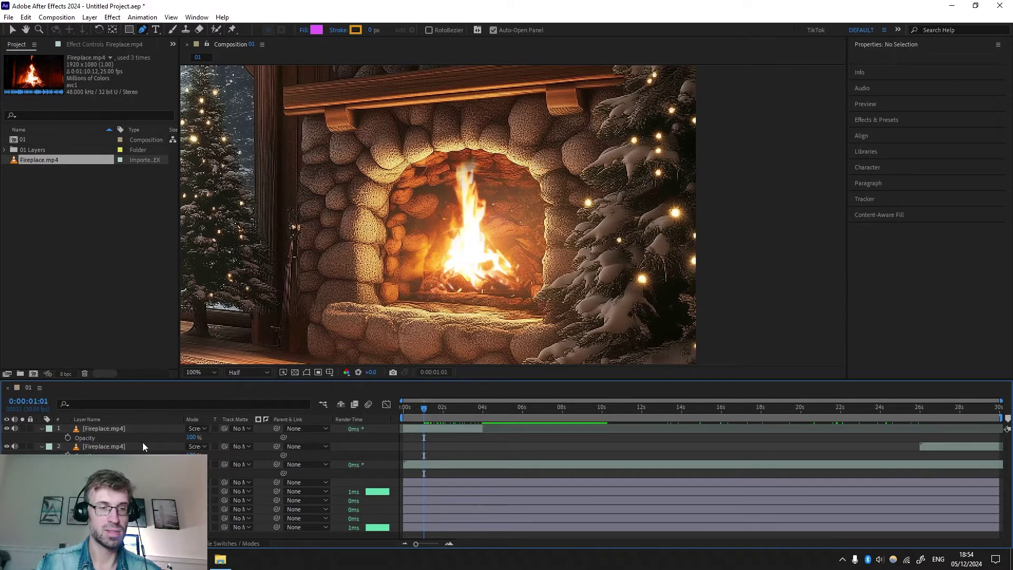
pyautogui.moveTo(193, 474); pyautogui.dragTo(134, 473)
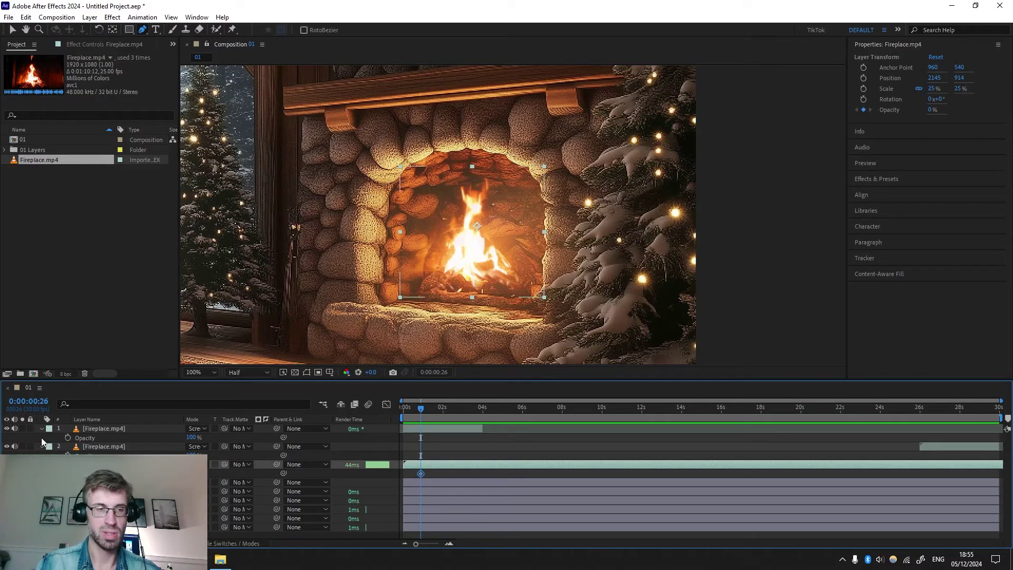
pyautogui.click(68, 438)
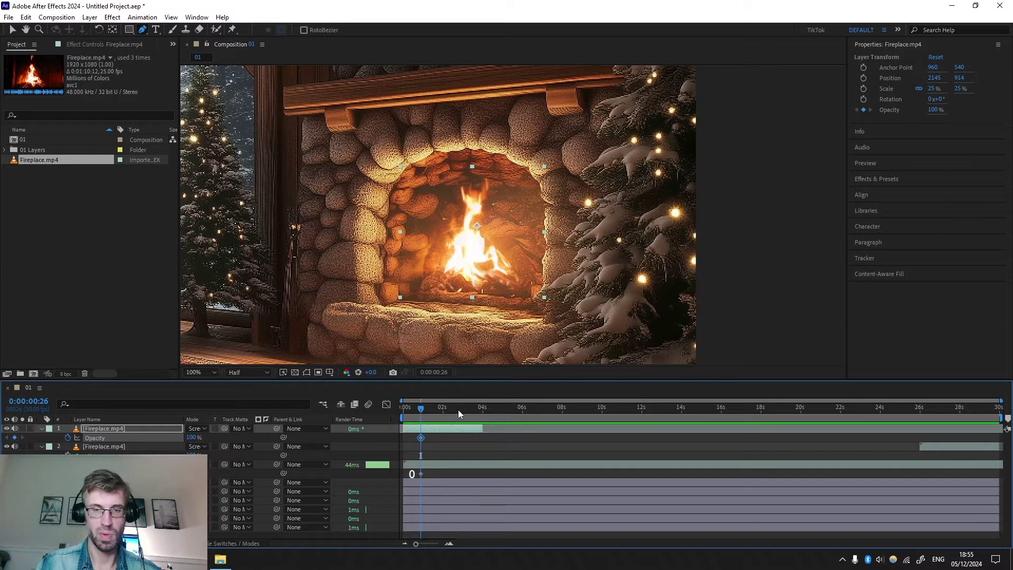
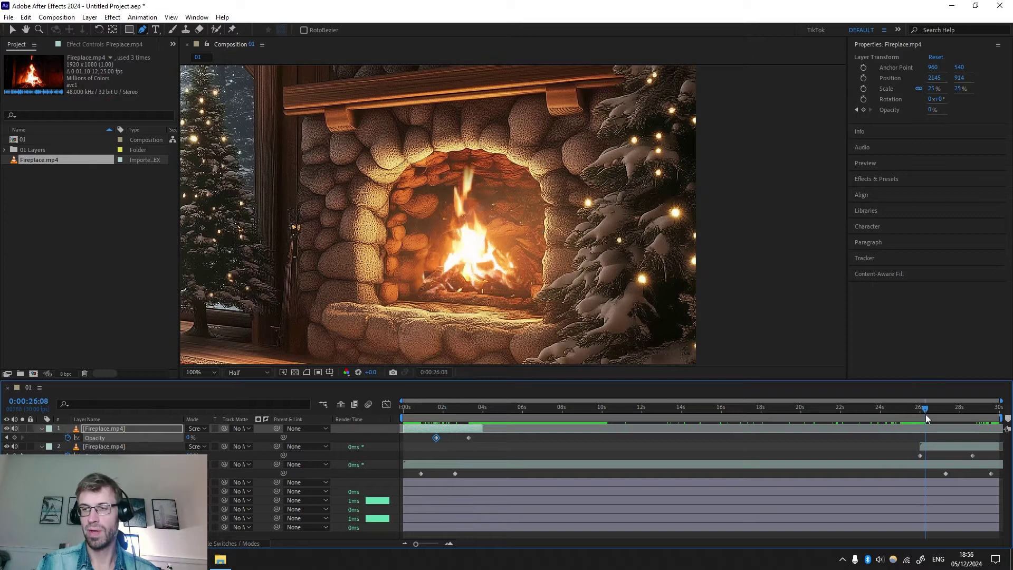
# Examine how the Fireplace.mp4 layers' Opacity changes through the closing crossfade and the opening crossfade
pyautogui.click(943, 452)
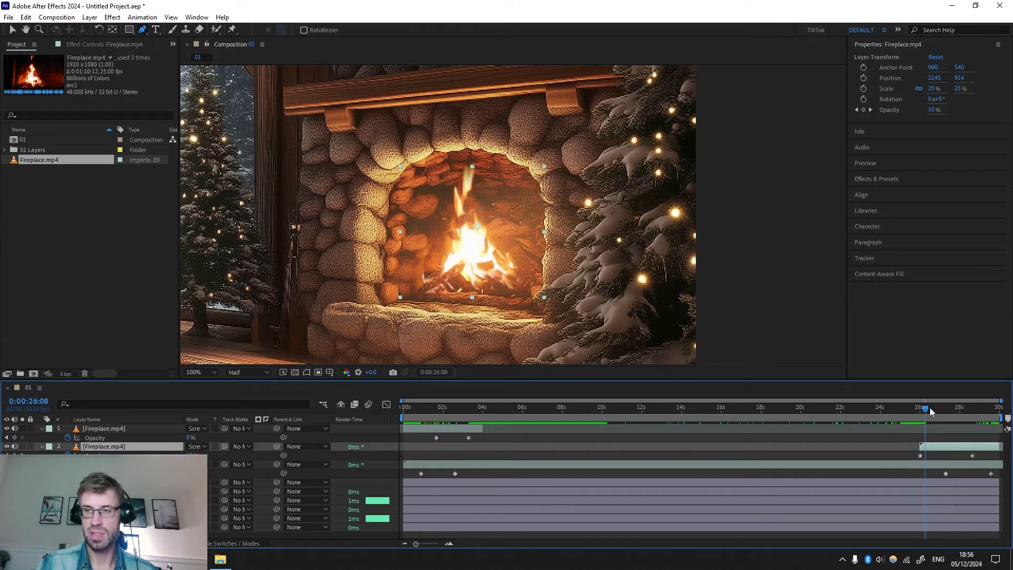
pyautogui.moveTo(926, 409); pyautogui.dragTo(958, 409)
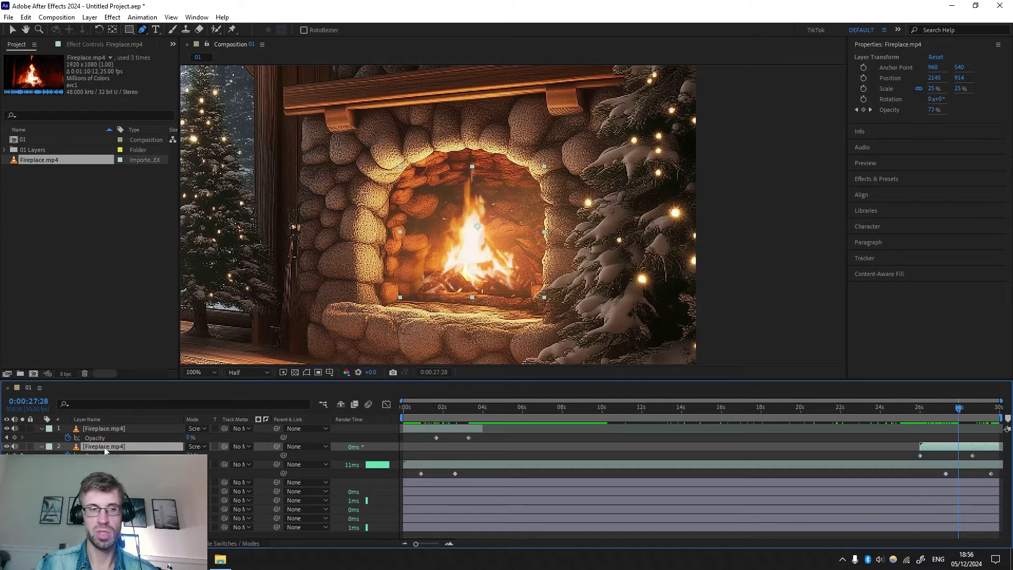
pyautogui.click(130, 465)
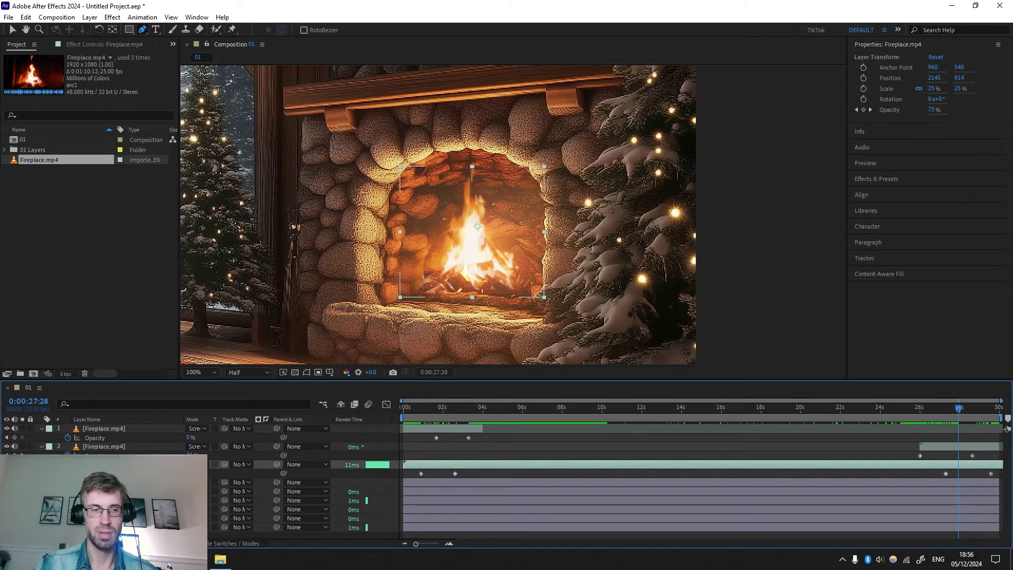
pyautogui.moveTo(960, 409); pyautogui.dragTo(980, 407)
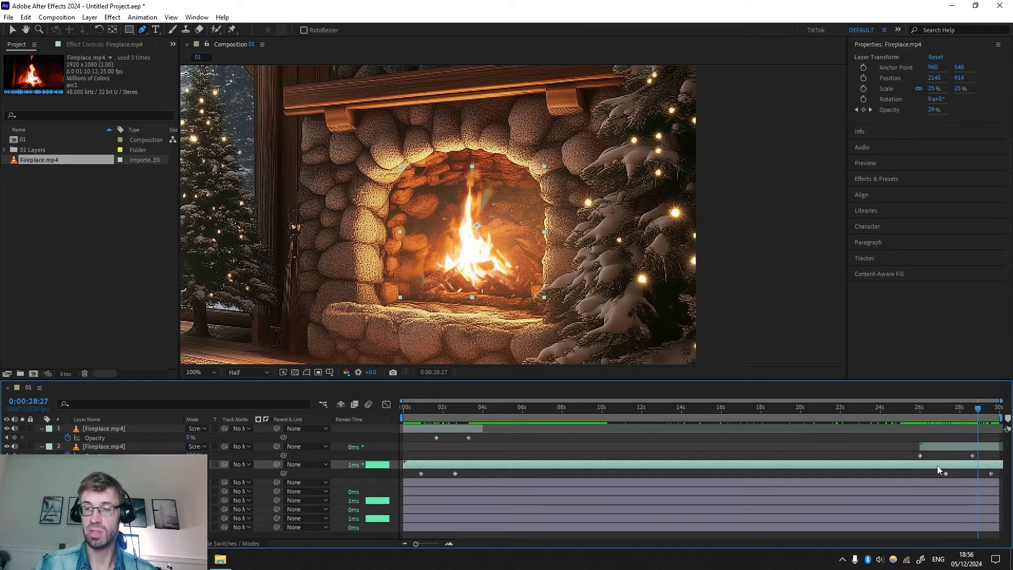
pyautogui.moveTo(979, 409); pyautogui.dragTo(973, 409)
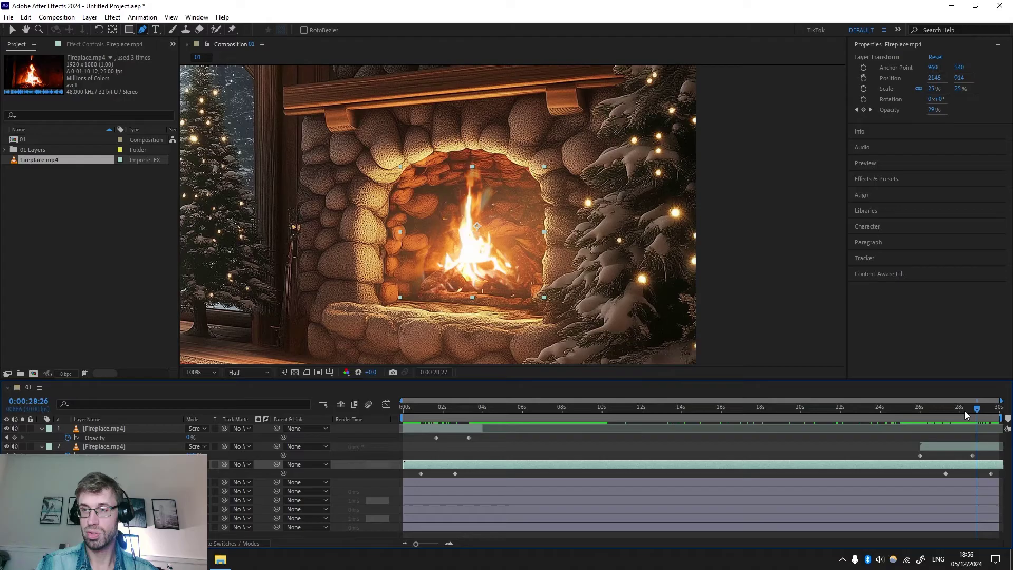
pyautogui.click(975, 447)
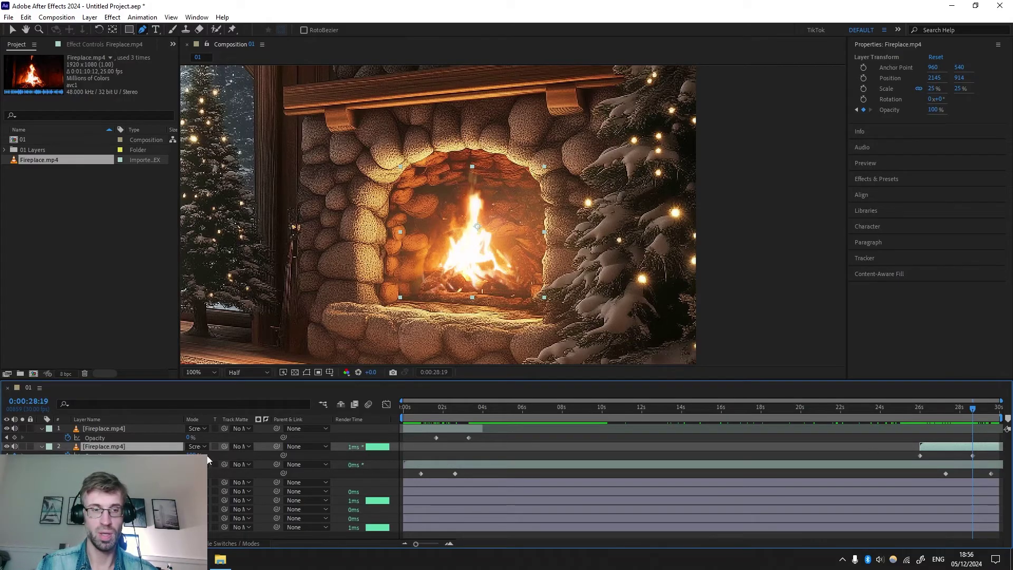
pyautogui.moveTo(982, 407); pyautogui.dragTo(991, 410)
pyautogui.click(992, 463)
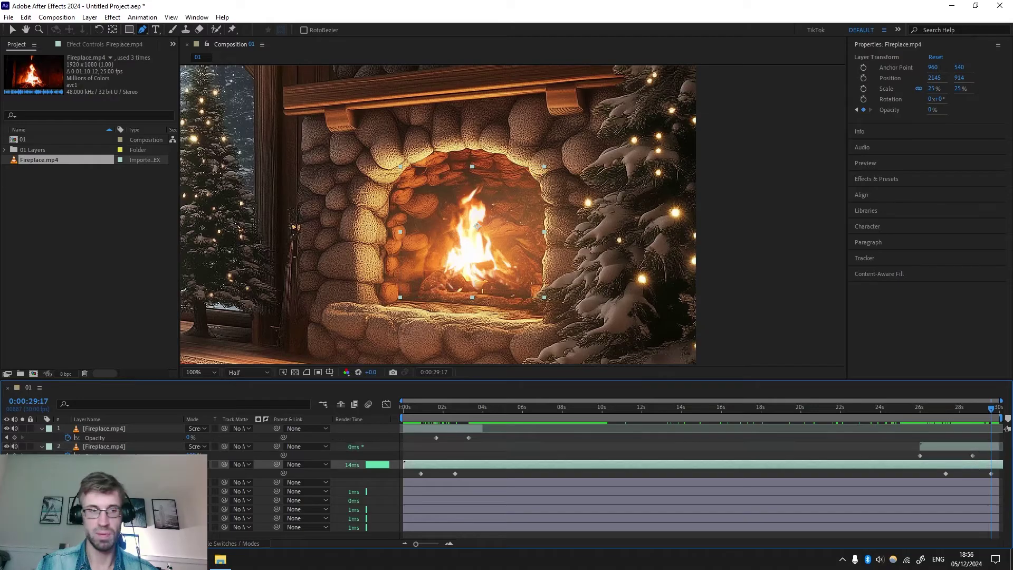
pyautogui.click(984, 447)
pyautogui.press('space')
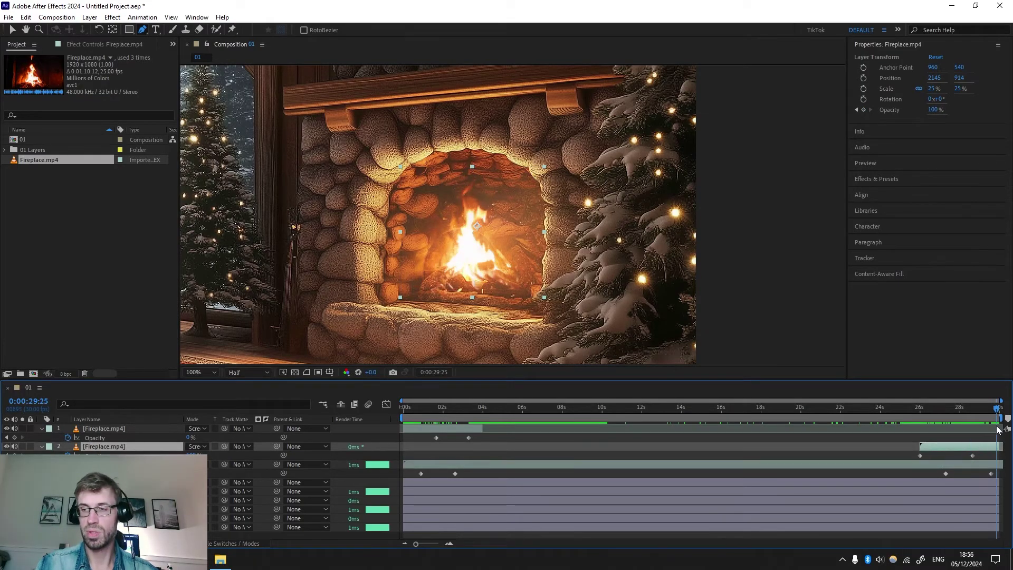
pyautogui.click(429, 428)
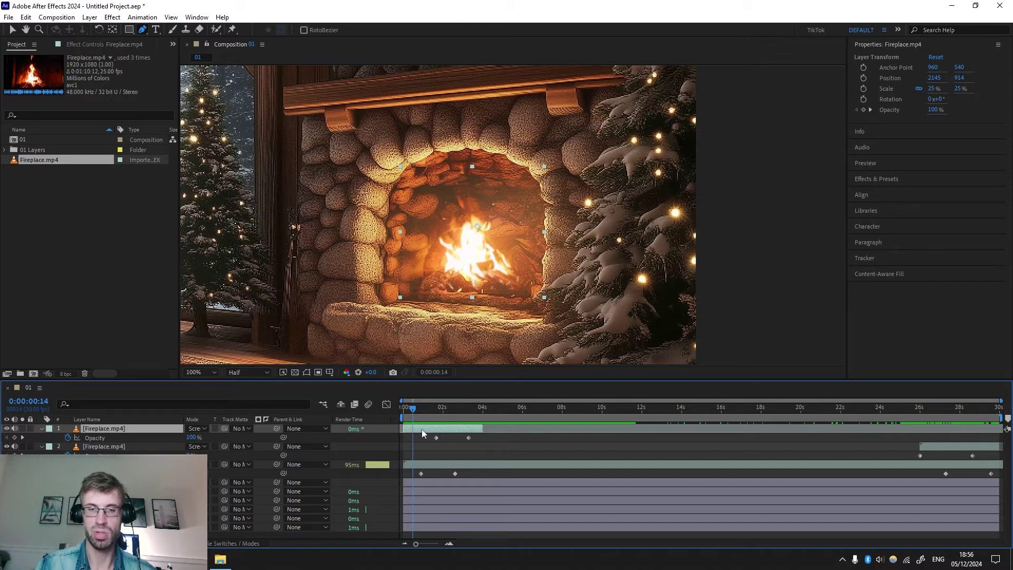
pyautogui.click(461, 467)
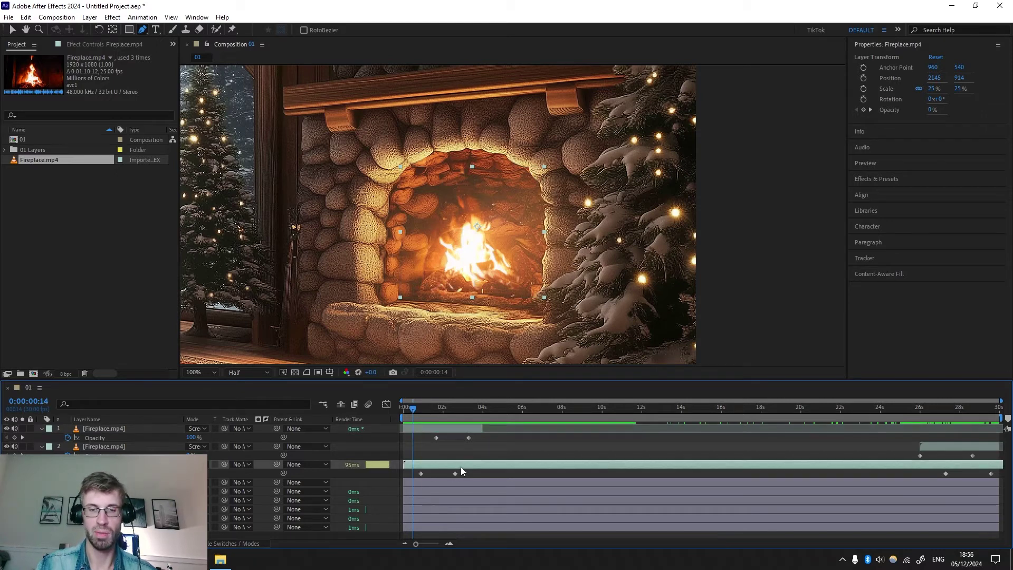
pyautogui.moveTo(415, 418); pyautogui.dragTo(468, 414)
pyautogui.click(415, 429)
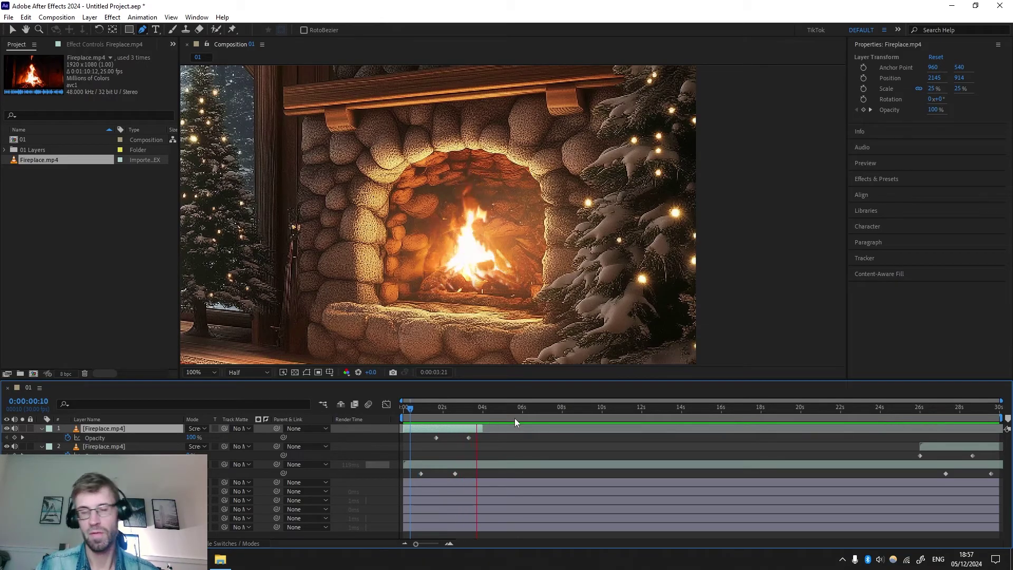
# Retime the opening crossfade, moving the opening clip's Opacity keyframes to about 2.3 s and 3 s and the full-length layer's first to about 1.6 s
pyautogui.click(482, 409)
pyautogui.moveTo(468, 438); pyautogui.dragTo(465, 438)
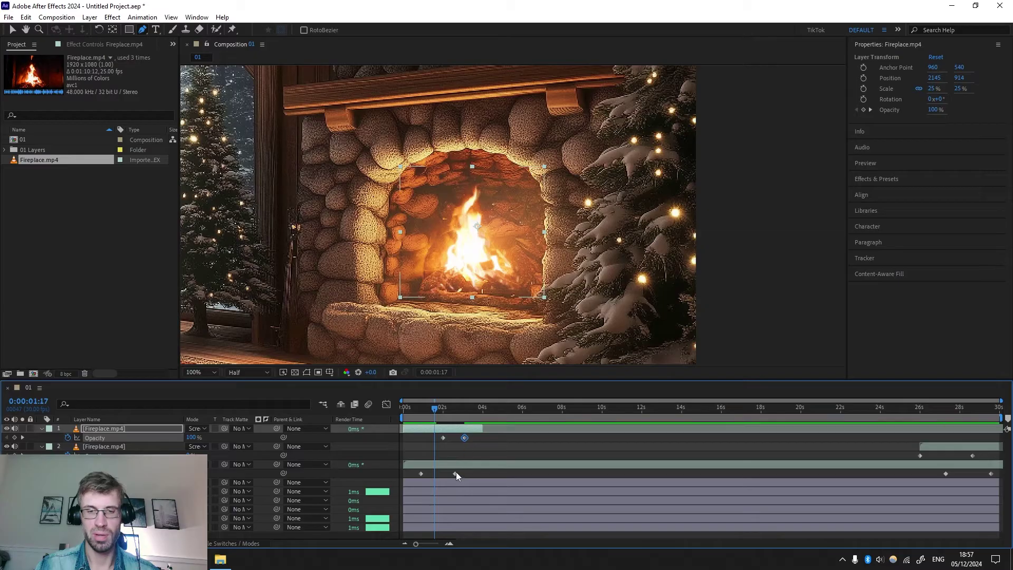
pyautogui.moveTo(456, 473); pyautogui.dragTo(413, 473)
pyautogui.moveTo(430, 473); pyautogui.dragTo(436, 473)
pyautogui.click(424, 410)
pyautogui.press('space')
pyautogui.click(463, 410)
pyautogui.moveTo(463, 411); pyautogui.dragTo(449, 437)
pyautogui.click(429, 410)
pyautogui.press('space')
# Preview the closing fire crossfade from 0:00:25:21
pyautogui.click(914, 409)
pyautogui.press('space')
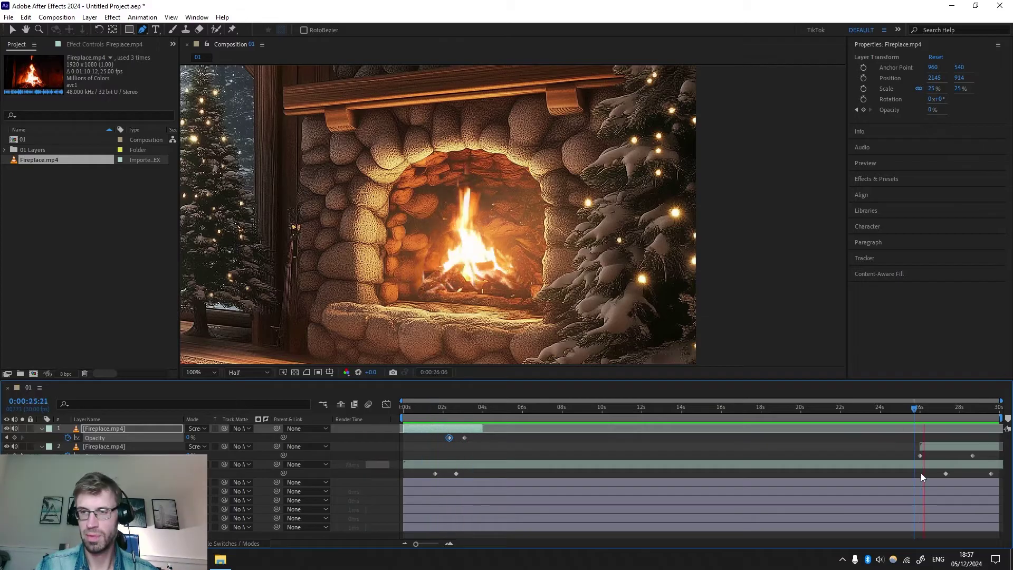
pyautogui.click(988, 414)
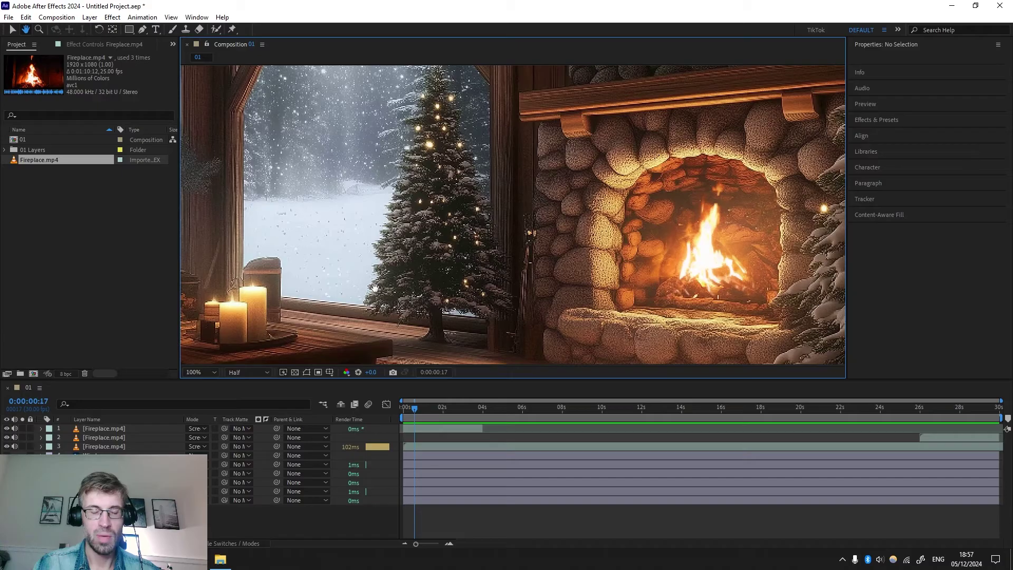
# Bring the candles on the table into view and import Candle.mp4 from the assets folder into the project
pyautogui.moveTo(482, 275); pyautogui.dragTo(719, 261)
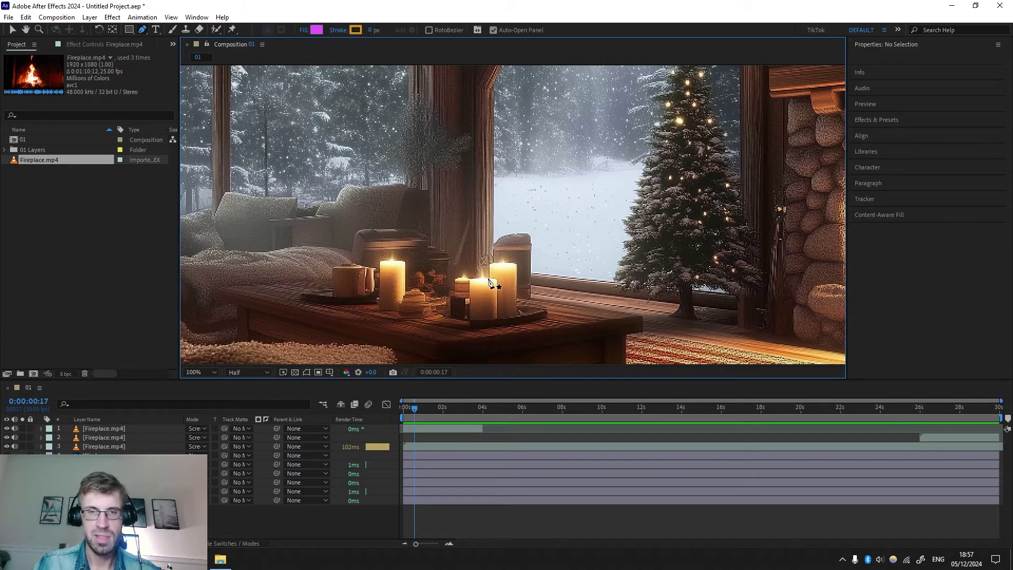
pyautogui.press('v')
pyautogui.hotkey('alt', 'Tab')
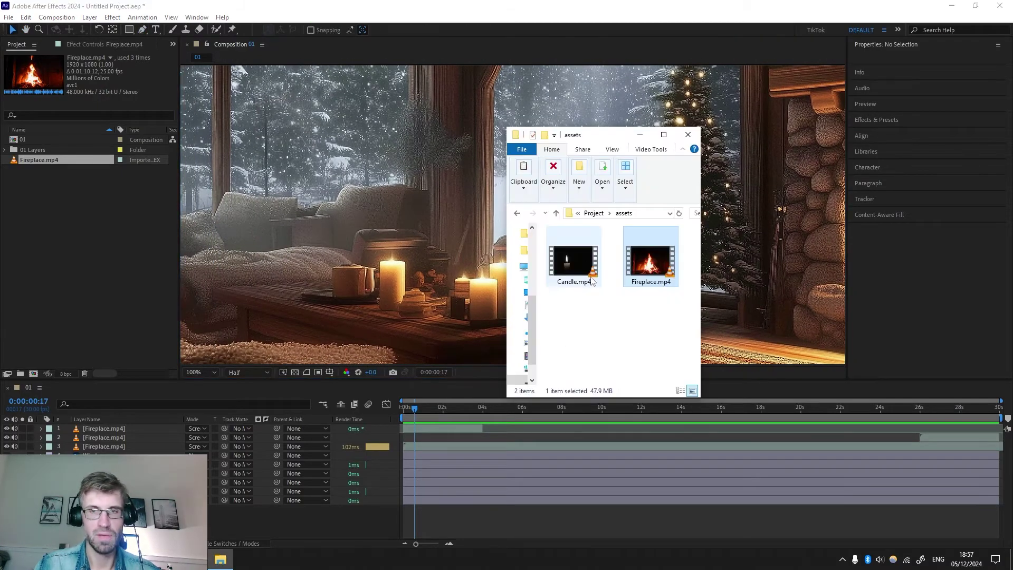
pyautogui.moveTo(592, 281); pyautogui.dragTo(141, 253)
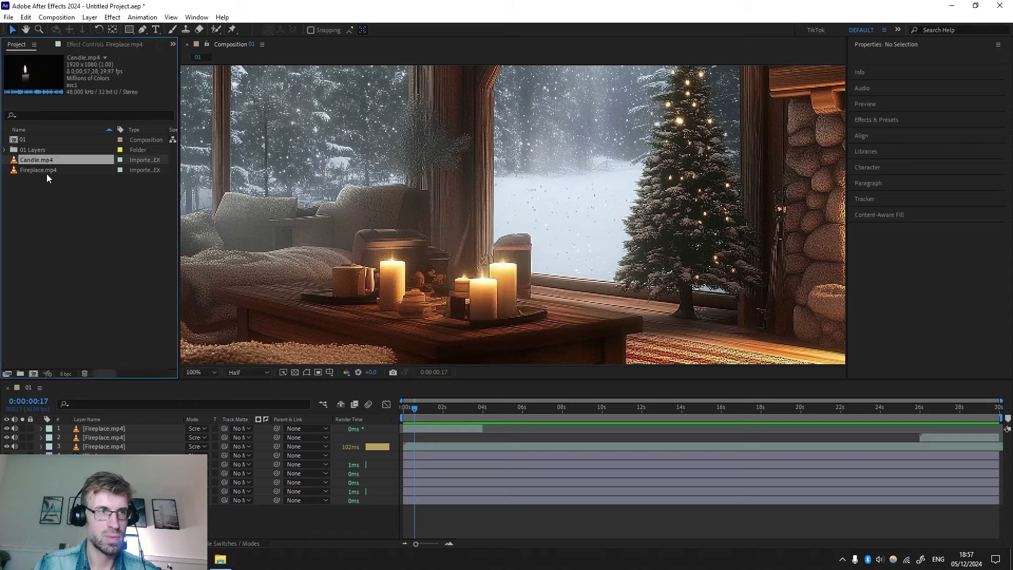
# Add Candle.mp4 above all other layers, scale it down to about 18% and set its blending mode to Screen
pyautogui.moveTo(149, 352); pyautogui.dragTo(31, 446)
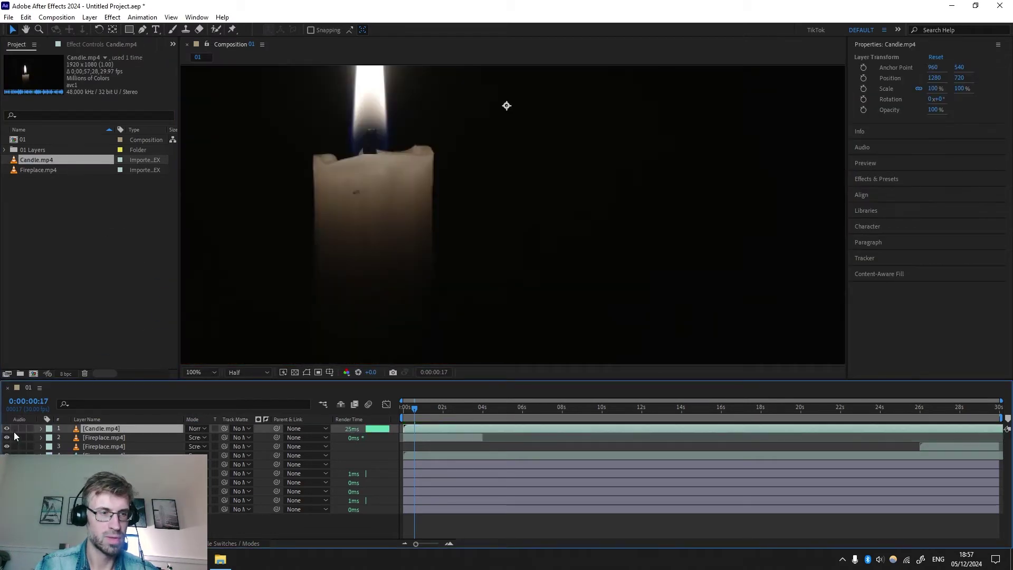
pyautogui.press('s')
pyautogui.press(',')
pyautogui.moveTo(199, 438); pyautogui.dragTo(156, 439)
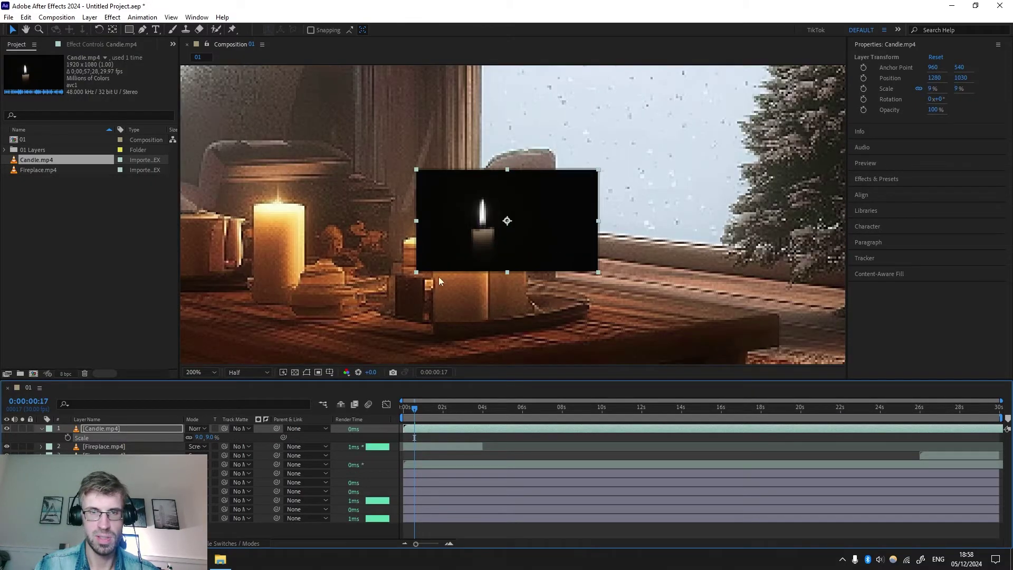
pyautogui.click(104, 428)
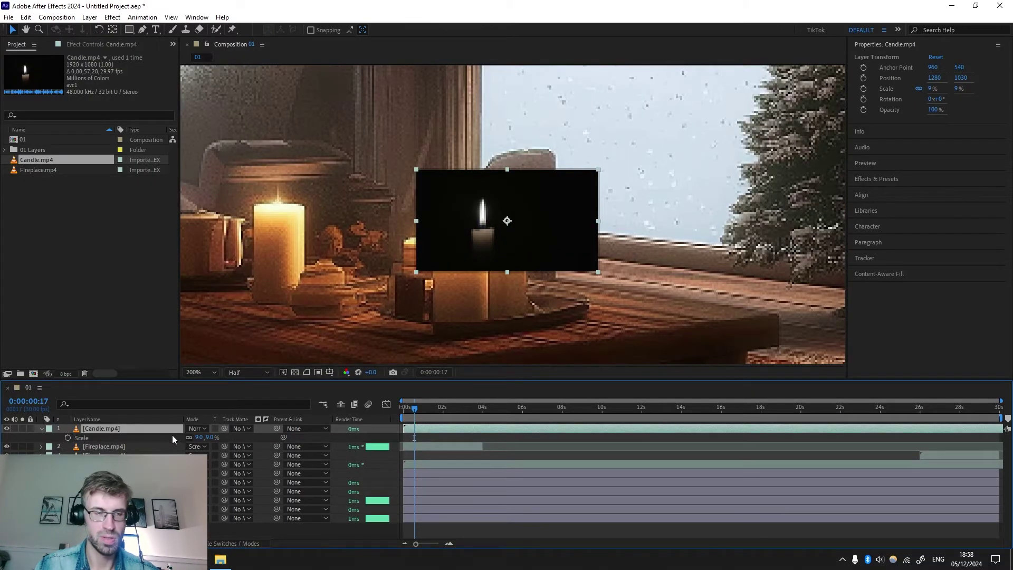
pyautogui.click(199, 428)
pyautogui.click(248, 222)
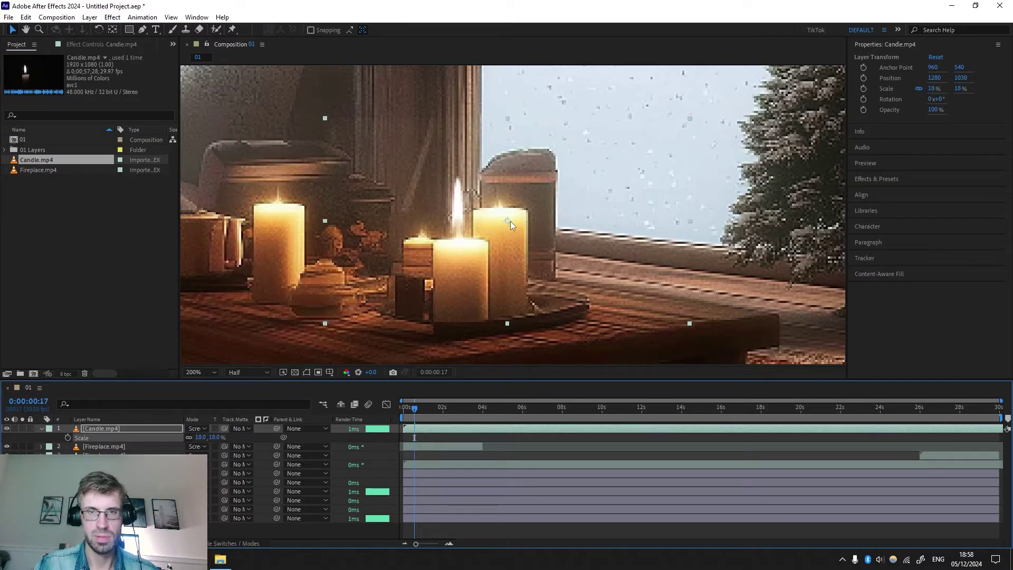
# Set the candle footage's Scale to 12% and position its flame on the front candle's wick, at about 1266, 1040.3
pyautogui.moveTo(516, 206); pyautogui.dragTo(528, 259)
pyautogui.scroll(1, 487, 220)
pyautogui.scroll(-1, 552, 267)
pyautogui.click(200, 437)
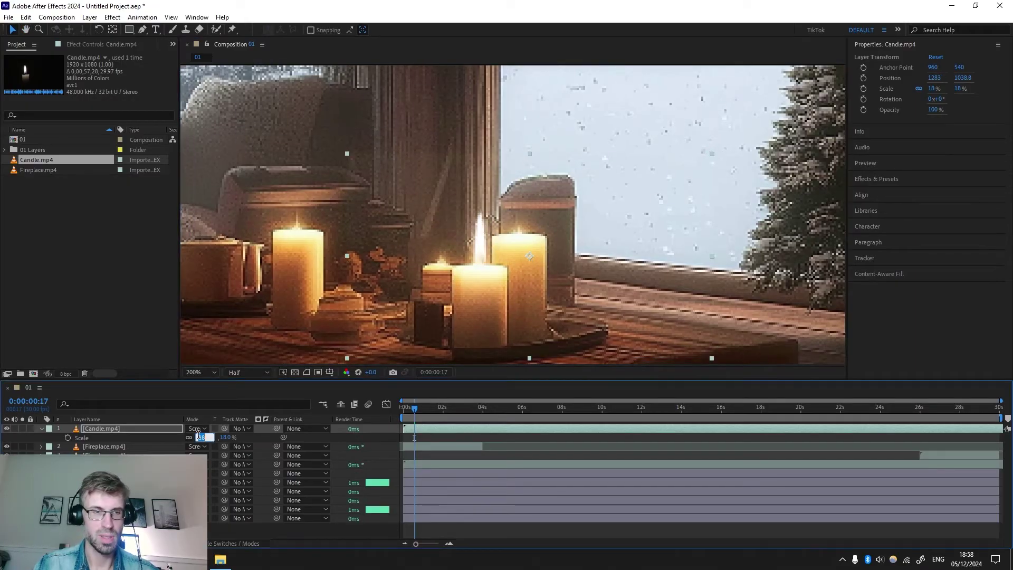
pyautogui.write('12')
pyautogui.press('Return')
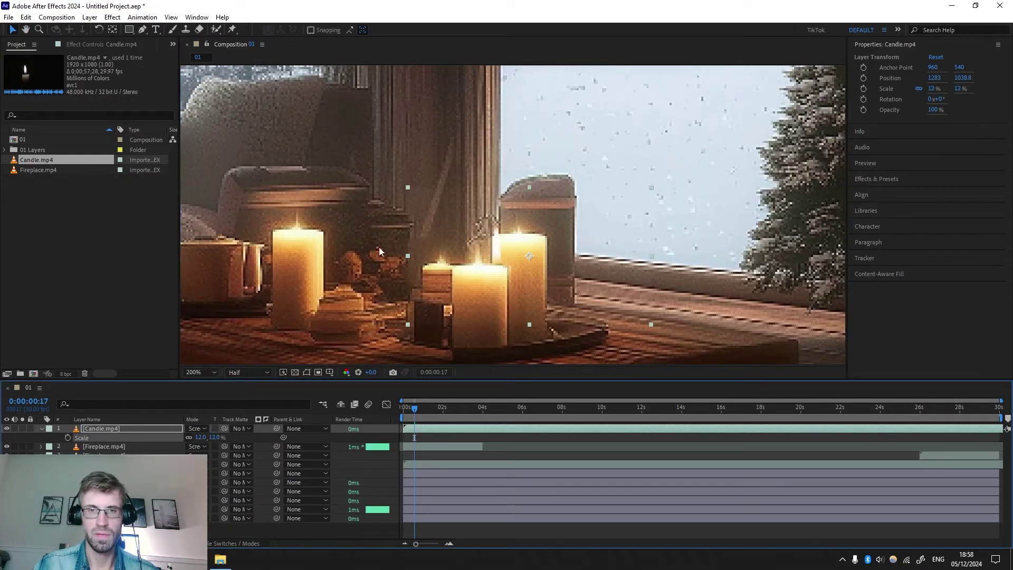
pyautogui.scroll(-1, 520, 230)
pyautogui.moveTo(520, 231); pyautogui.dragTo(513, 237)
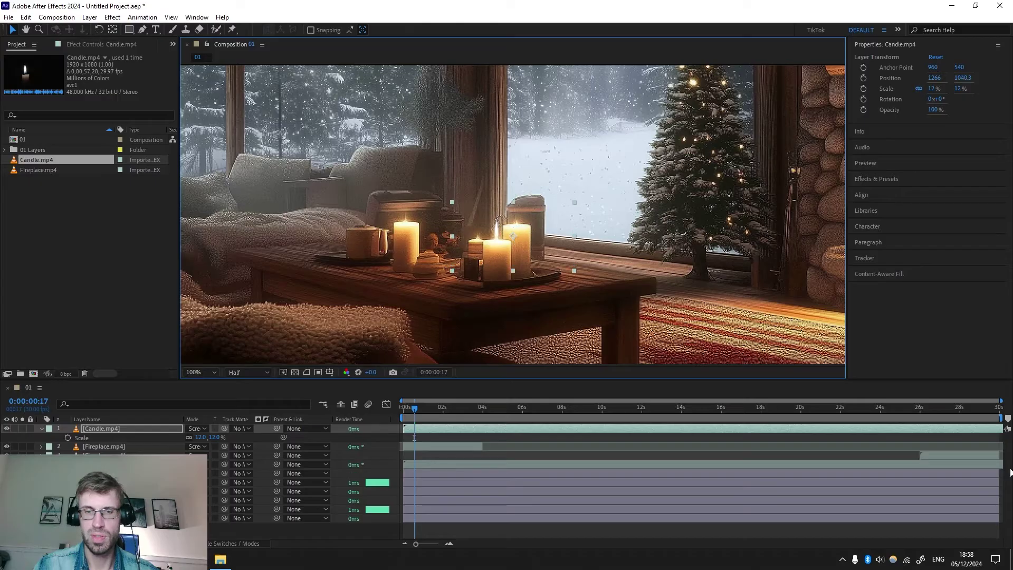
pyautogui.click(981, 411)
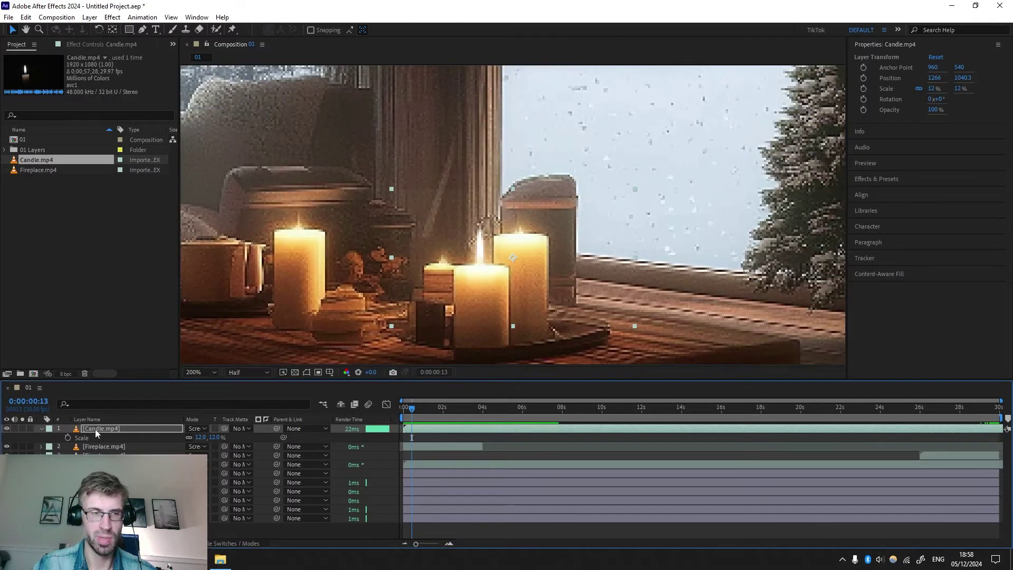
# Duplicate the Candle.mp4 layer, split the copy at 0:00:08:01 and delete the part after the split
pyautogui.click(96, 433)
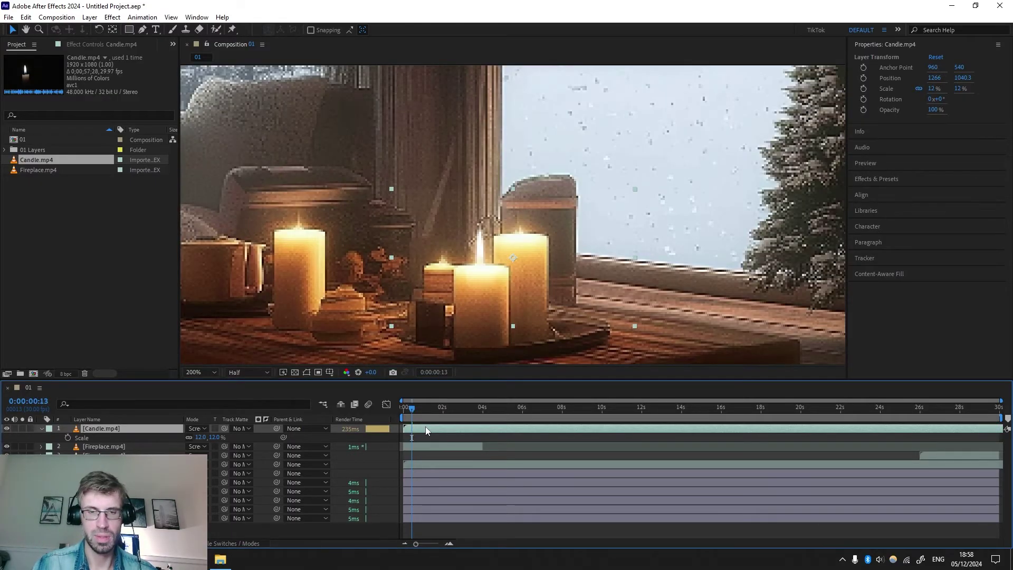
pyautogui.hotkey('ctrl', 'd')
pyautogui.click(25, 17)
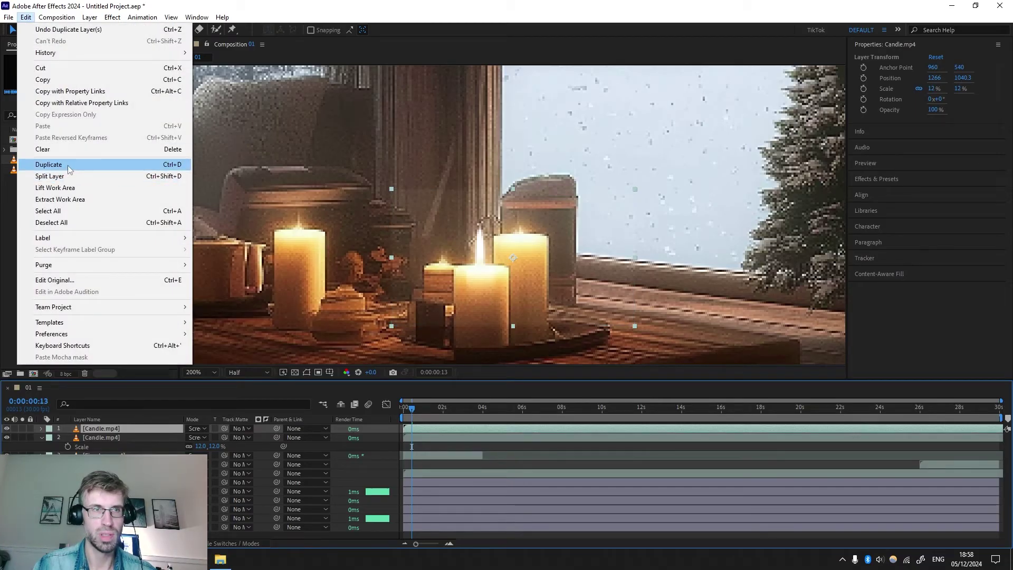
pyautogui.click(556, 415)
pyautogui.click(26, 17)
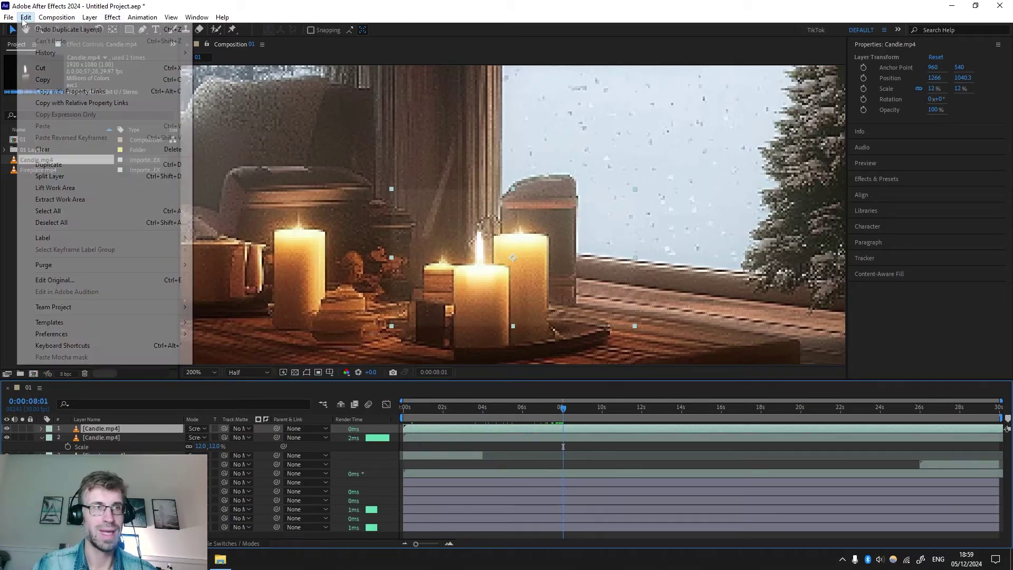
pyautogui.click(68, 130)
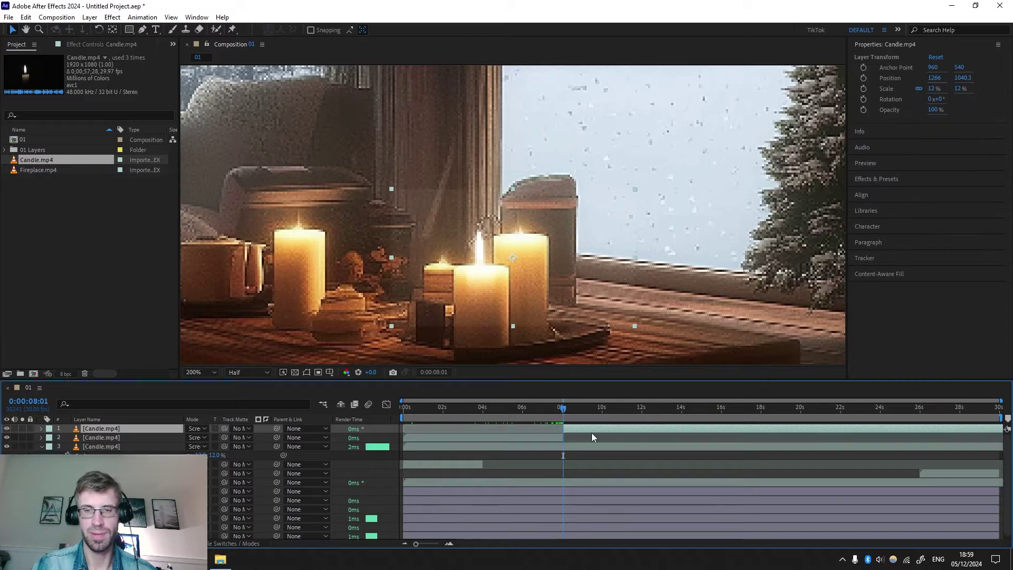
pyautogui.press('Delete')
# Split the shortened candle copy at 4 s, moving its first half to about 26 s and its second half to the start
pyautogui.click(483, 407)
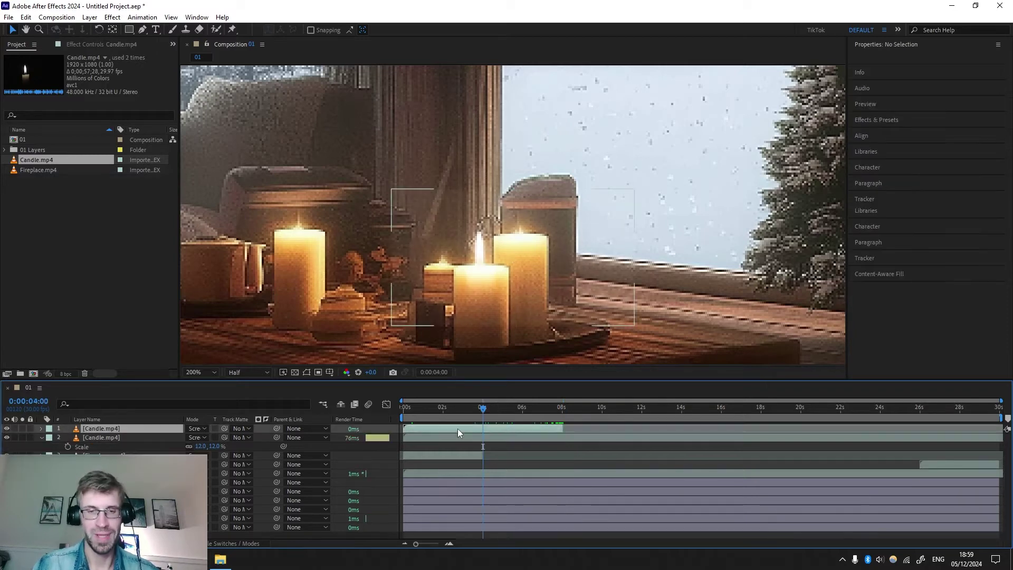
pyautogui.click(25, 17)
pyautogui.click(58, 129)
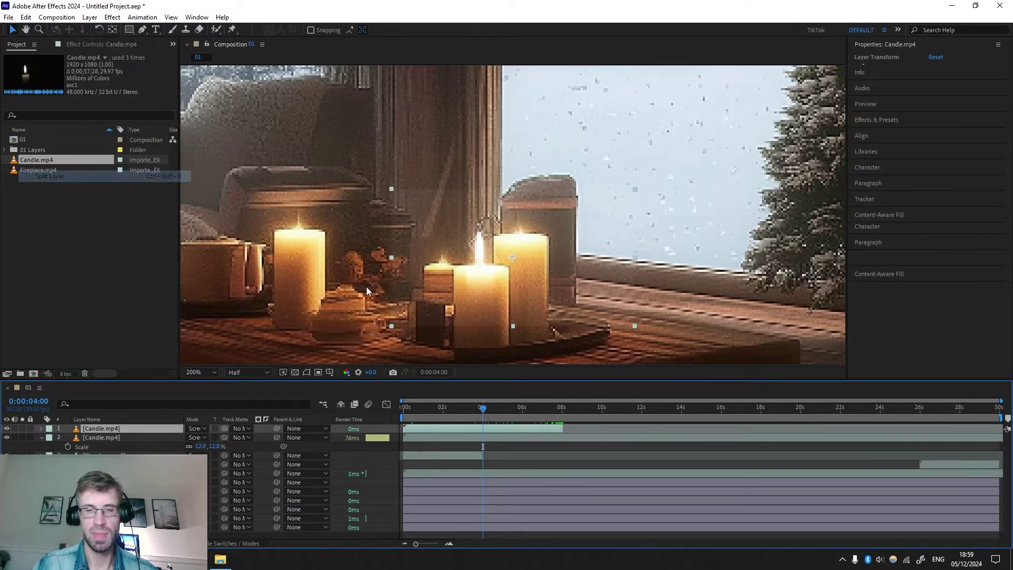
pyautogui.click(429, 438)
pyautogui.moveTo(429, 439); pyautogui.dragTo(943, 456)
# Keyframe the opening candle crossfade from about 1.5 s to 0:00:03:06, fading the opening clip's Opacity 100 to 0% and the full-length layer's 0 to 100%
pyautogui.hotkey('ctrl', 'a')
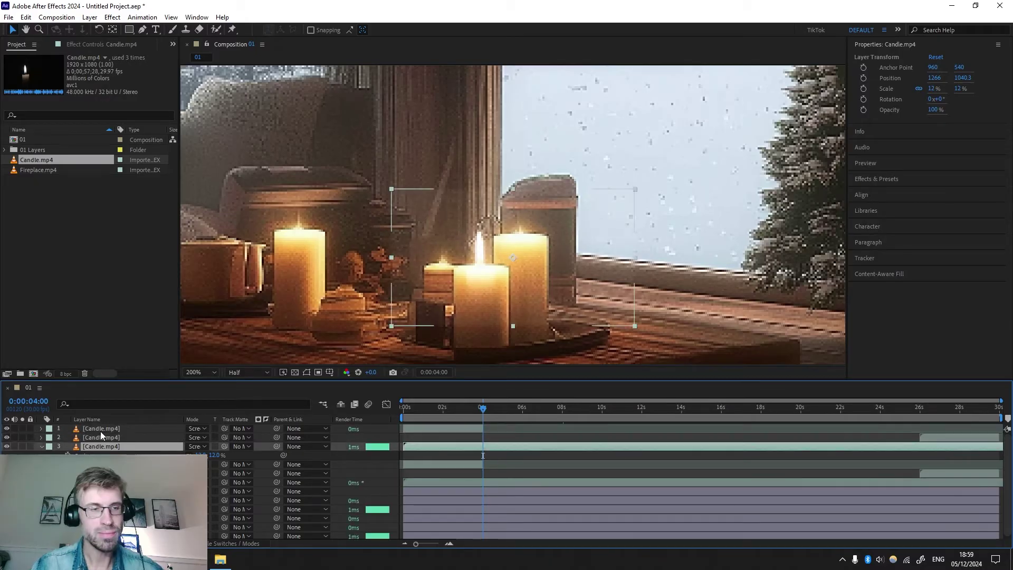
pyautogui.press('t')
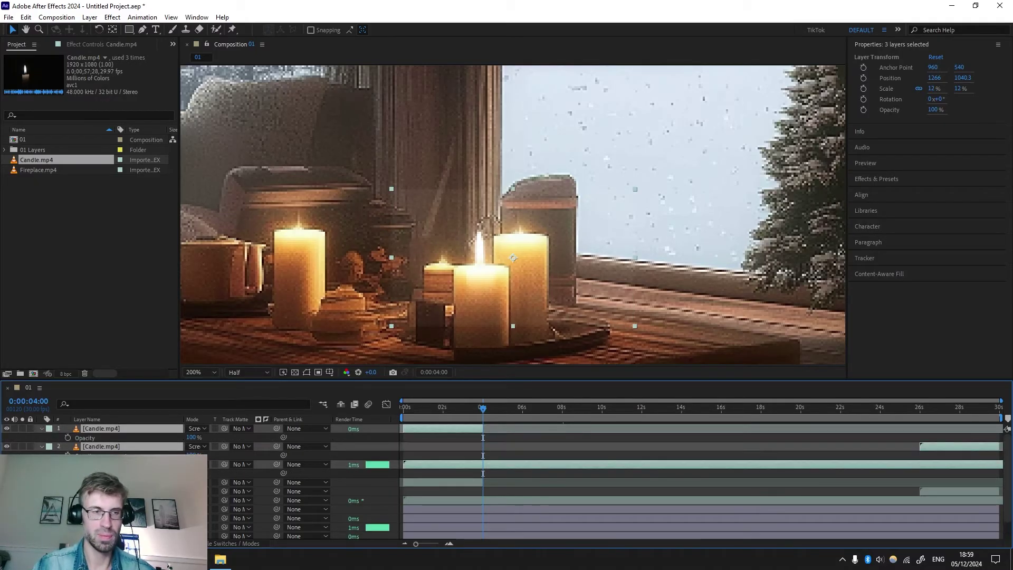
pyautogui.moveTo(483, 402); pyautogui.dragTo(466, 414)
pyautogui.click(132, 473)
pyautogui.click(68, 473)
pyautogui.click(68, 437)
pyautogui.moveTo(190, 439); pyautogui.dragTo(132, 439)
pyautogui.moveTo(192, 473); pyautogui.dragTo(248, 473)
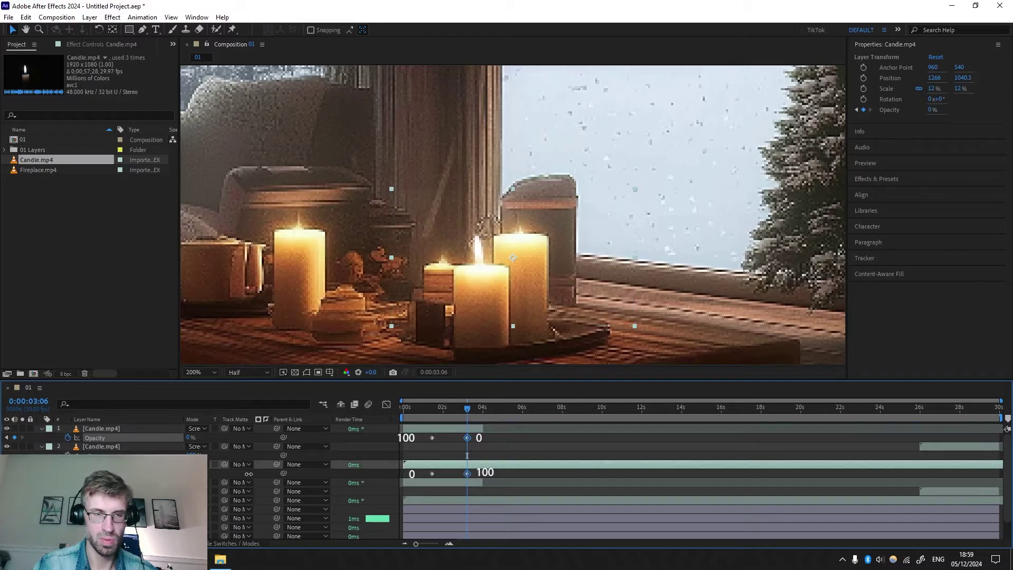
# Keyframe the closing candle crossfade from about 26 s to 0:00:28:23, fading the closing clip's Opacity 0 to 100% and the full-length layer's 100 to 0%
pyautogui.moveTo(467, 409); pyautogui.dragTo(920, 409)
pyautogui.click(105, 447)
pyautogui.moveTo(191, 456); pyautogui.dragTo(248, 456)
pyautogui.click(15, 474)
pyautogui.click(975, 409)
pyautogui.click(14, 474)
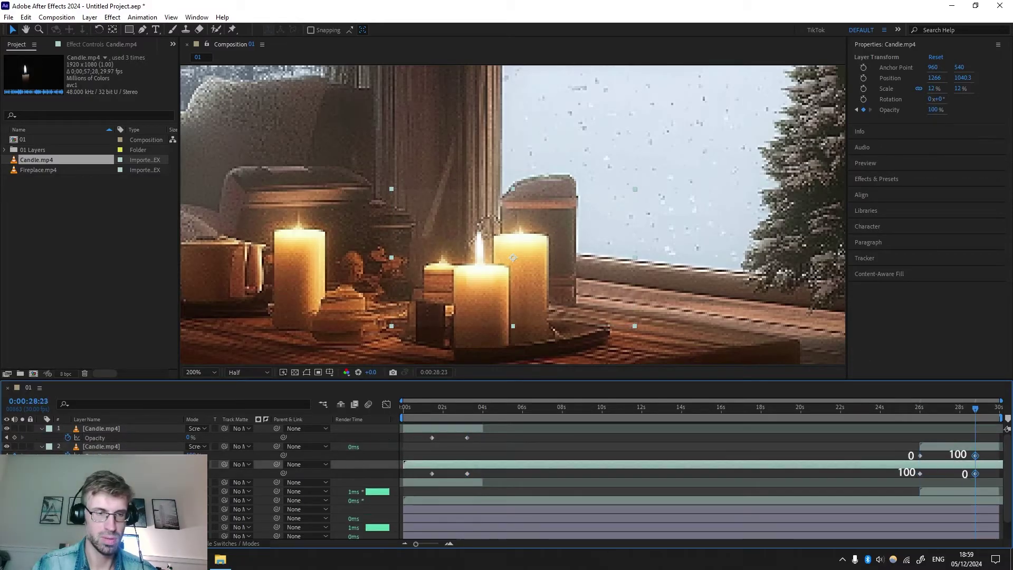
# Retime the opening candle crossfade, moving the opening clip's first Opacity keyframe to 0:00:01:27 and the full-length layer's pair to about 1.2 s and 2.8 s
pyautogui.moveTo(483, 474); pyautogui.dragTo(435, 475)
pyautogui.moveTo(432, 438); pyautogui.dragTo(470, 476)
pyautogui.moveTo(421, 410); pyautogui.dragTo(413, 429)
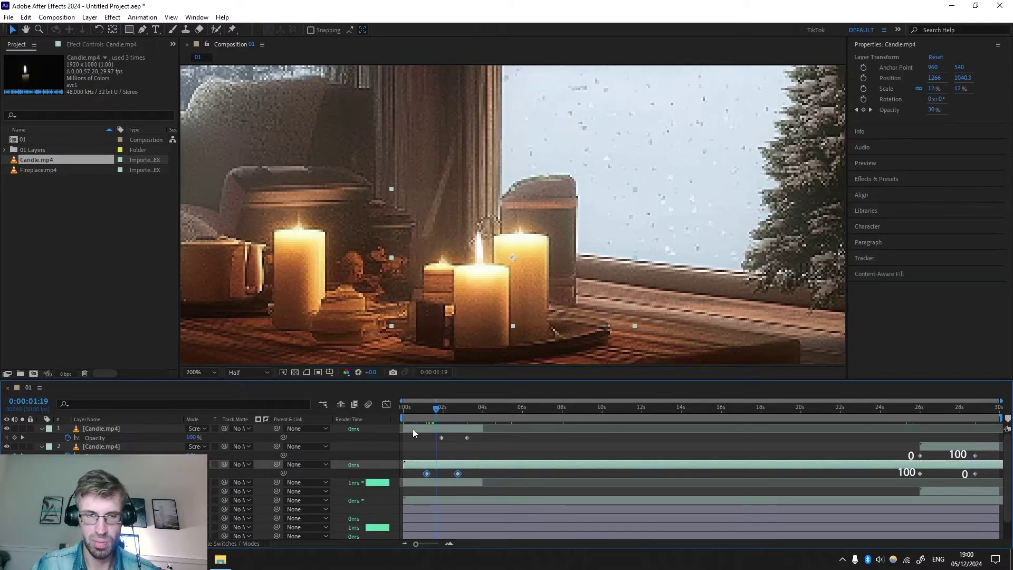
pyautogui.click(452, 430)
pyautogui.click(442, 410)
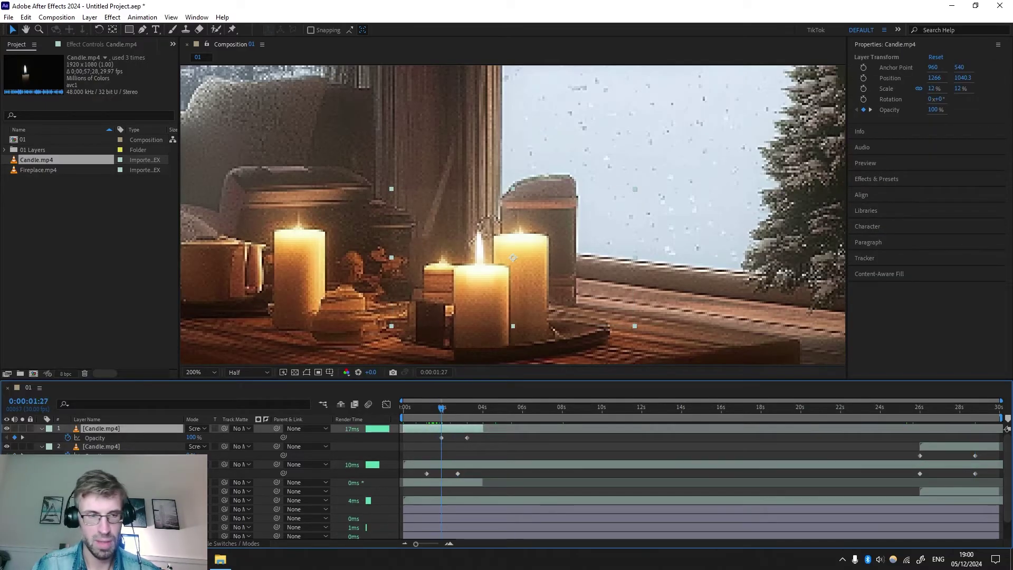
pyautogui.click(329, 465)
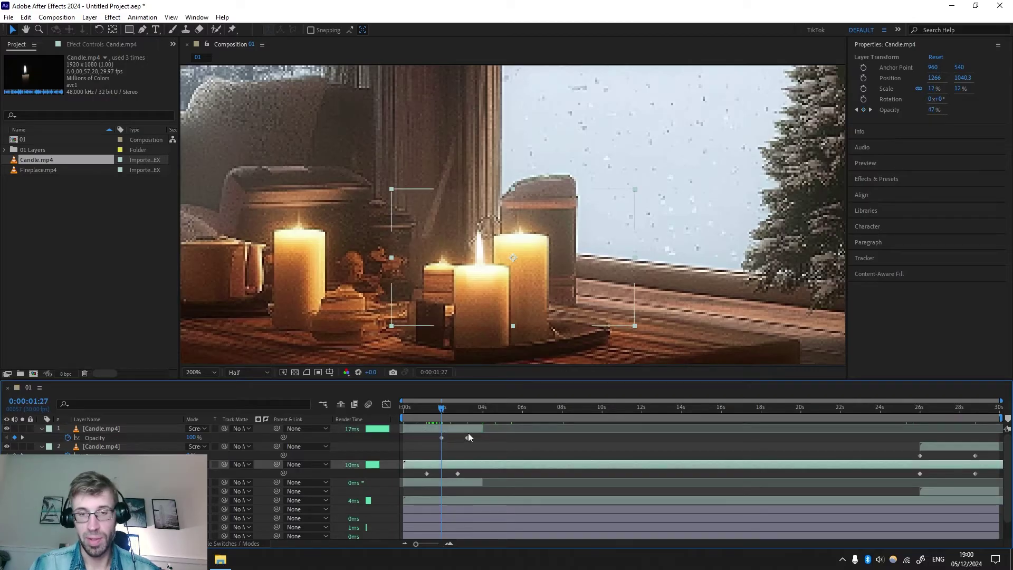
# Retime the closing candle crossfade, moving the closing clip's last Opacity keyframe to about 27.7 s and shifting the full-length layer's fade-out keyframes, and preview it
pyautogui.moveTo(442, 410); pyautogui.dragTo(952, 412)
pyautogui.click(935, 457)
pyautogui.click(938, 449)
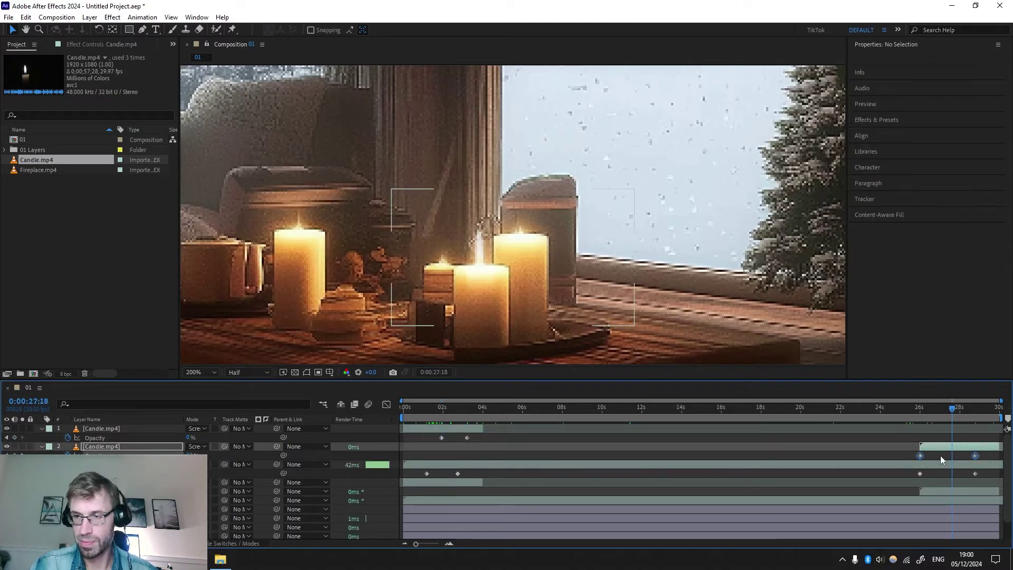
pyautogui.click(921, 474)
pyautogui.click(989, 473)
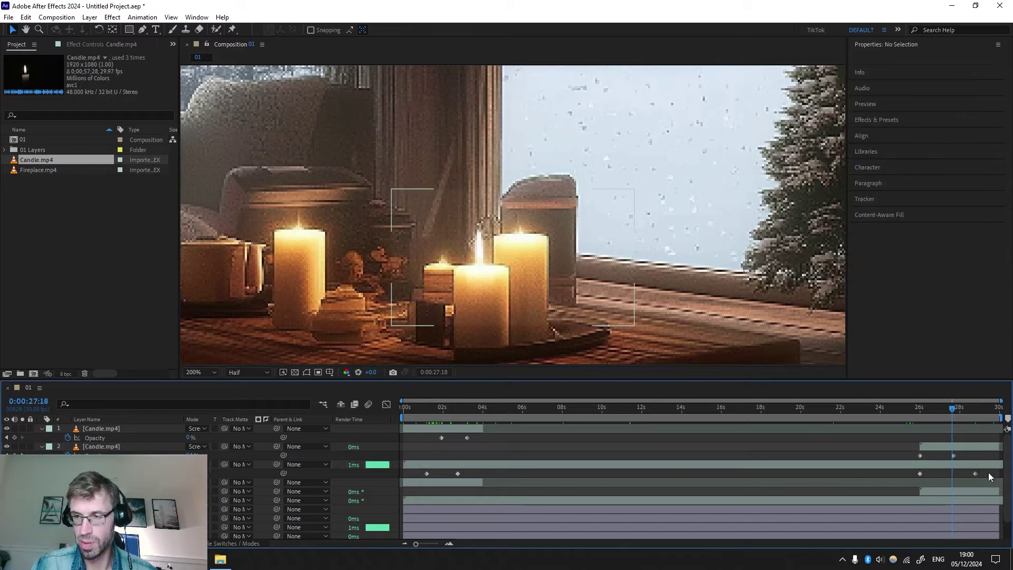
pyautogui.moveTo(976, 474)
pyautogui.mouseDown()
pyautogui.moveTo(950, 474)
pyautogui.moveTo(960, 478)
pyautogui.mouseUp()
pyautogui.moveTo(949, 474); pyautogui.dragTo(968, 475)
pyautogui.moveTo(952, 410); pyautogui.dragTo(929, 504)
pyautogui.press('space')
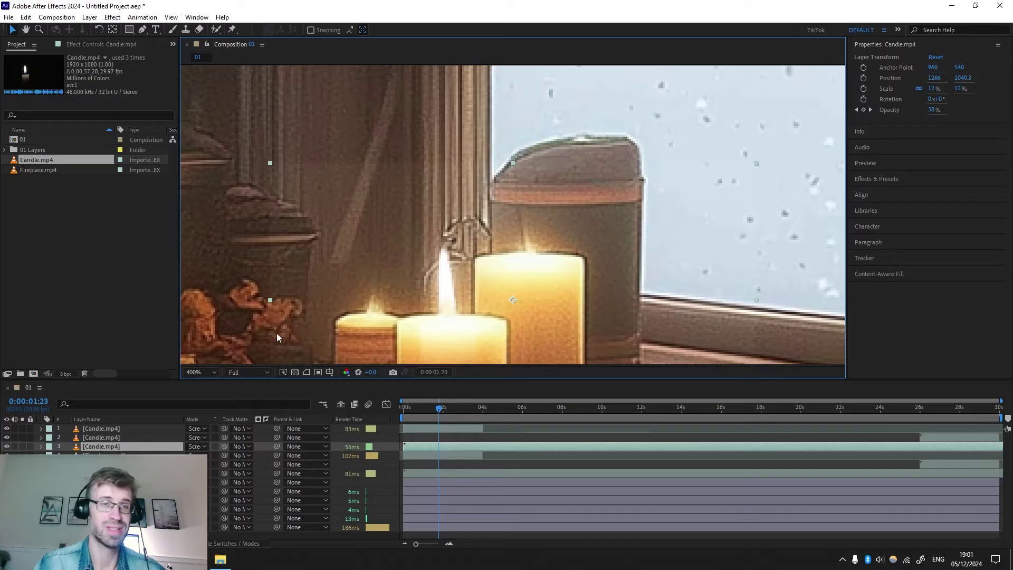
# Pre-compose the three Candle.mp4 layers as "Candle flame" and set the new layer's blending mode to Screen
pyautogui.keyDown('shift'); pyautogui.click(101, 428); pyautogui.keyUp('shift')
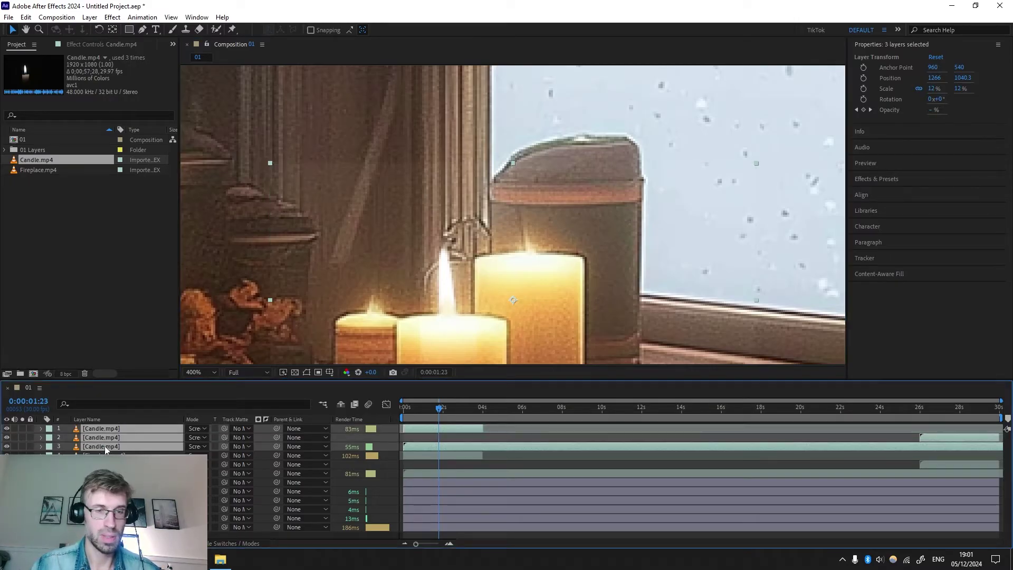
pyautogui.rightClick(104, 446)
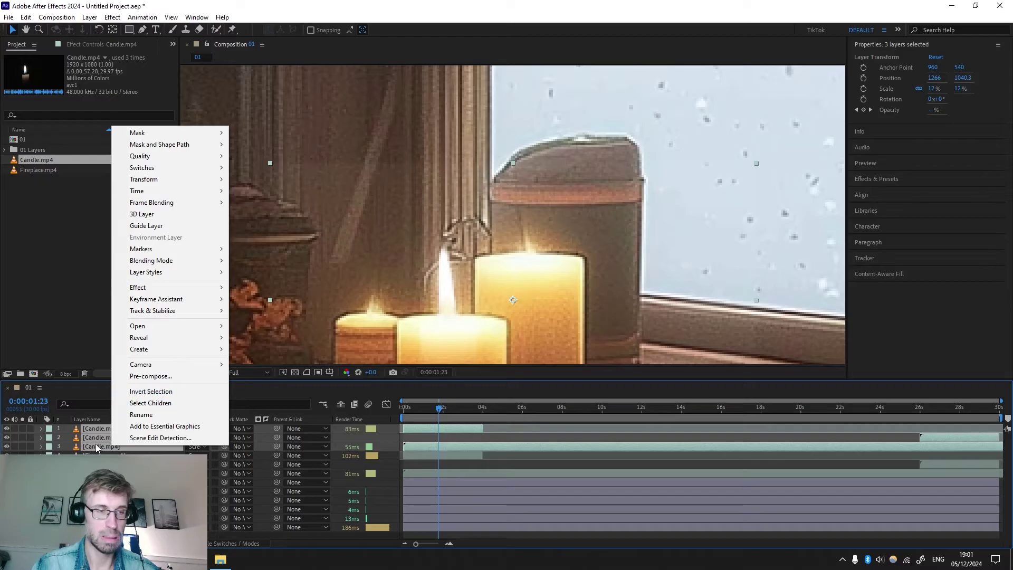
pyautogui.click(150, 376)
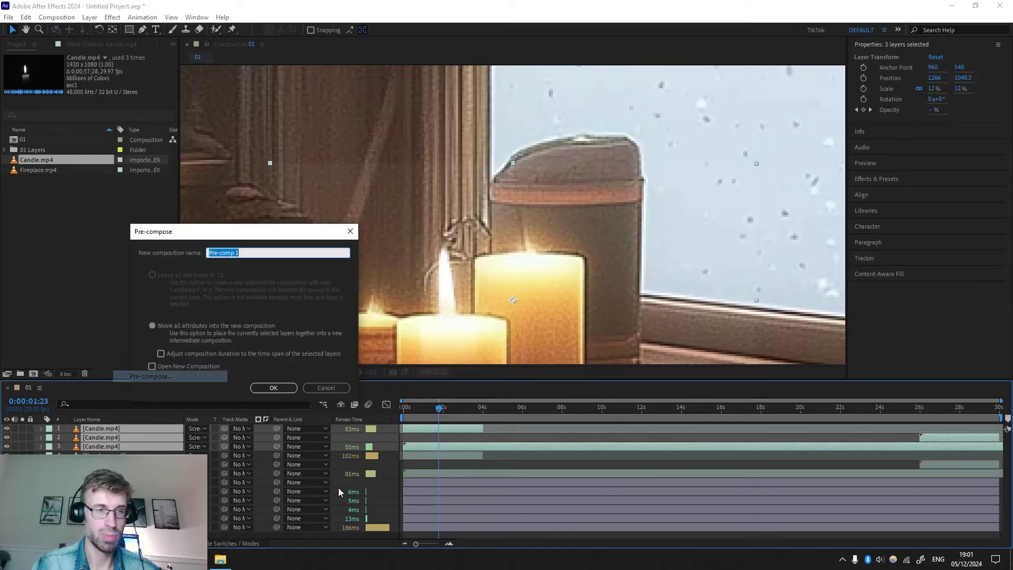
pyautogui.write('Candle ')
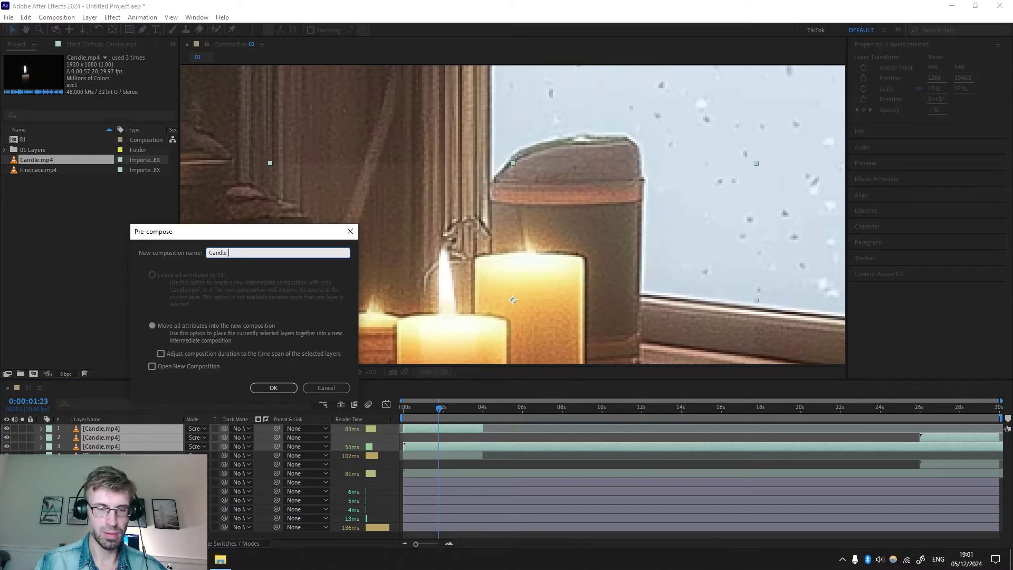
pyautogui.write('flame')
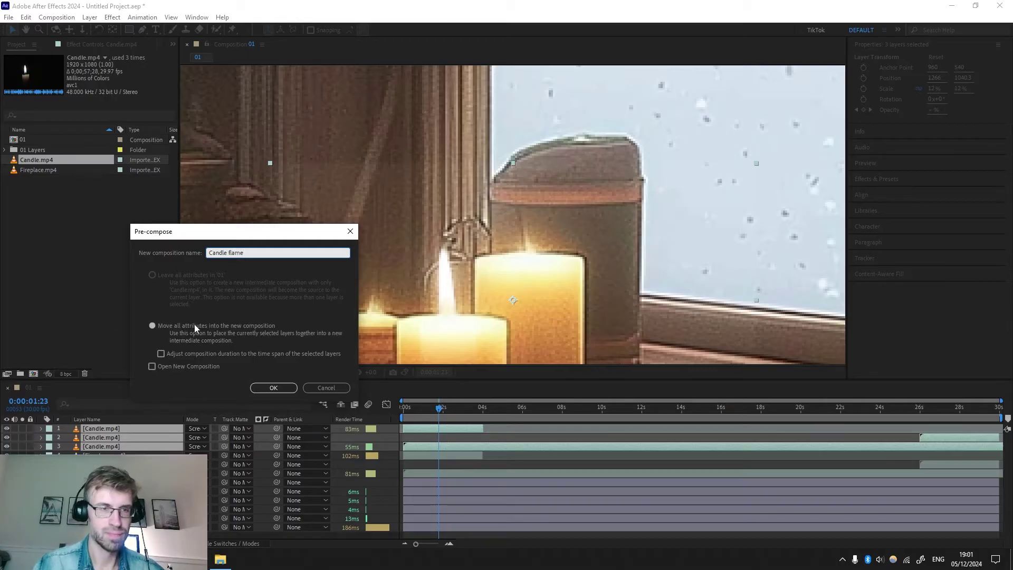
pyautogui.press('Return')
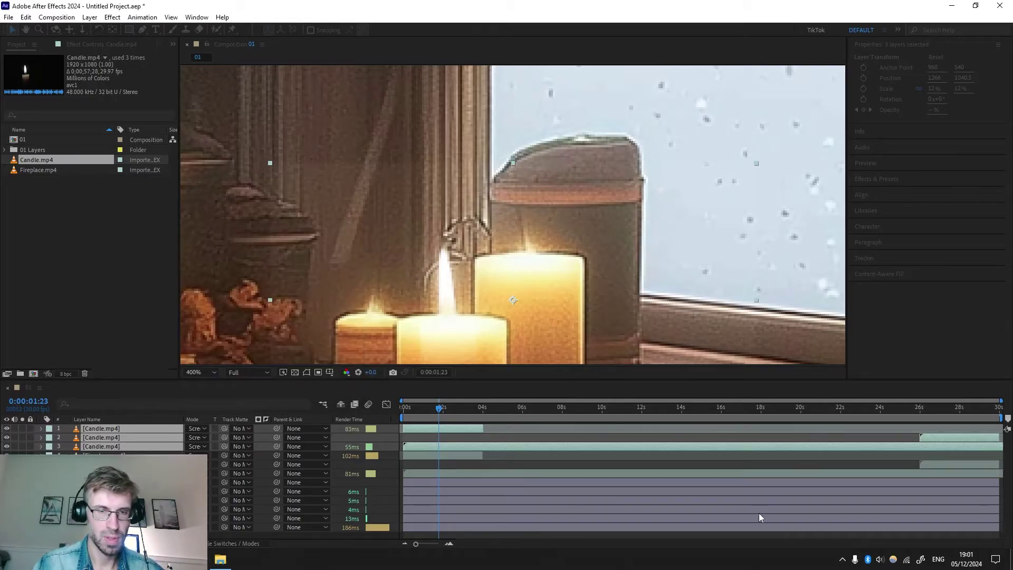
pyautogui.click(193, 430)
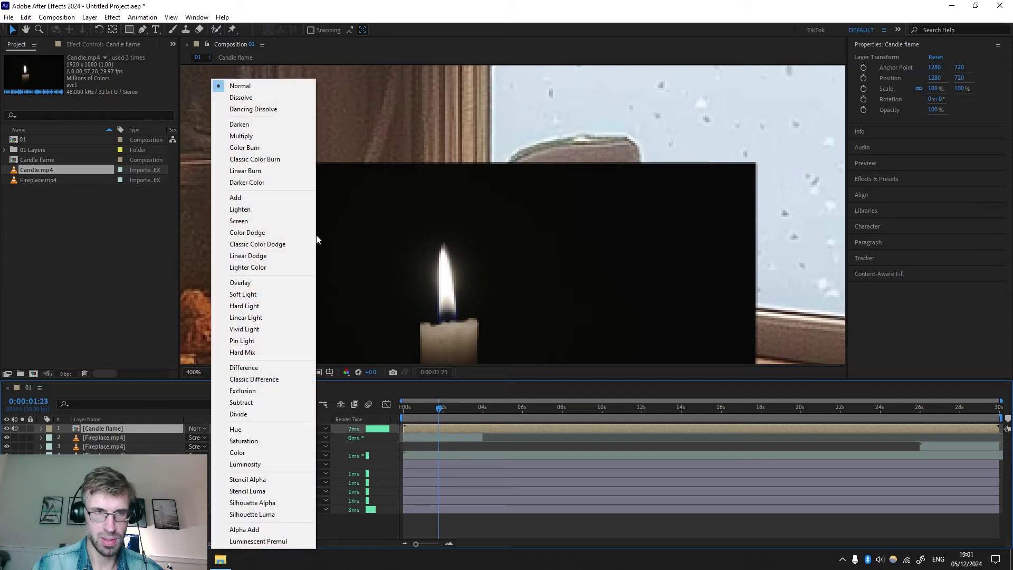
pyautogui.click(264, 222)
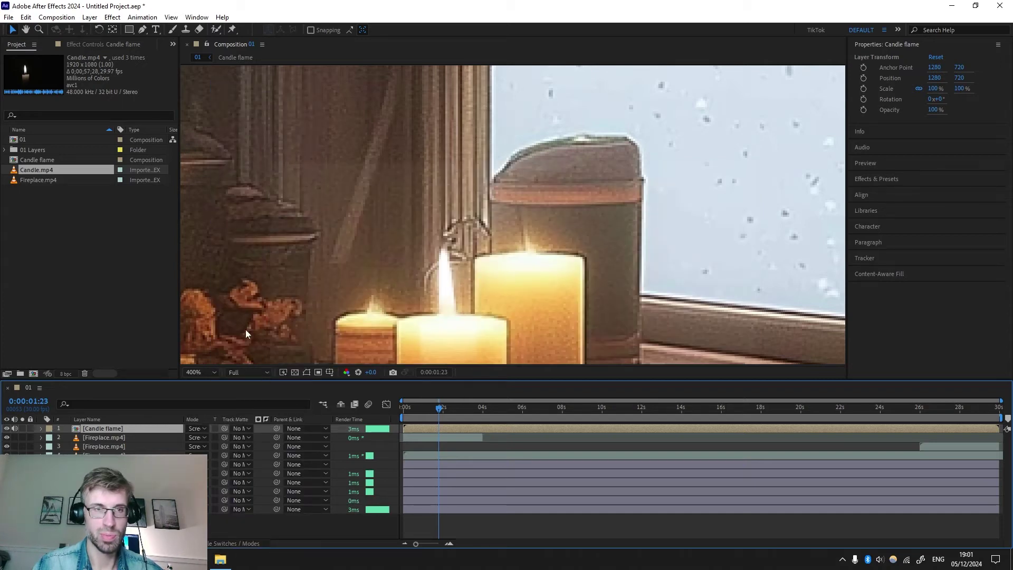
# Apply the Curves effect to the Candle flame layer and shift the RGB black point slightly inward to darken its shadows
pyautogui.click(113, 17)
pyautogui.moveTo(163, 158)
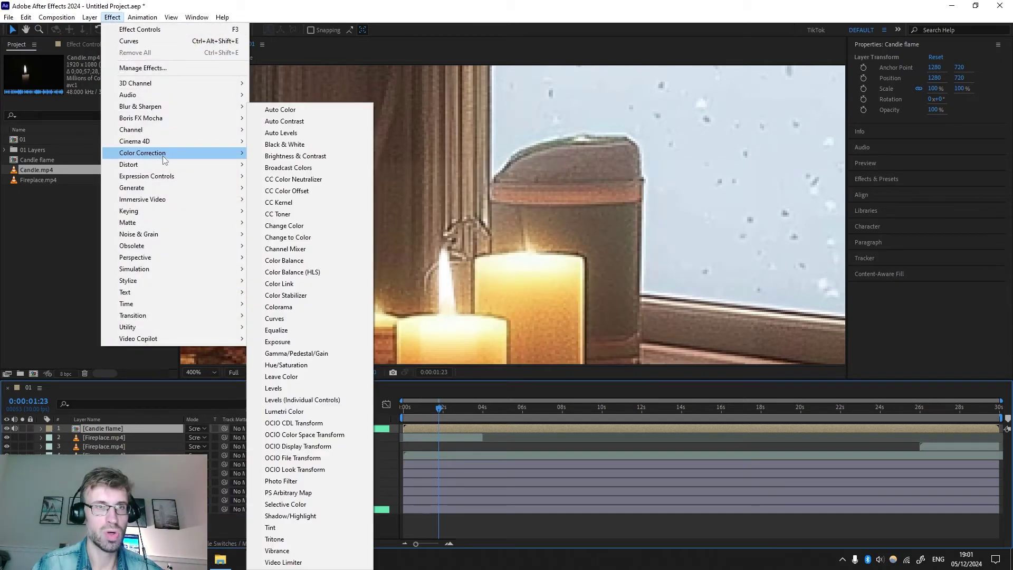
pyautogui.click(288, 318)
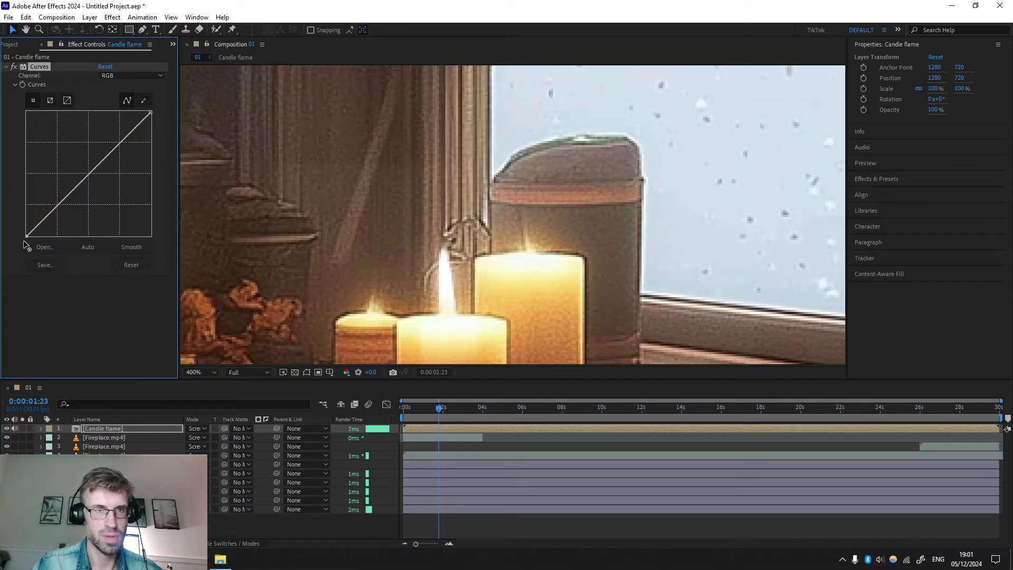
pyautogui.moveTo(30, 247)
pyautogui.mouseDown()
pyautogui.moveTo(3, 218)
pyautogui.moveTo(37, 259)
pyautogui.mouseUp()
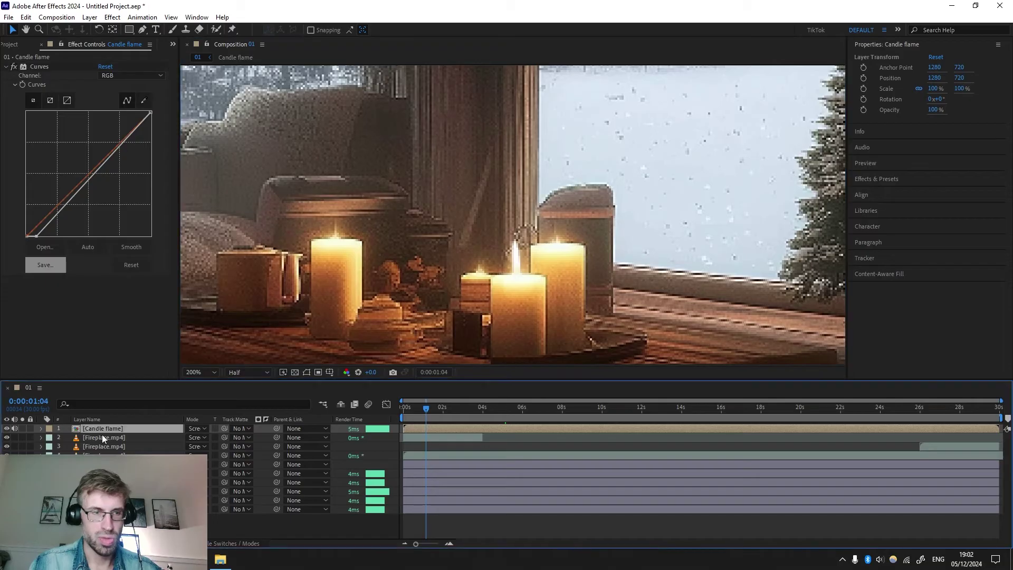
# Duplicate the Candle flame layer and place the copy's flame on the wick of the tall candle beside the mug
pyautogui.click(26, 17)
pyautogui.click(49, 164)
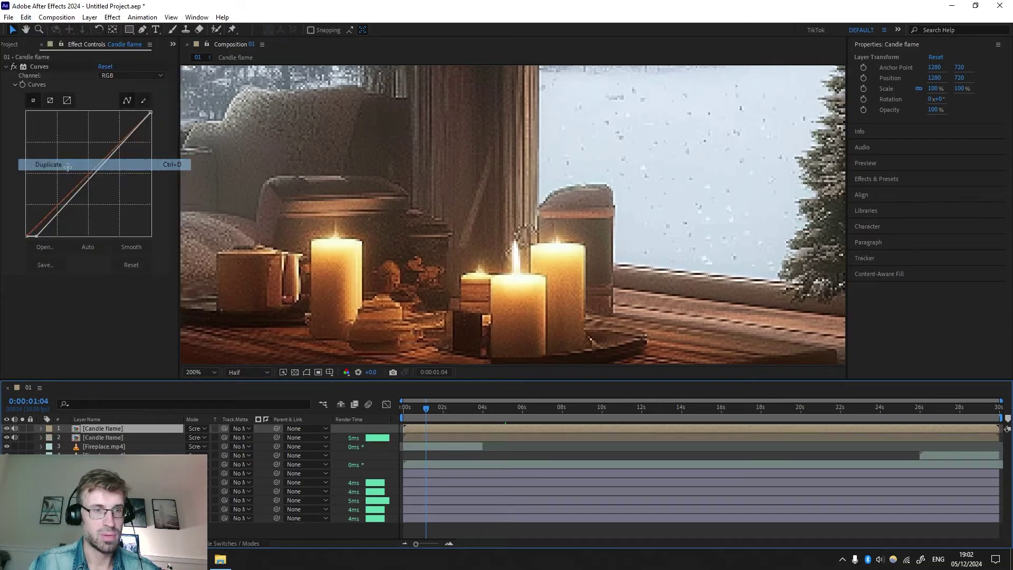
pyautogui.moveTo(516, 271); pyautogui.dragTo(335, 228)
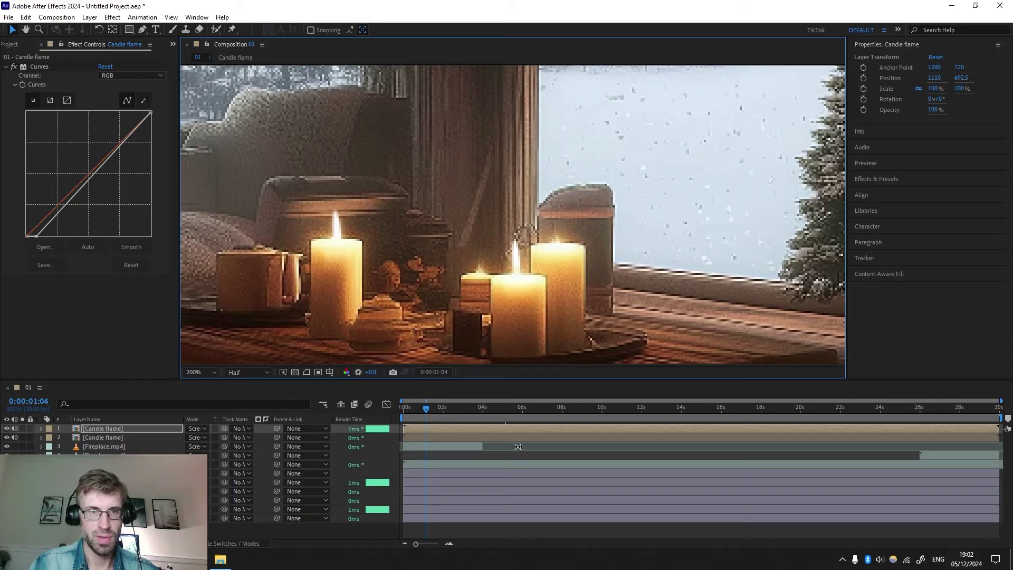
# Duplicate the flame again onto the candle behind the front one, scale it to 76%, and mute the Candle flame layers' audio
pyautogui.click(100, 428)
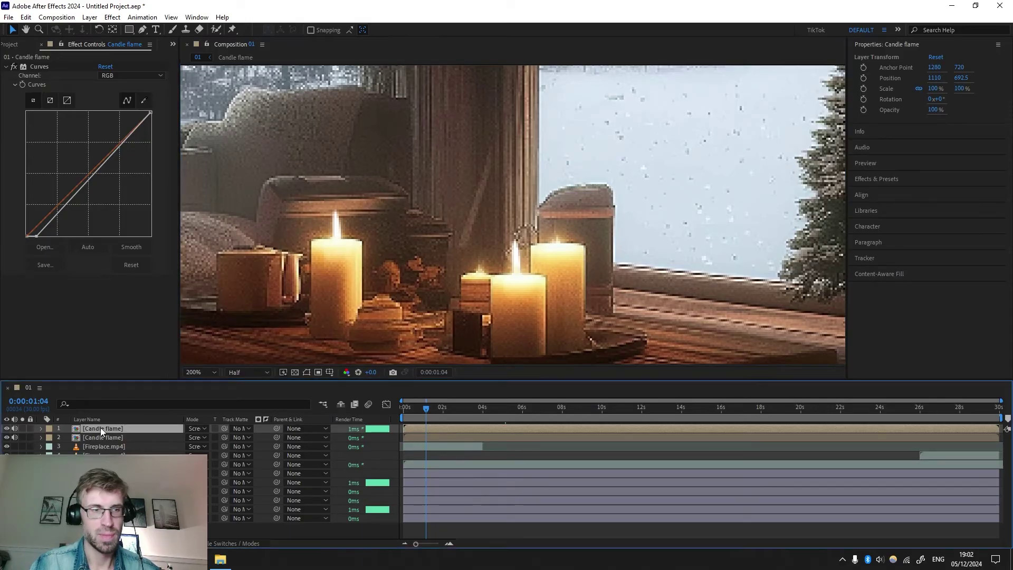
pyautogui.click(34, 20)
pyautogui.click(48, 164)
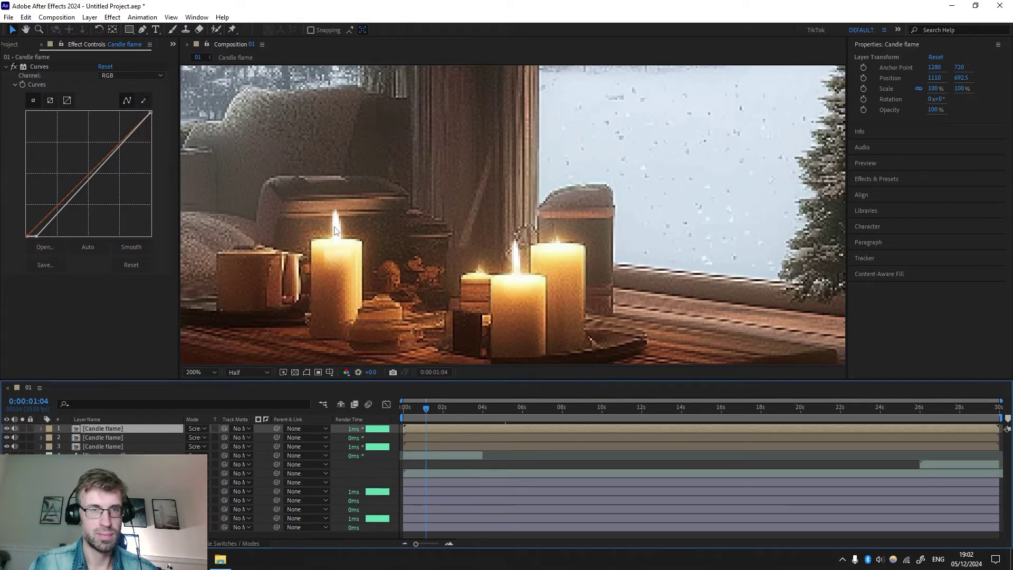
pyautogui.moveTo(335, 227); pyautogui.dragTo(557, 226)
pyautogui.moveTo(15, 428); pyautogui.dragTo(16, 435)
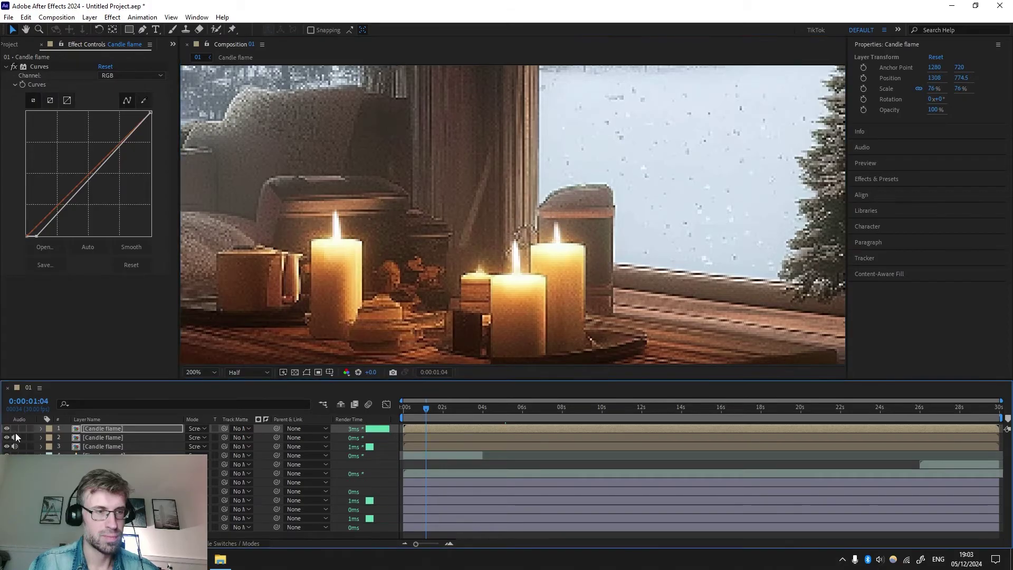
# Split the front candle's flame layer at 0:00:06:06 and swap its two segments so they meet at about 24 s
pyautogui.click(453, 408)
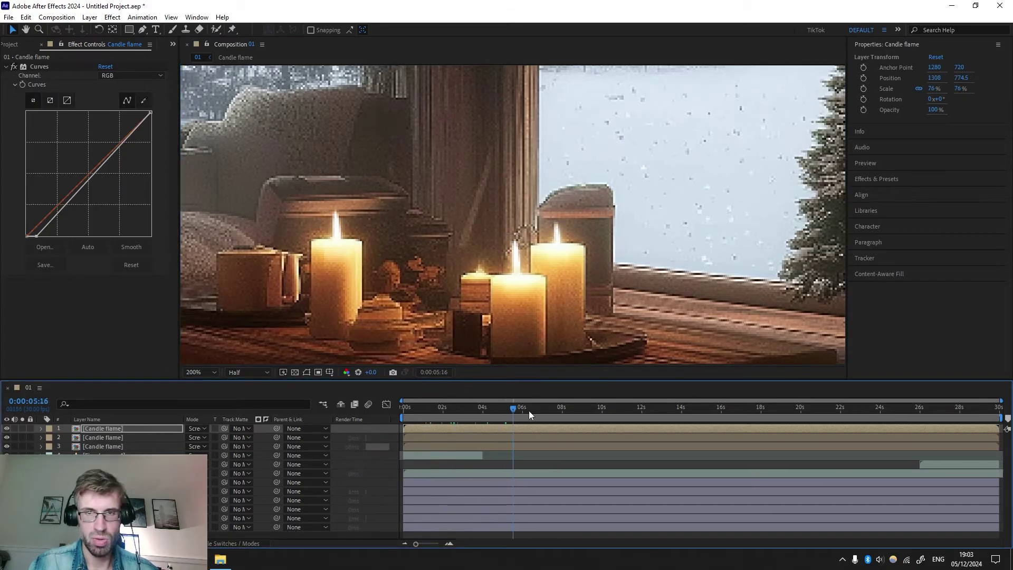
pyautogui.click(759, 417)
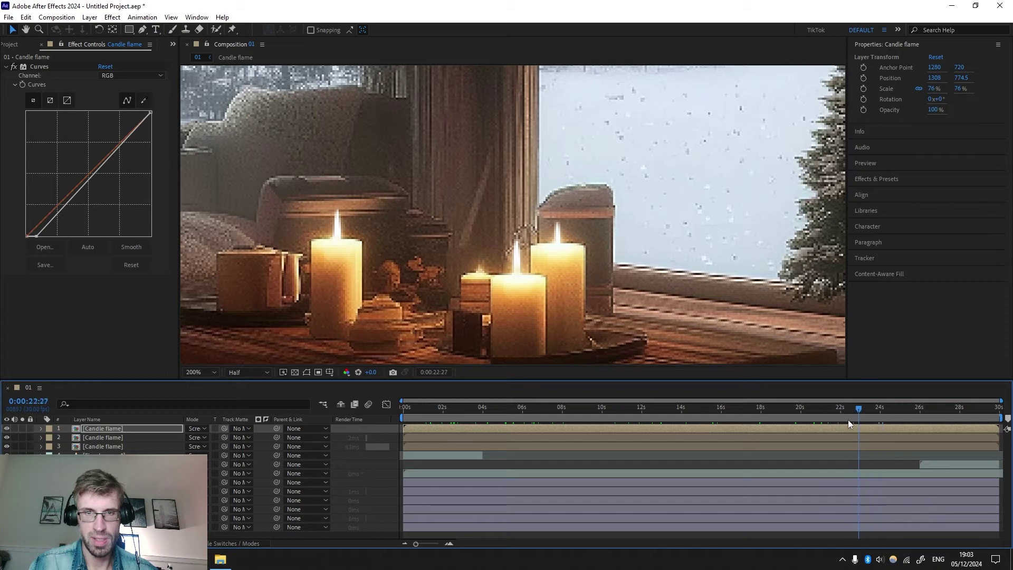
pyautogui.click(718, 409)
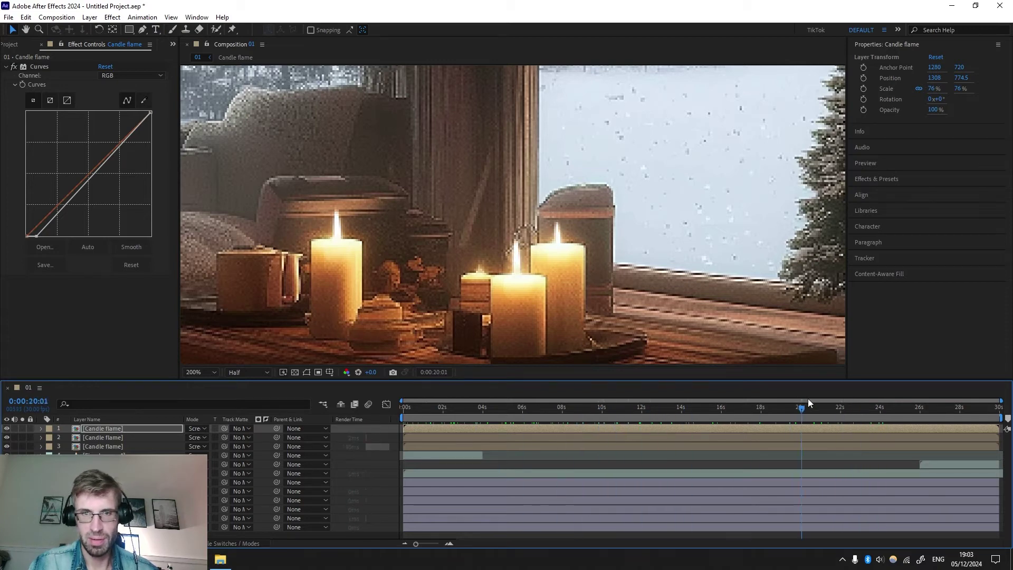
pyautogui.moveTo(920, 416); pyautogui.dragTo(527, 428)
pyautogui.click(166, 446)
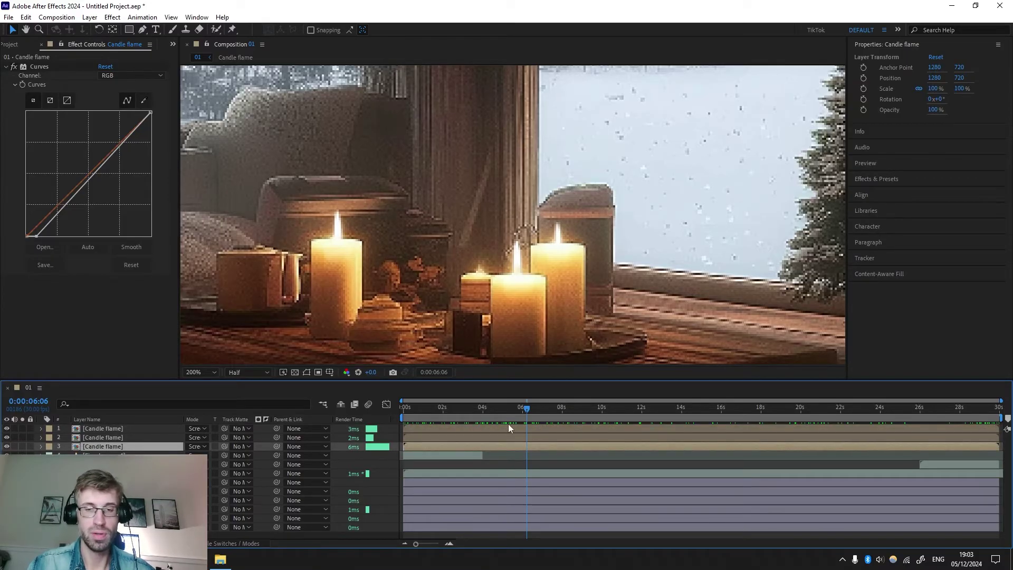
pyautogui.click(25, 17)
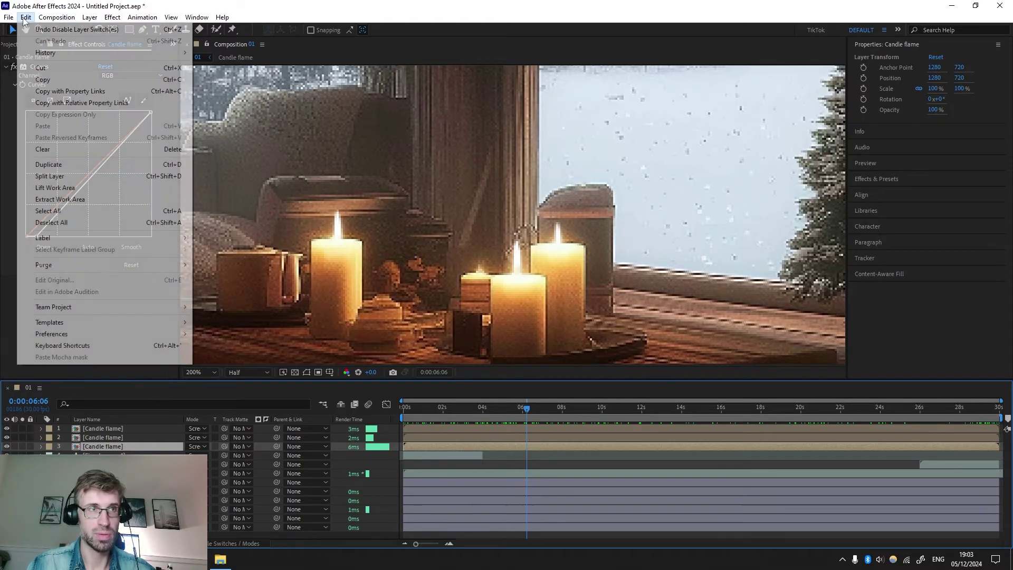
pyautogui.click(68, 177)
pyautogui.moveTo(566, 447); pyautogui.dragTo(798, 455)
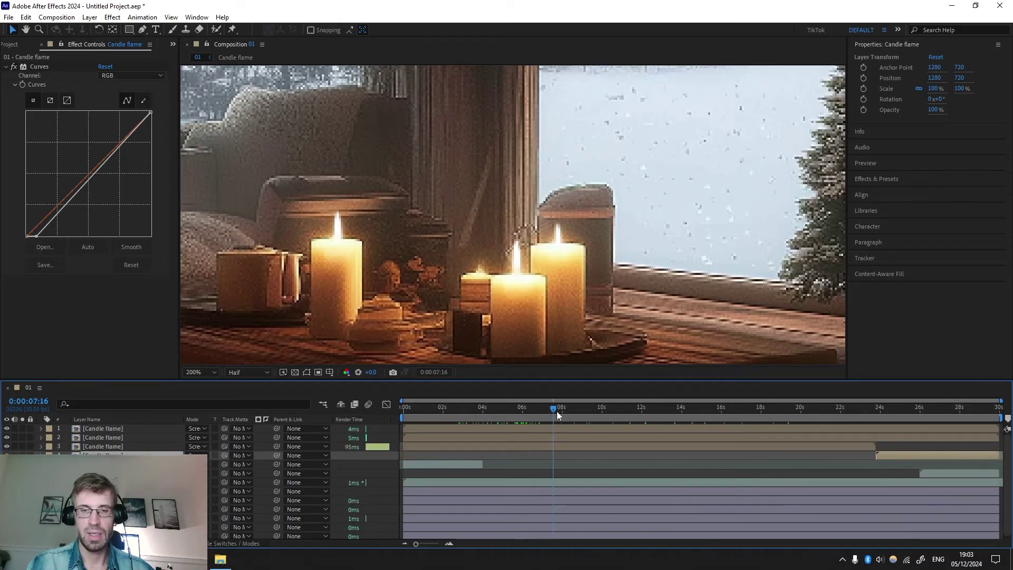
# Split the rear candle's 76% flame layer at 0:00:14:04, swap its segments so they meet at about 16 s, and preview it
pyautogui.moveTo(556, 410); pyautogui.dragTo(679, 413)
pyautogui.press('space')
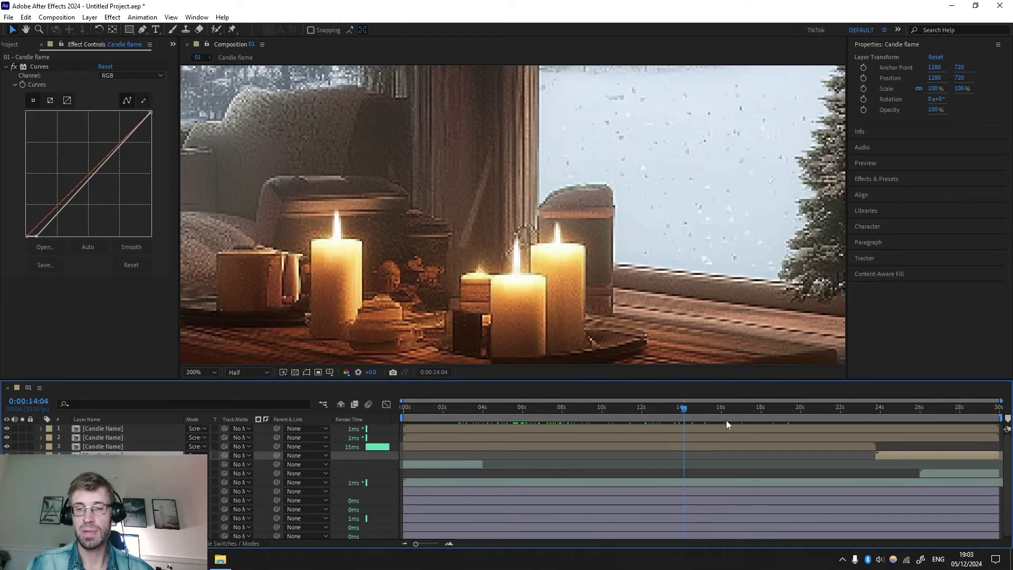
pyautogui.click(87, 429)
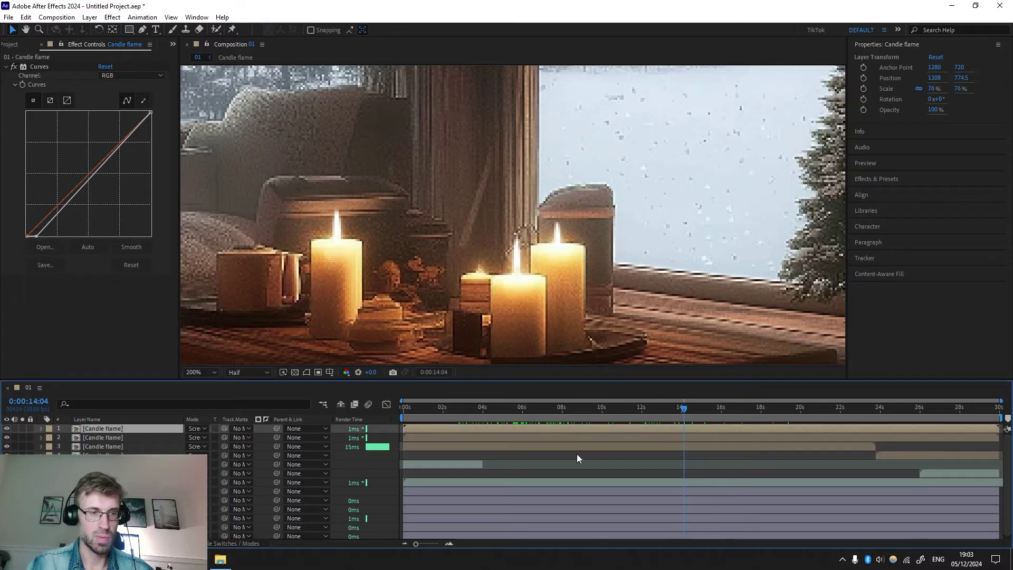
pyautogui.click(26, 17)
pyautogui.click(73, 177)
pyautogui.moveTo(699, 428); pyautogui.dragTo(417, 428)
pyautogui.moveTo(677, 438); pyautogui.dragTo(993, 440)
pyautogui.moveTo(469, 423); pyautogui.dragTo(575, 418)
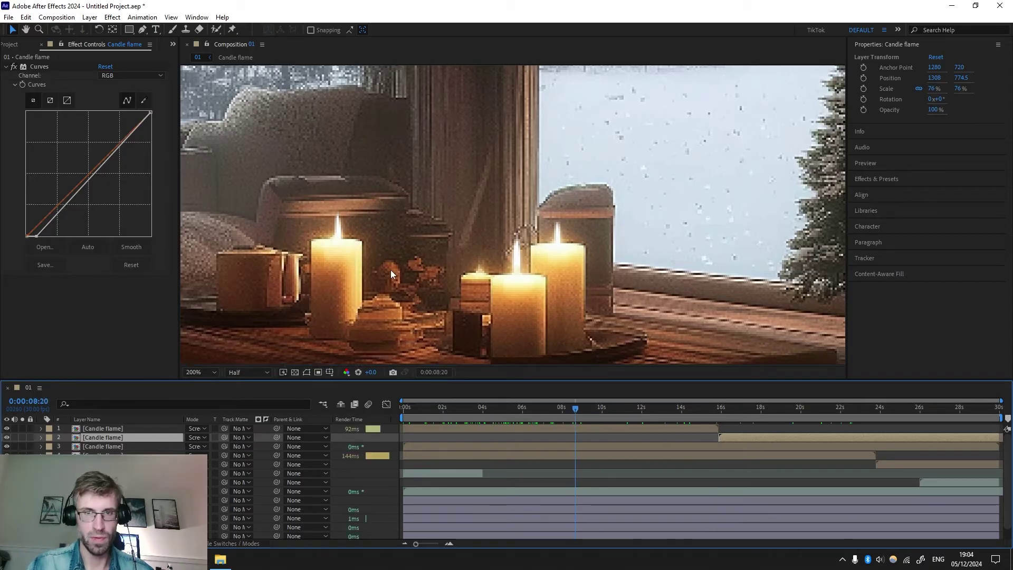
# Save the project as Untitled Project and create a black solid layer above all others
pyautogui.click(8, 17)
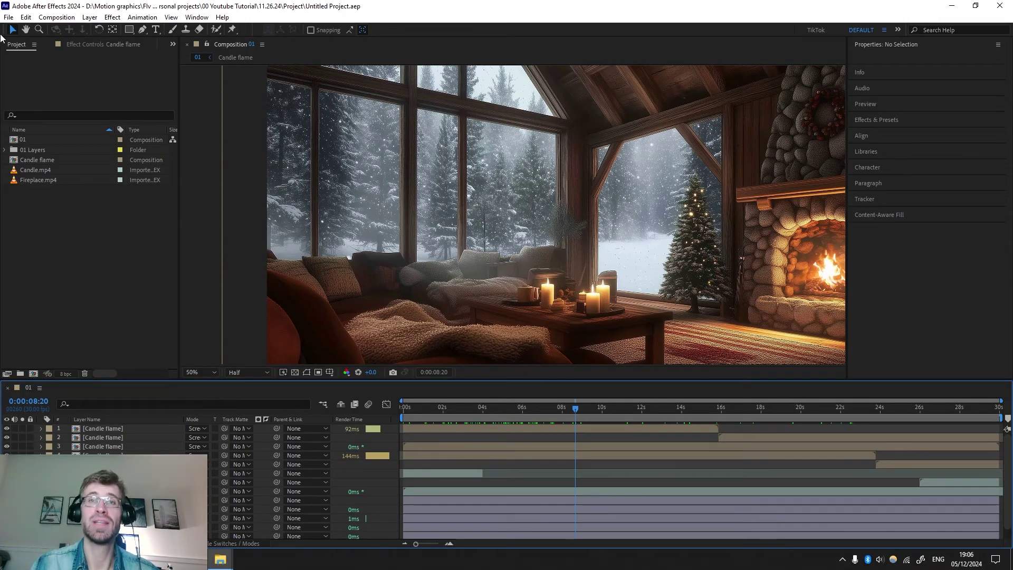
pyautogui.click(89, 17)
pyautogui.moveTo(101, 29)
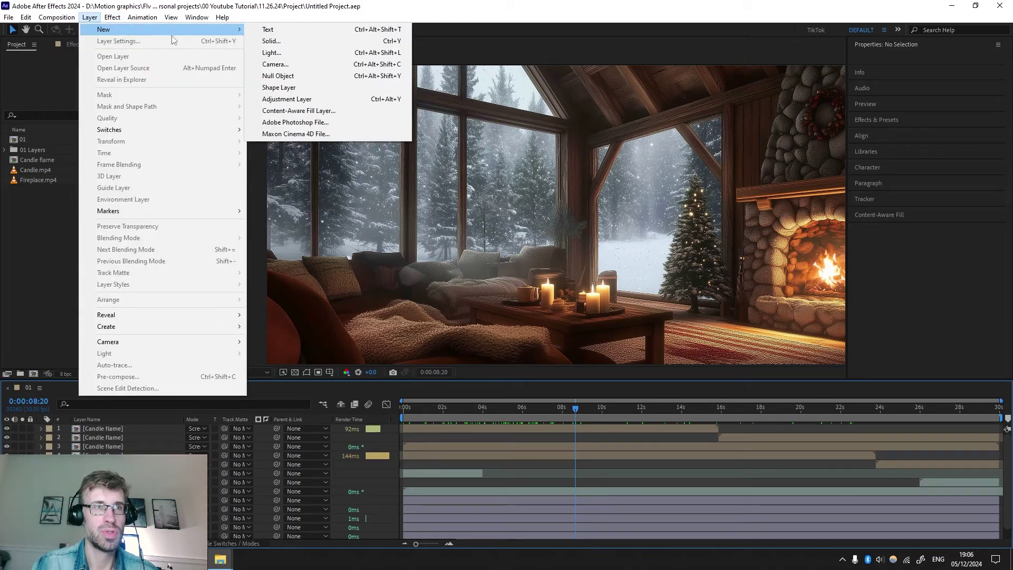
pyautogui.click(270, 41)
pyautogui.click(110, 439)
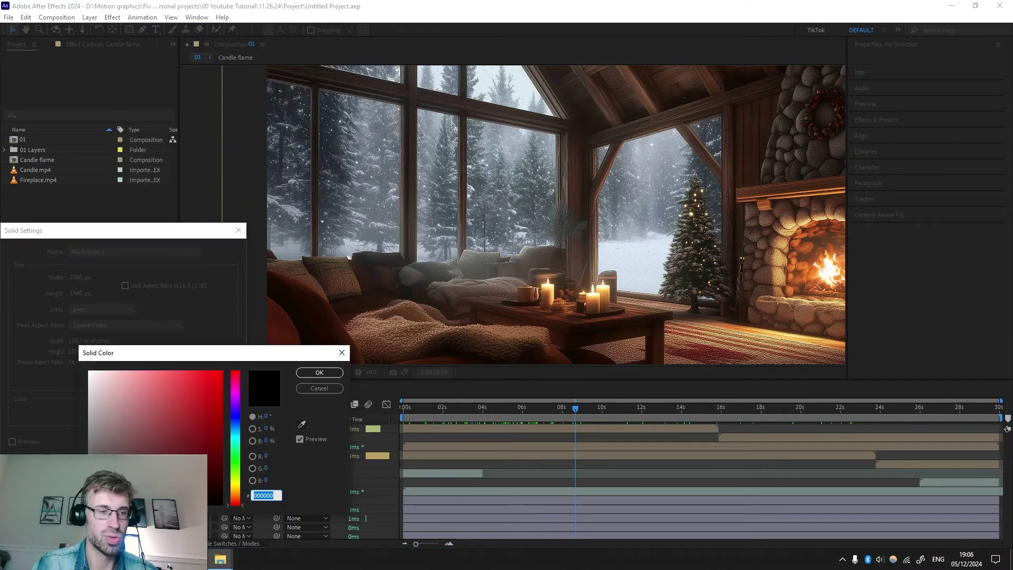
pyautogui.click(319, 373)
pyautogui.click(157, 440)
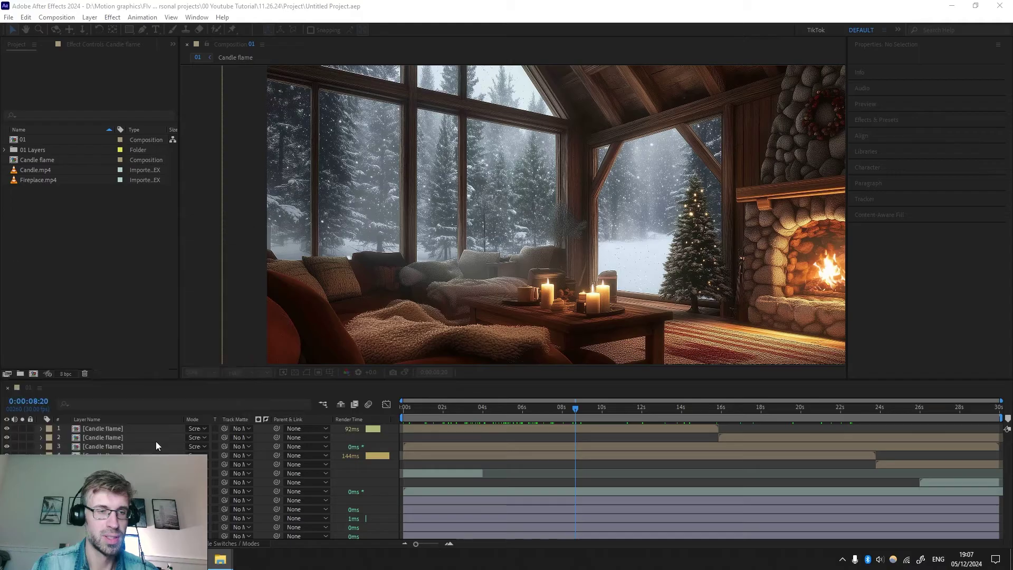
# Apply the CC Snowfall effect to the black solid and set the effect's Opacity to 100
pyautogui.click(112, 17)
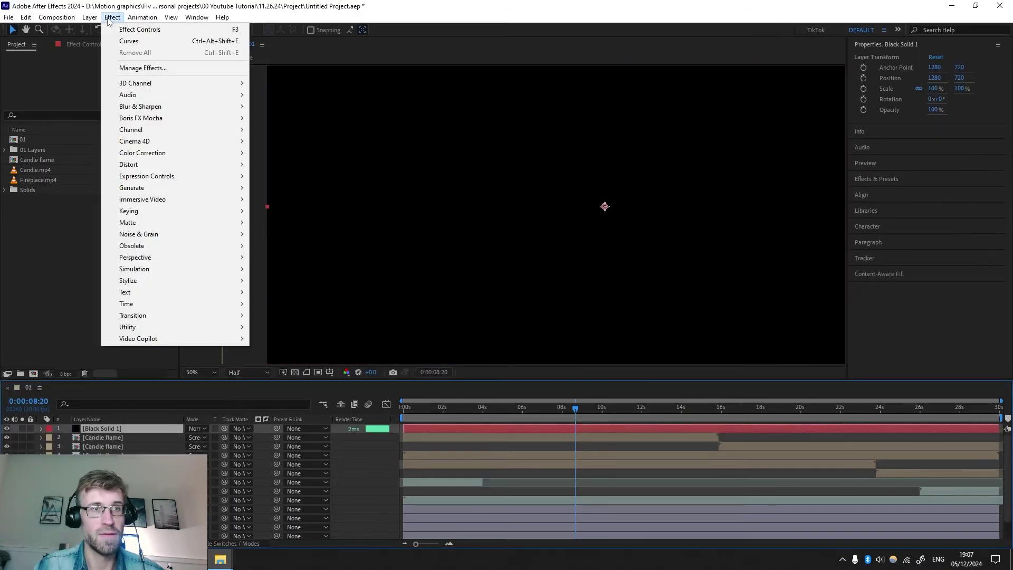
pyautogui.moveTo(188, 266)
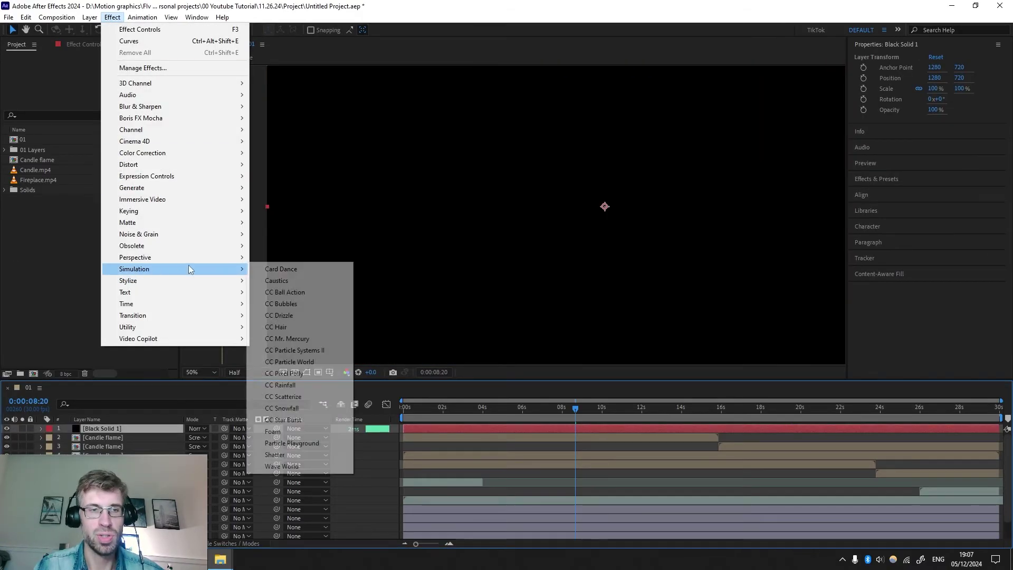
pyautogui.click(299, 411)
pyautogui.click(492, 413)
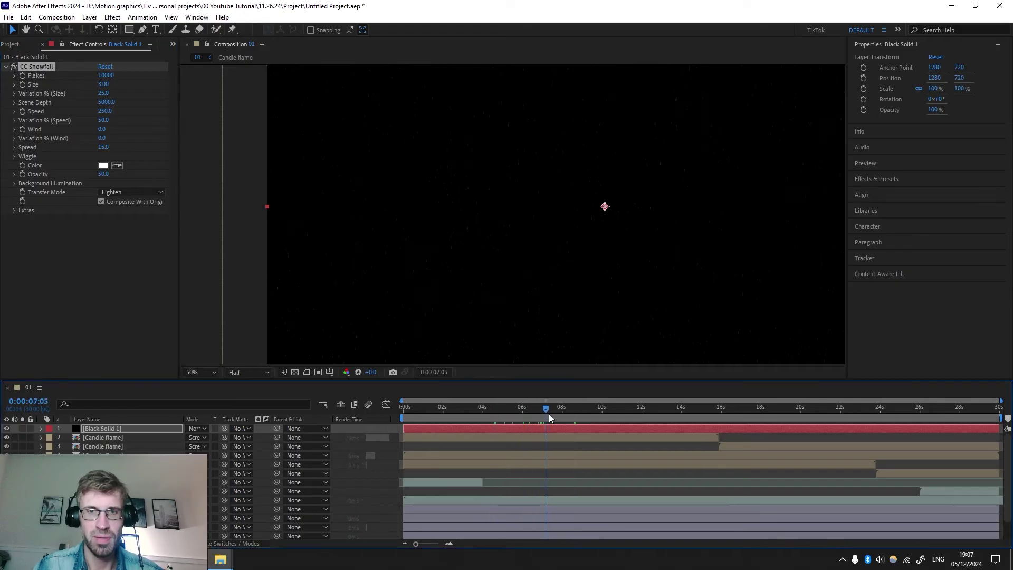
pyautogui.moveTo(565, 413); pyautogui.dragTo(569, 414)
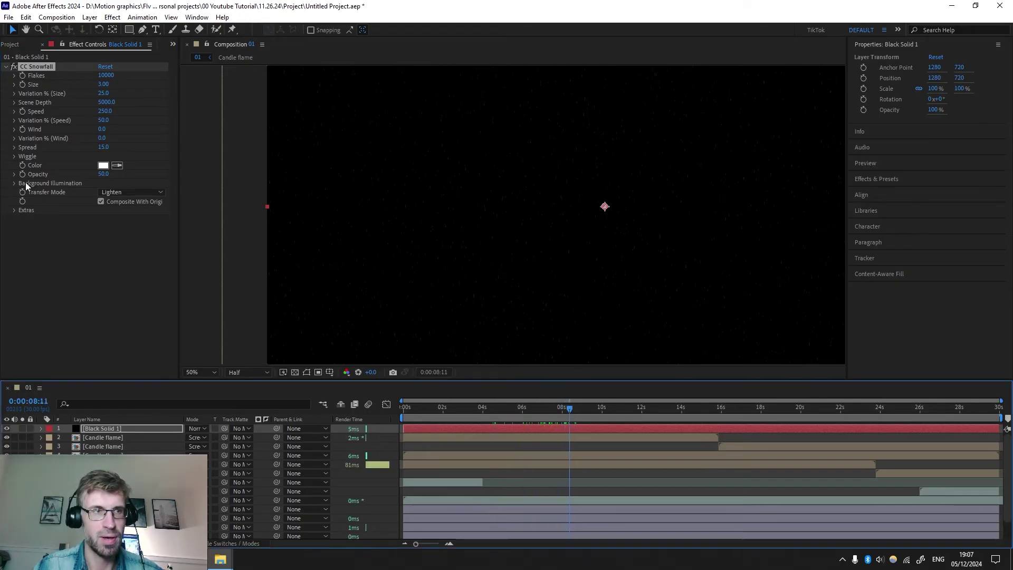
pyautogui.moveTo(101, 179); pyautogui.dragTo(112, 175)
# Apply Curves to the snow solid, pull the RGB white point inward to about mid-range to brighten the flakes, and preview it
pyautogui.click(95, 429)
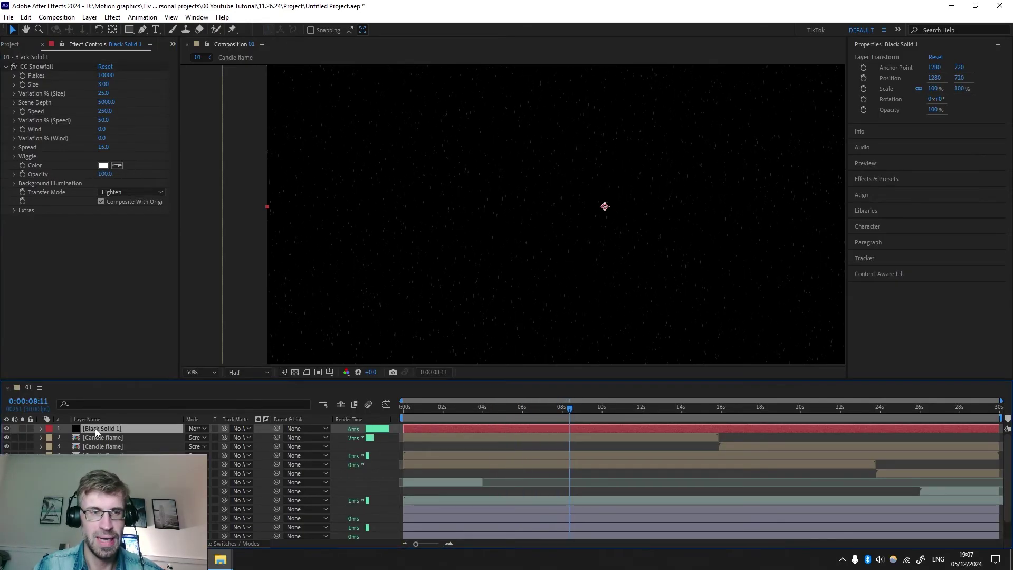
pyautogui.click(94, 19)
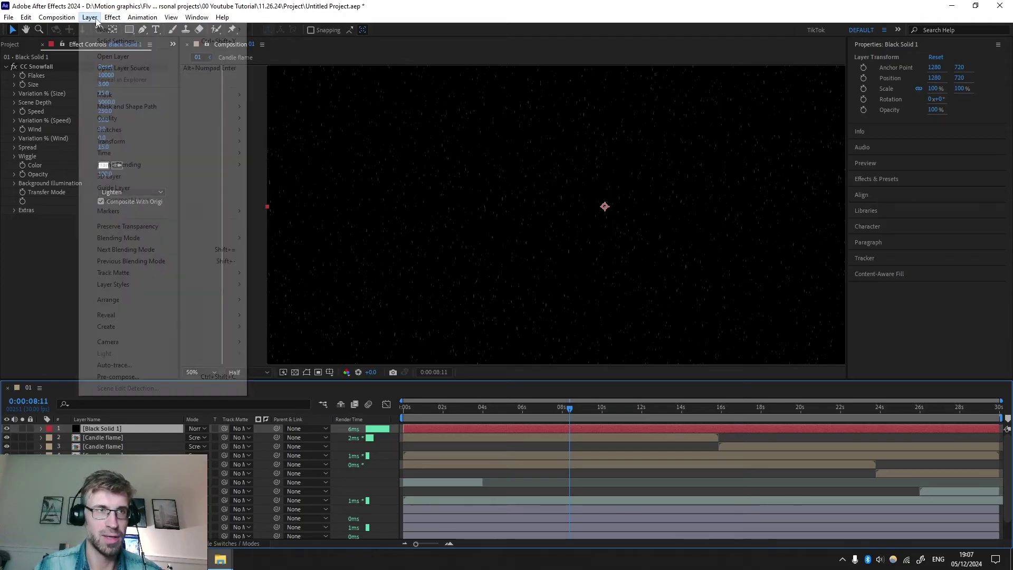
pyautogui.moveTo(114, 18)
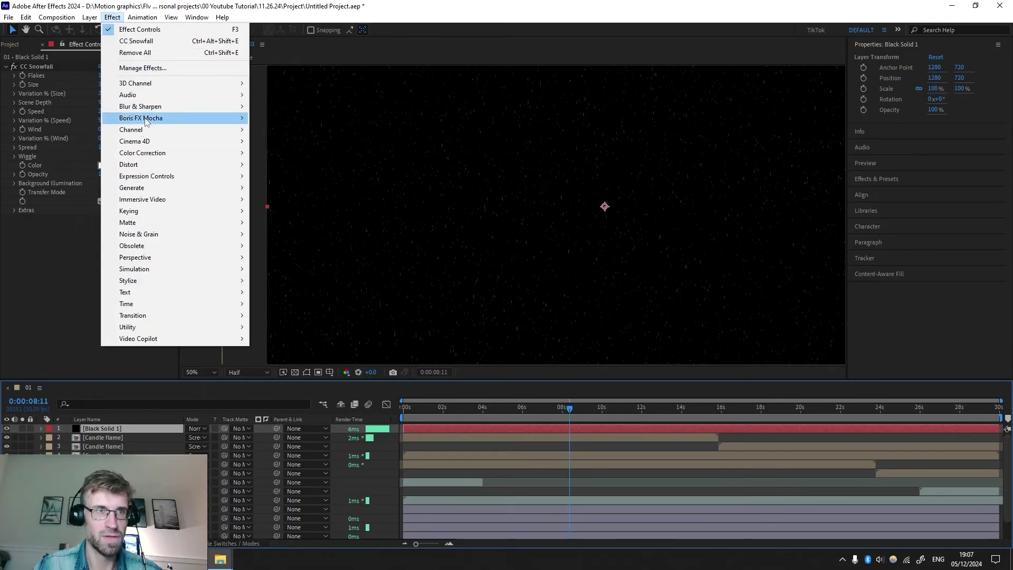
pyautogui.moveTo(158, 154)
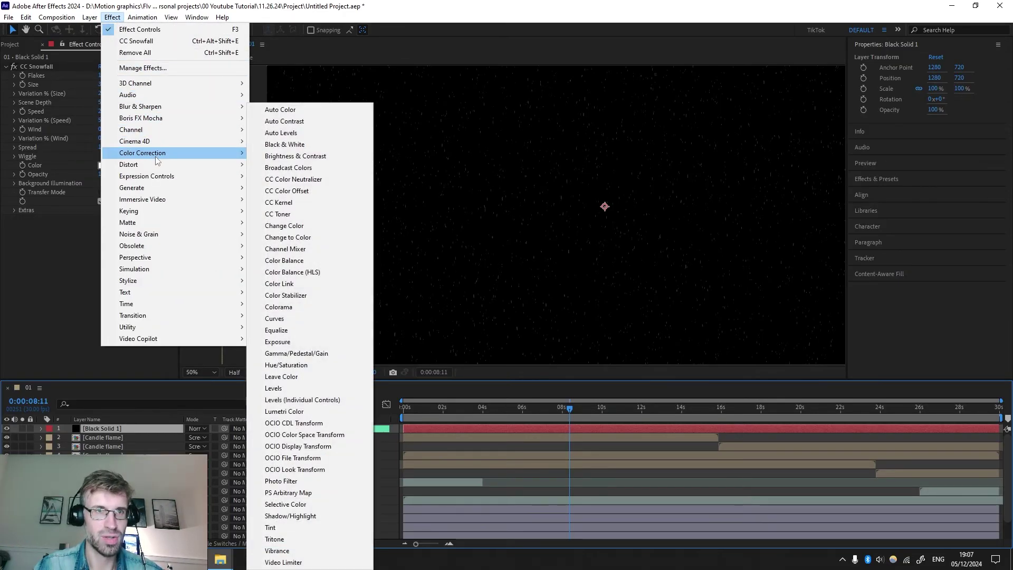
pyautogui.click(296, 318)
pyautogui.moveTo(144, 216); pyautogui.dragTo(87, 179)
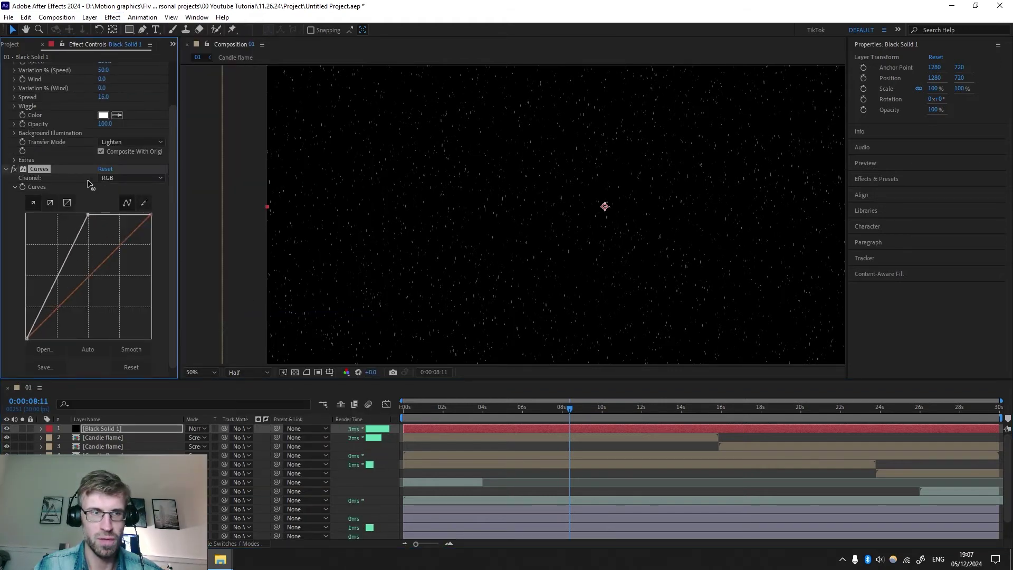
pyautogui.click(570, 408)
pyautogui.press('space')
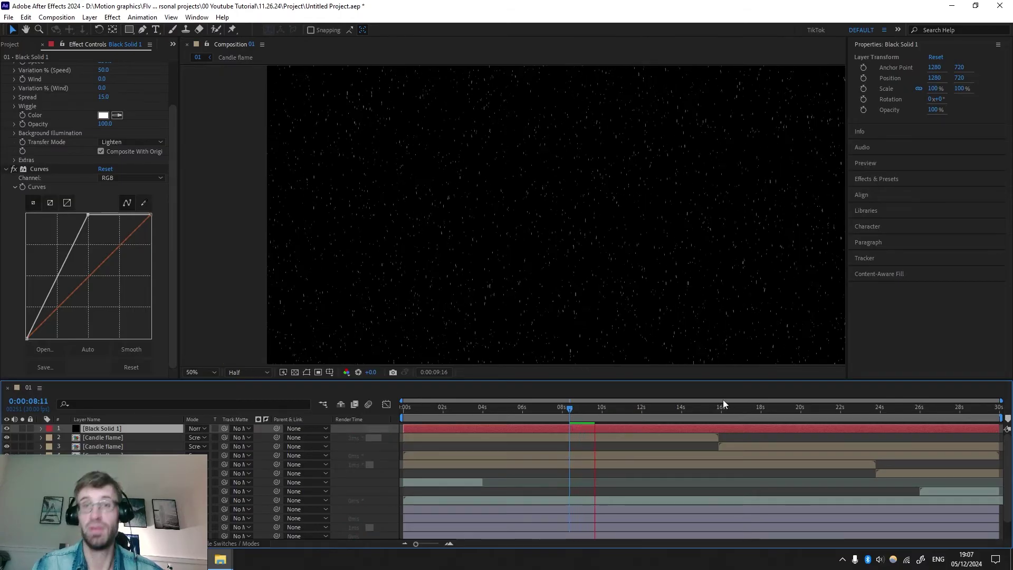
# Return to the composition start, set the snowfall's Wind to 245, and preview the slanted snow
pyautogui.click(477, 408)
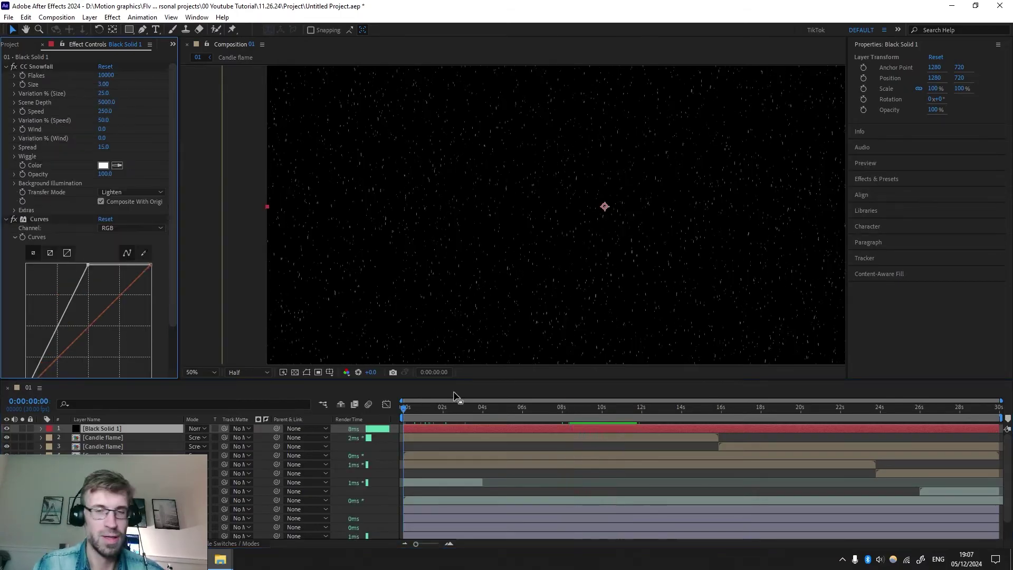
pyautogui.moveTo(459, 416); pyautogui.dragTo(391, 413)
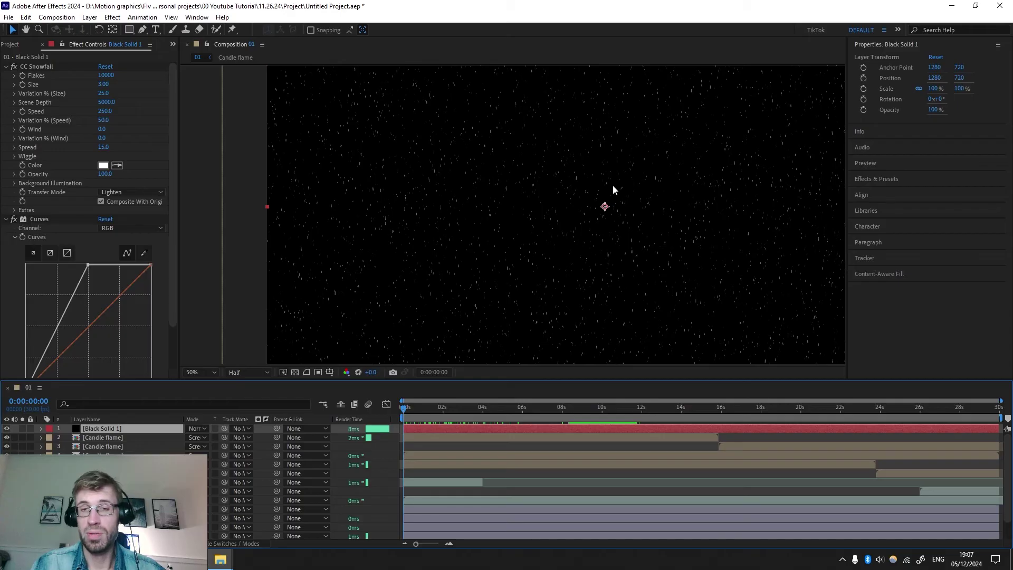
pyautogui.moveTo(103, 132); pyautogui.dragTo(115, 126)
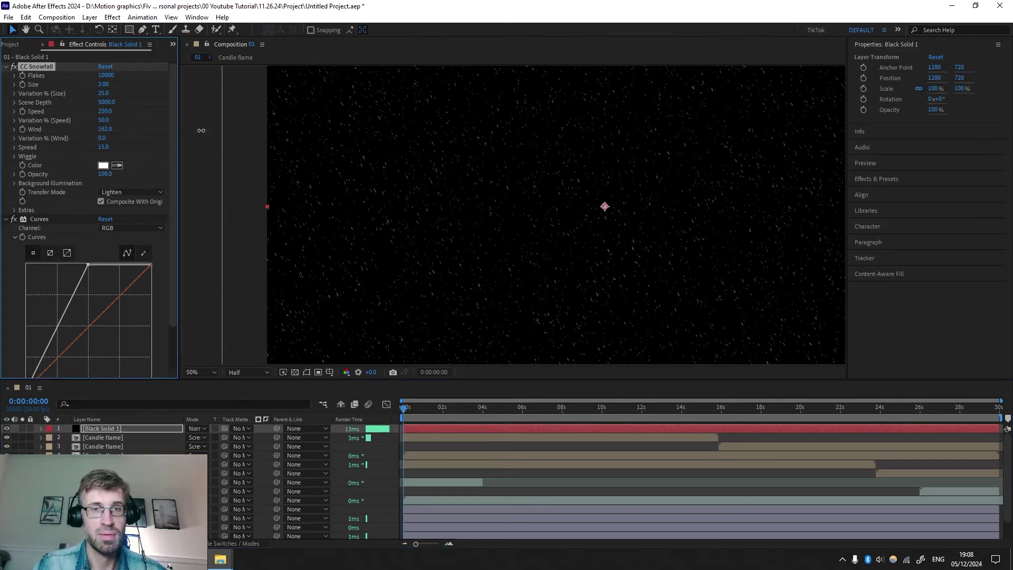
pyautogui.press('space')
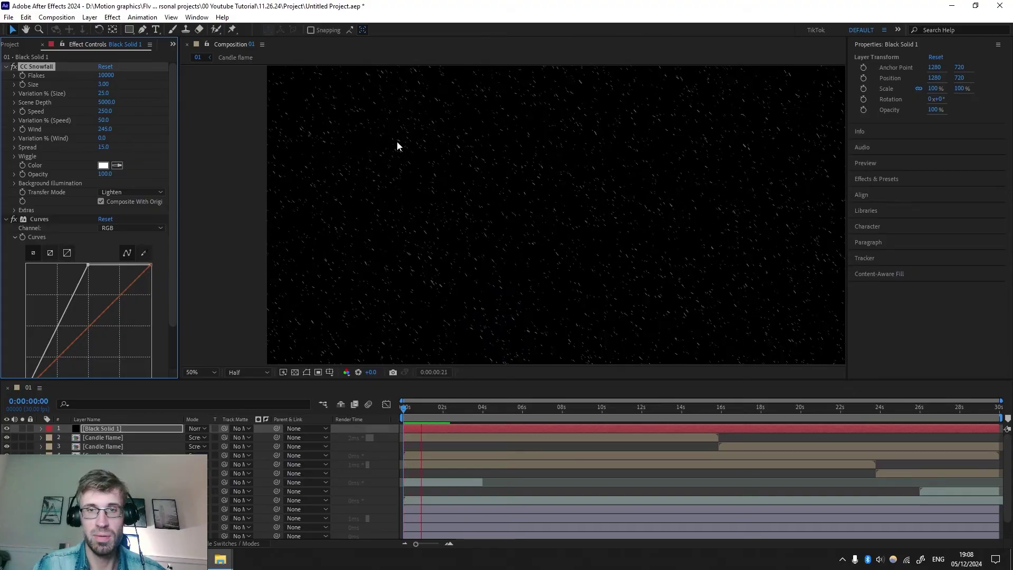
# Set the snowfall's Size to 5 and Scene Depth to 50000, then preview it
pyautogui.click(103, 84)
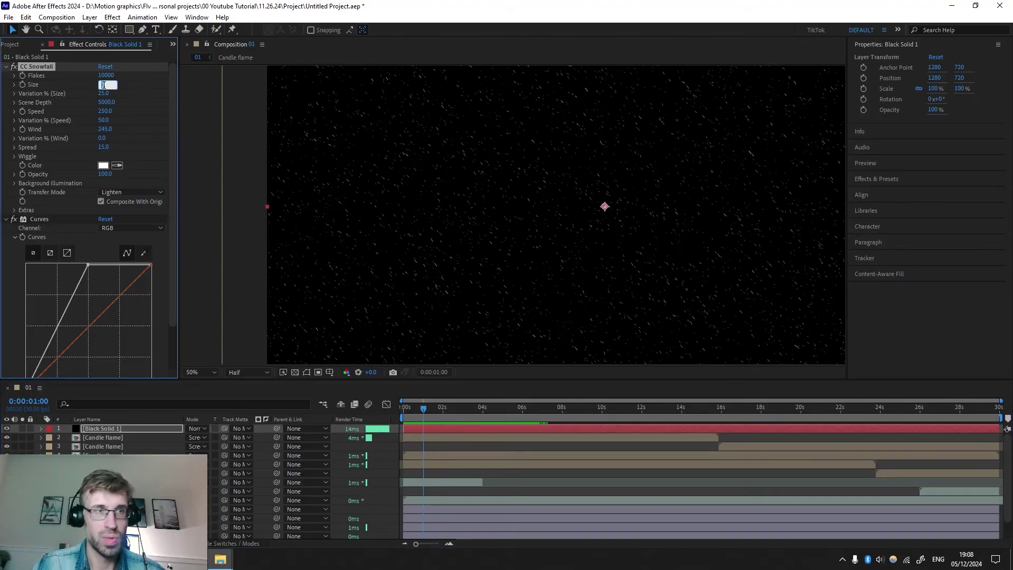
pyautogui.write('5')
pyautogui.press('Return')
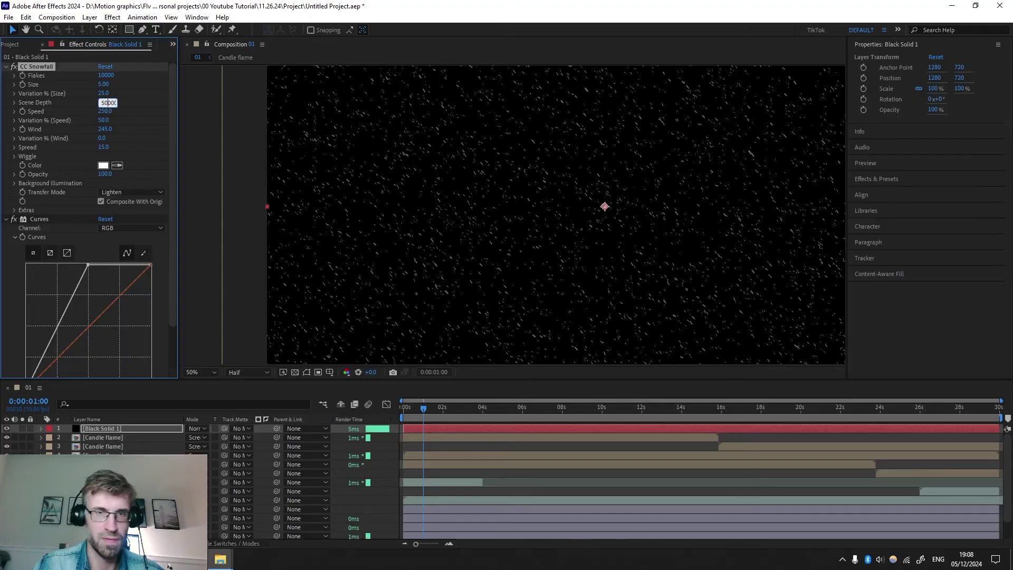
pyautogui.write('0')
pyautogui.press('Return')
pyautogui.press('space')
# Set the snowfall's Flakes to 100000 and preview the snow density
pyautogui.click(102, 77)
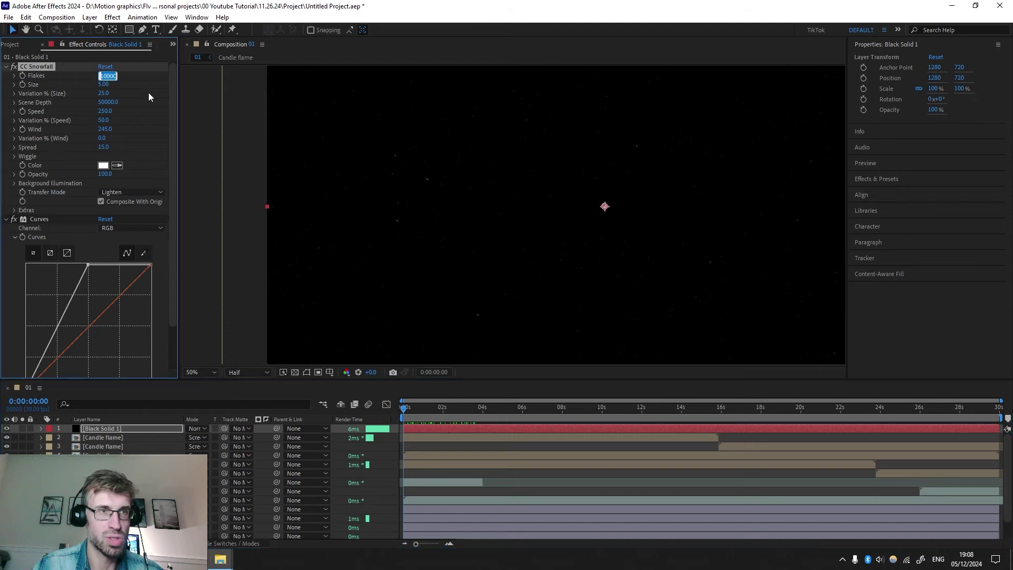
pyautogui.write('0')
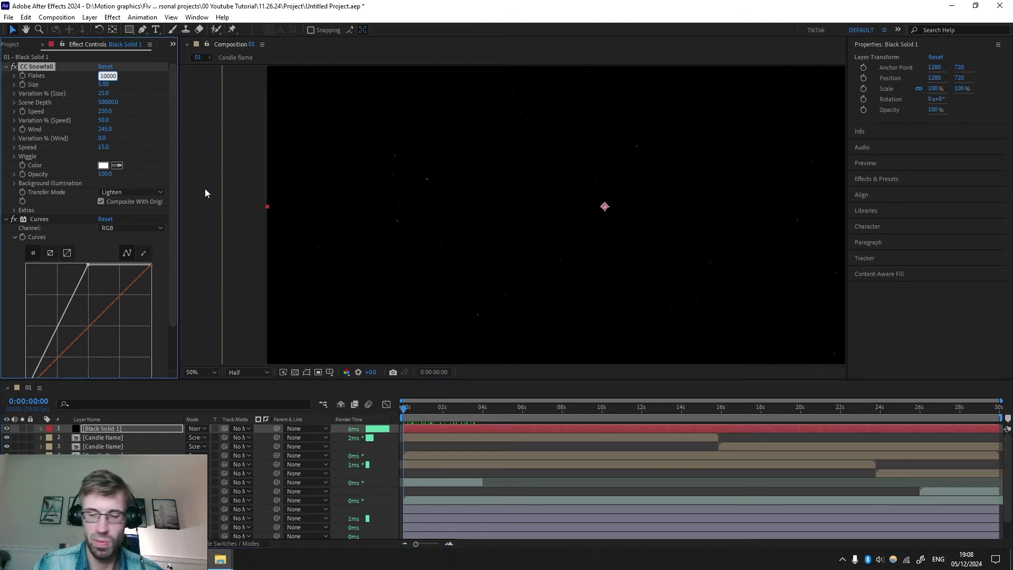
pyautogui.press('Return')
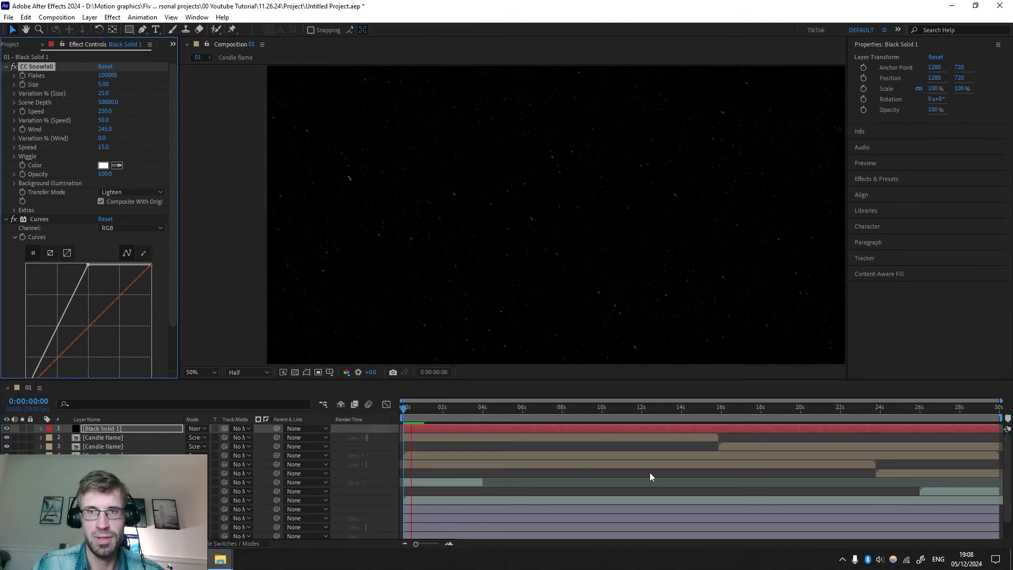
pyautogui.moveTo(451, 410); pyautogui.dragTo(445, 409)
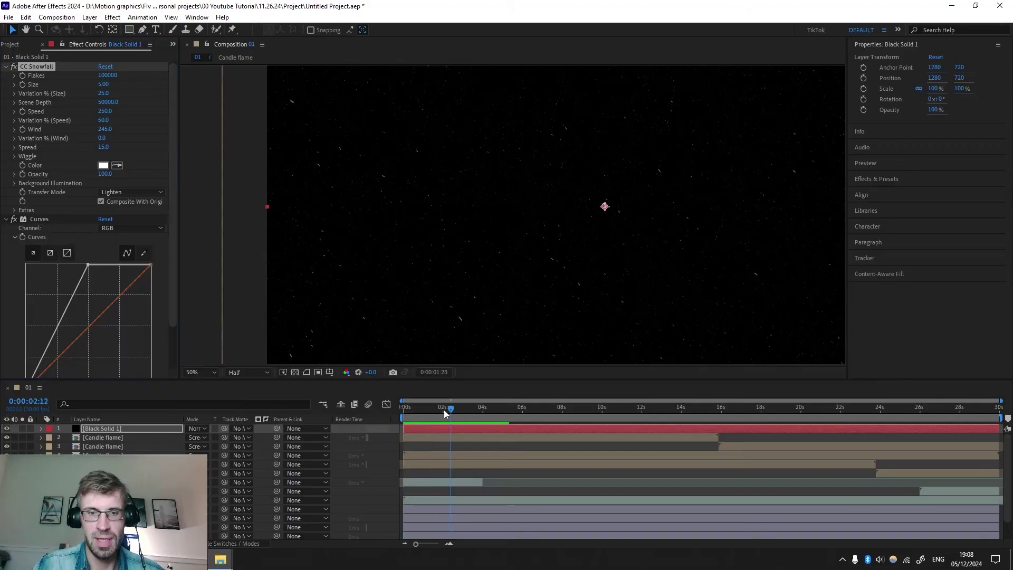
# Return to the composition start and set the snowfall's Flakes to 500000
pyautogui.press('Home')
pyautogui.click(104, 77)
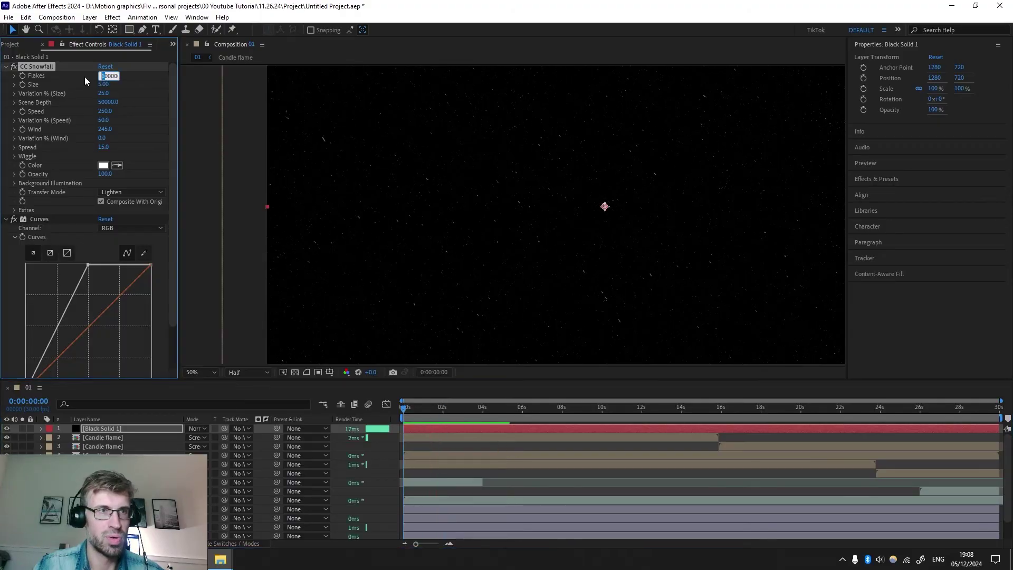
pyautogui.write('500000')
pyautogui.press('Return')
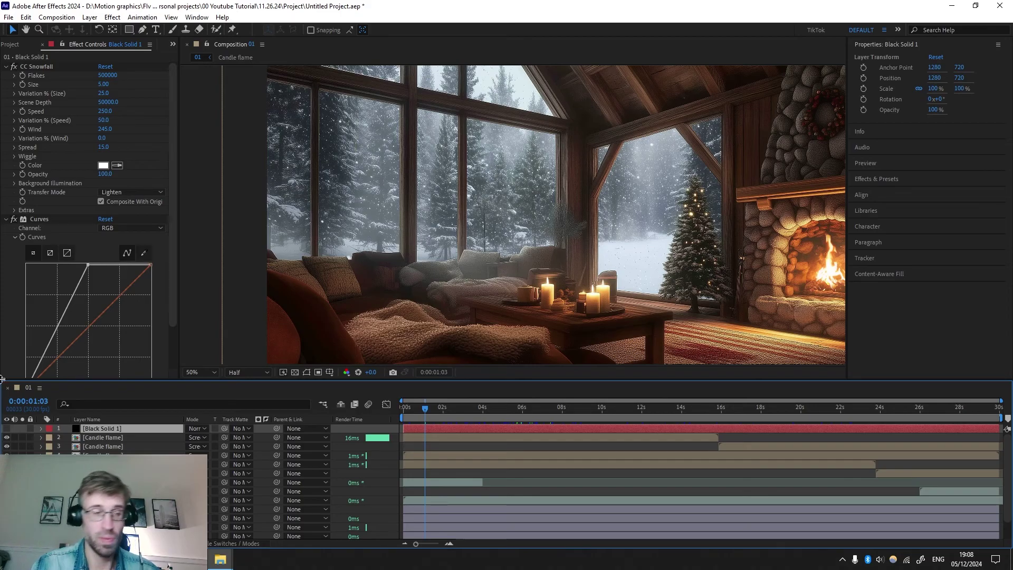
# Move the Windows layer to the top of the stack, above the black solid, and make the solid visible again
pyautogui.click(103, 509)
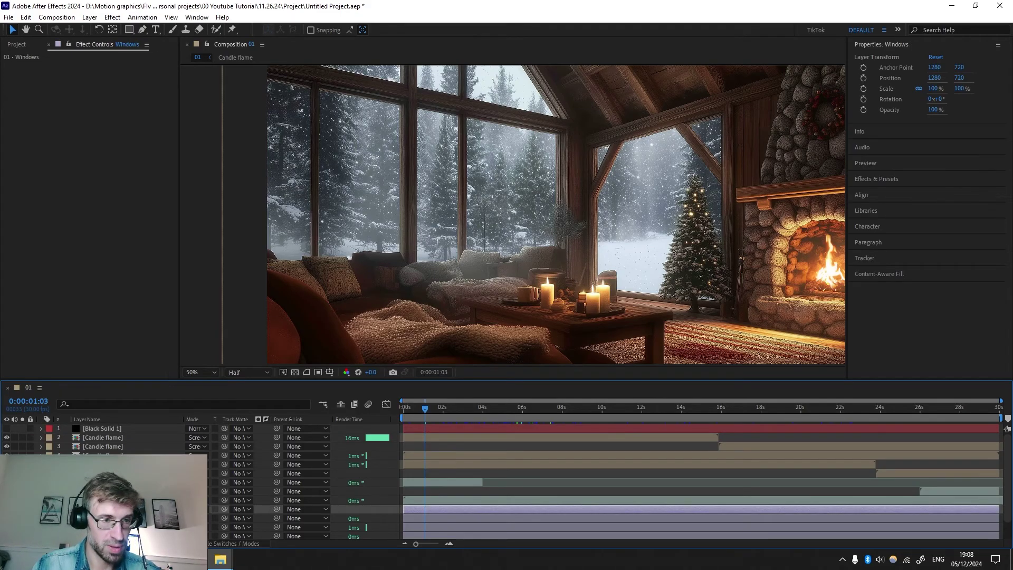
pyautogui.moveTo(103, 510); pyautogui.dragTo(121, 426)
pyautogui.click(103, 437)
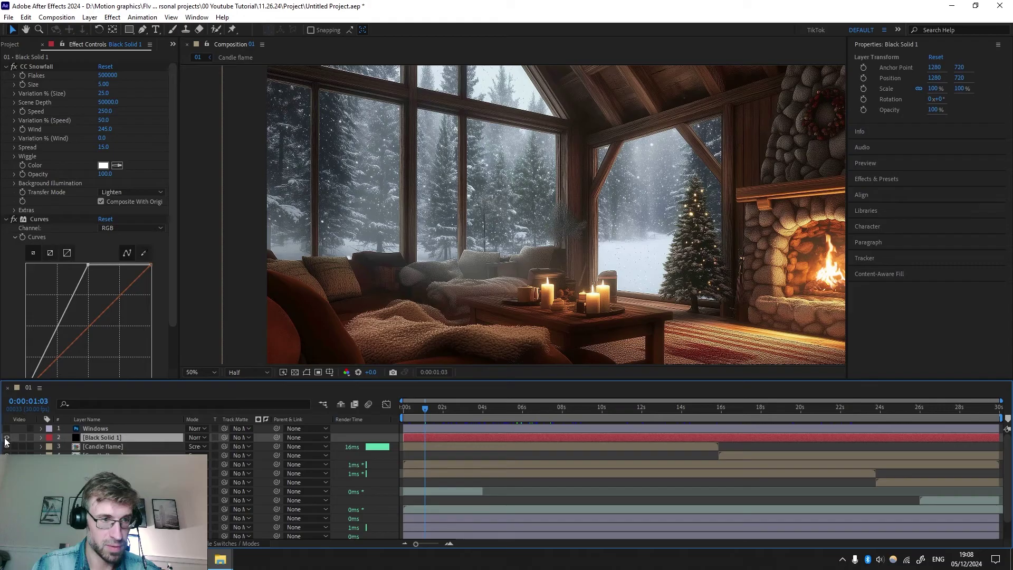
pyautogui.click(6, 437)
# Use the Windows layer as the black solid's track matte and preview the masked snow from the composition start
pyautogui.click(242, 438)
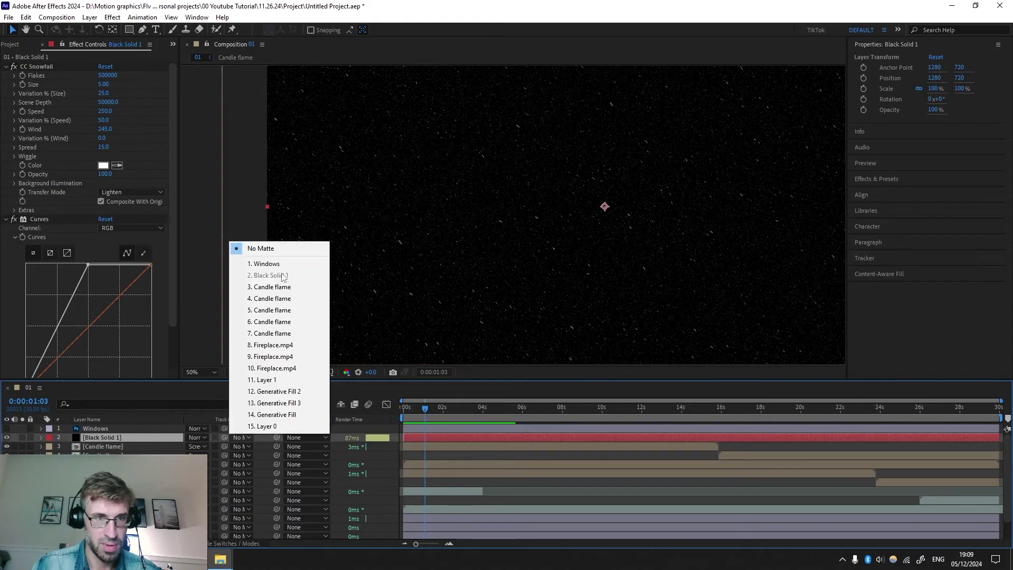
pyautogui.click(258, 265)
pyautogui.moveTo(485, 410); pyautogui.dragTo(392, 422)
pyautogui.press('space')
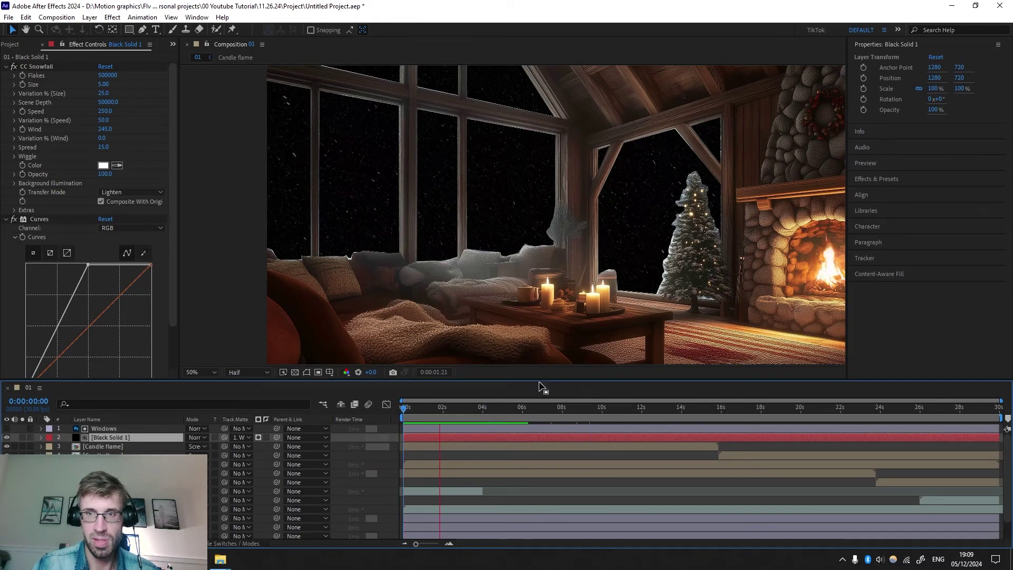
pyautogui.press('space')
# Set the snow solid's blending mode to Screen, pull its Curves white point inward to about a quarter of the range, and preview
pyautogui.click(199, 437)
pyautogui.click(237, 221)
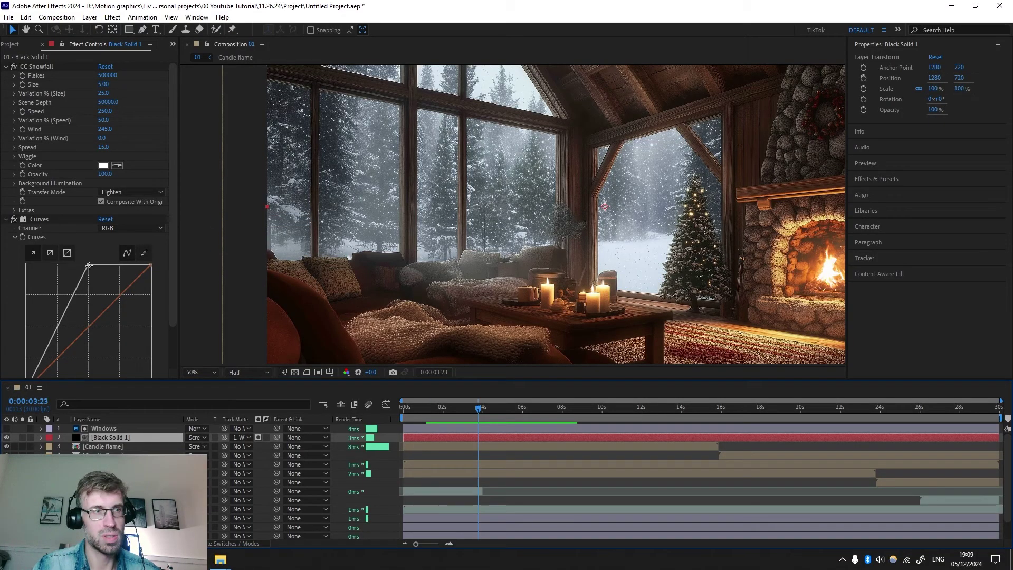
pyautogui.moveTo(89, 266); pyautogui.dragTo(61, 266)
pyautogui.press('space')
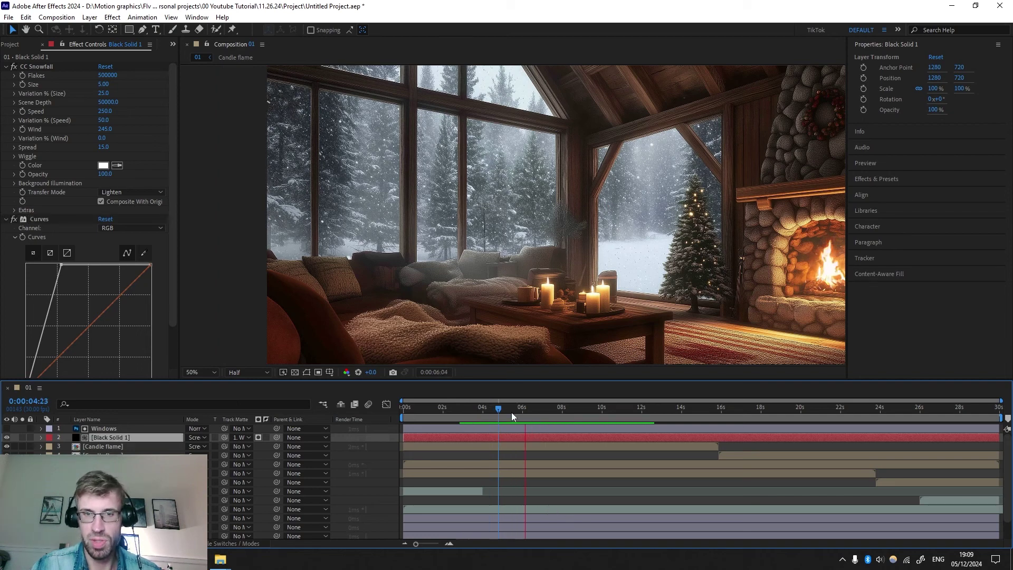
pyautogui.press('space')
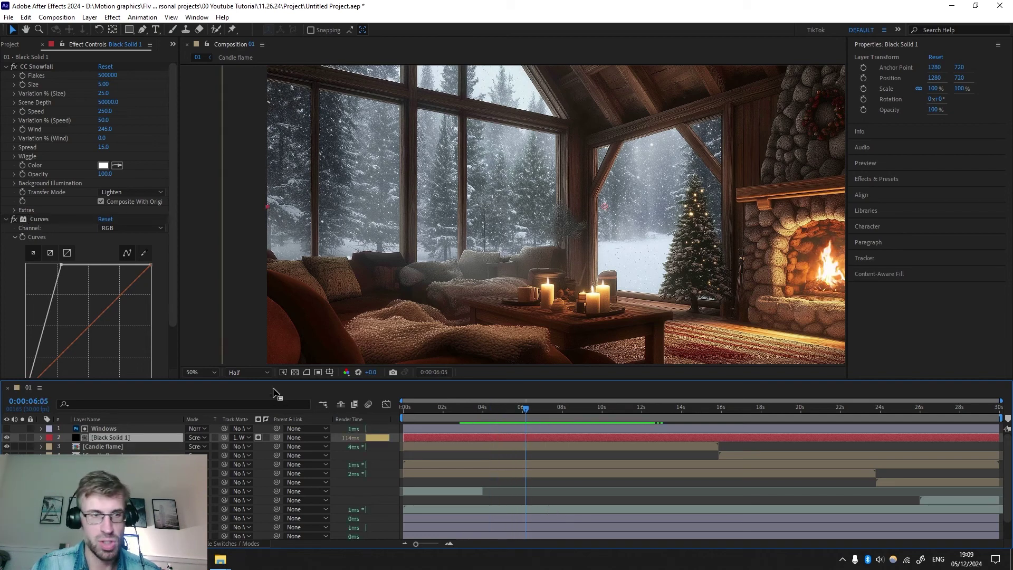
# Solo the snow solid and preview it across the loop point, starting at 0:00:29:14
pyautogui.click(22, 437)
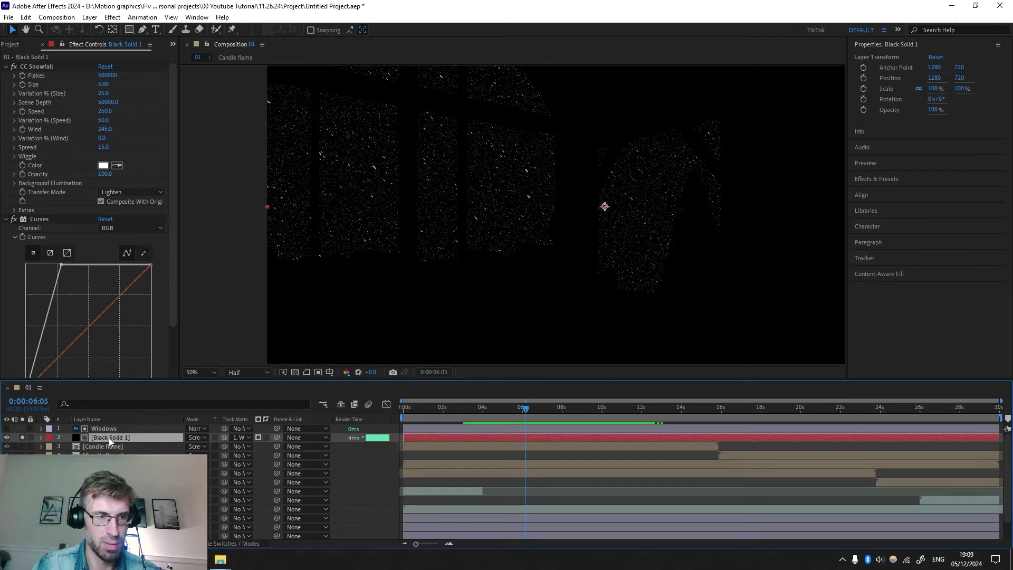
pyautogui.moveTo(528, 429); pyautogui.dragTo(986, 427)
pyautogui.press('space')
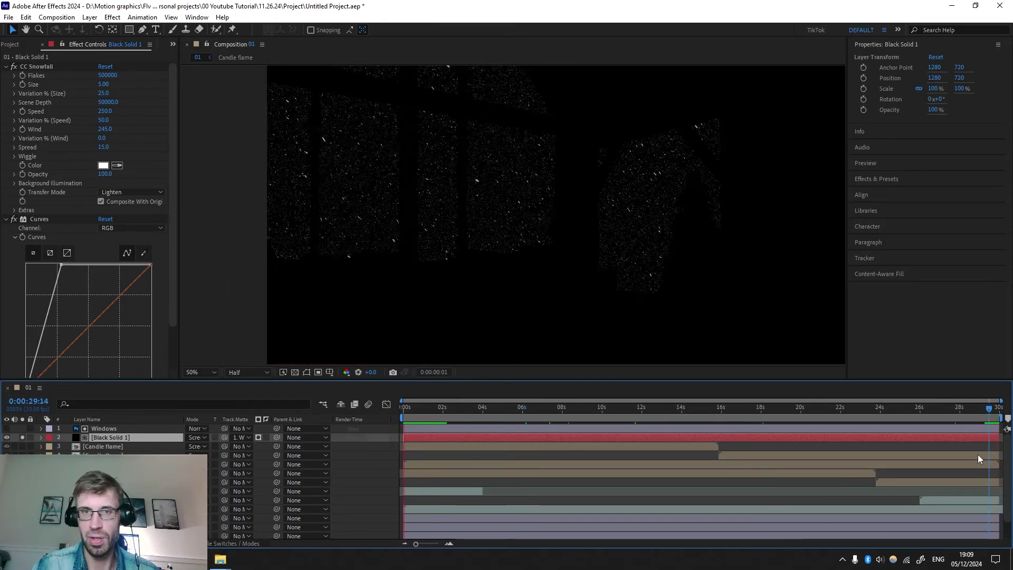
pyautogui.press('space')
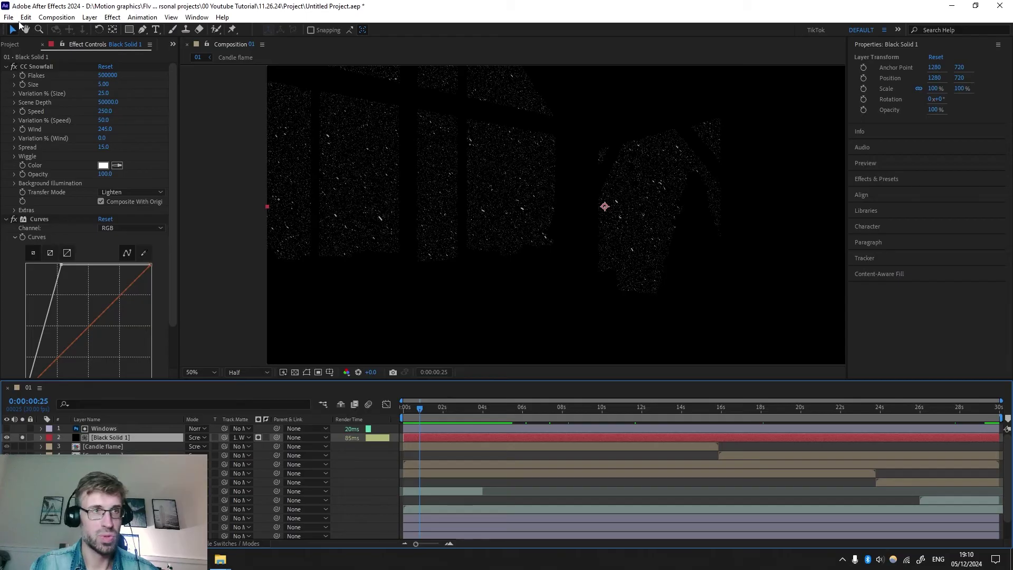
pyautogui.click(26, 18)
pyautogui.click(49, 164)
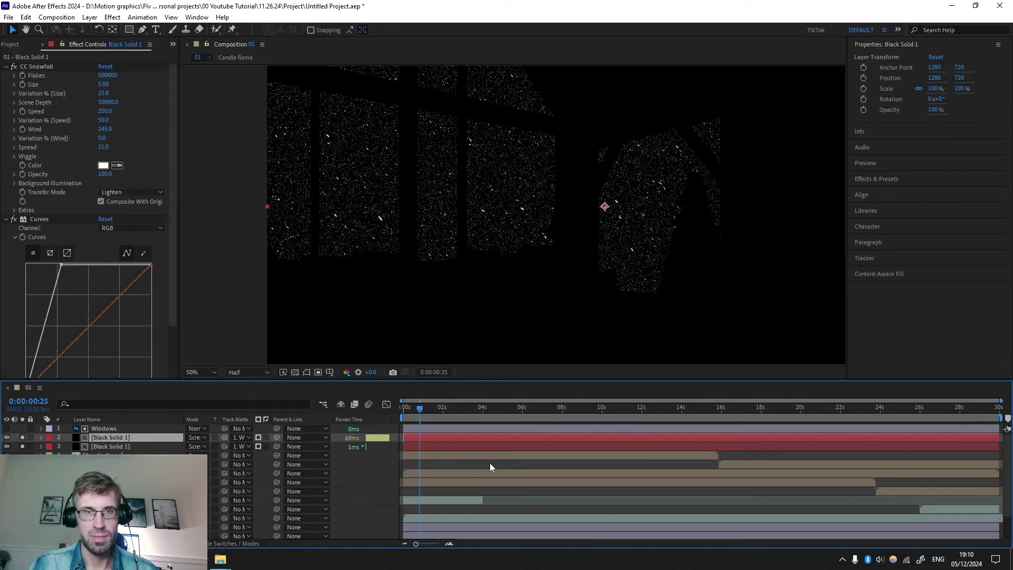
pyautogui.hotkey('ctrl', 'z')
# Duplicate the snow solid, split the copy at 8 seconds and delete its later part
pyautogui.click(490, 410)
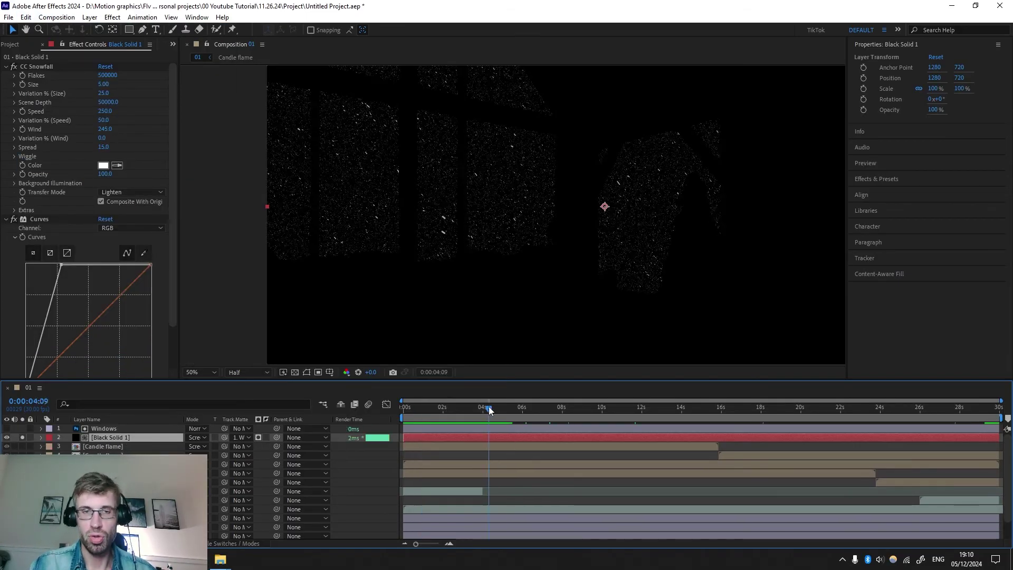
pyautogui.moveTo(490, 411); pyautogui.dragTo(525, 400)
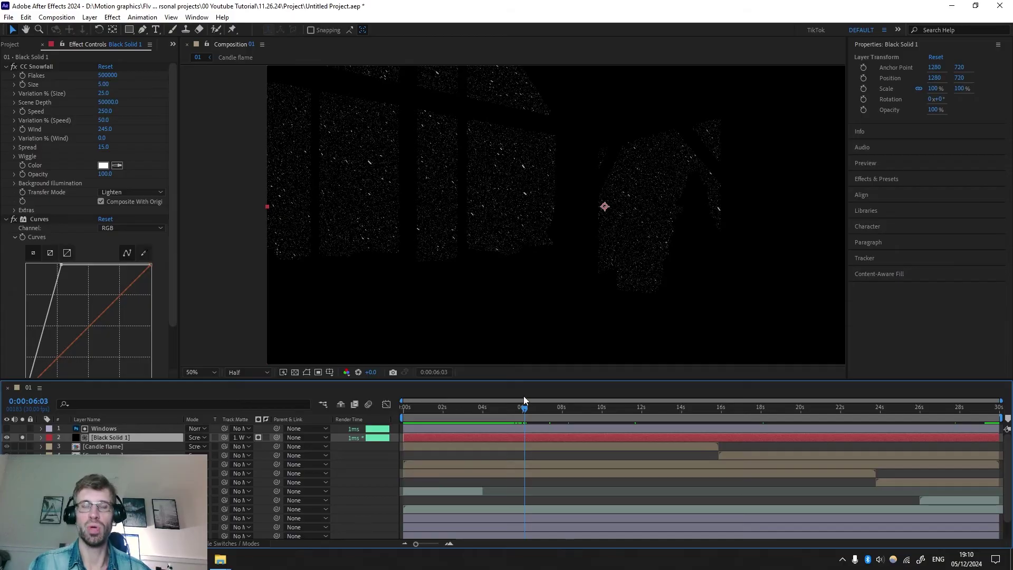
pyautogui.click(508, 417)
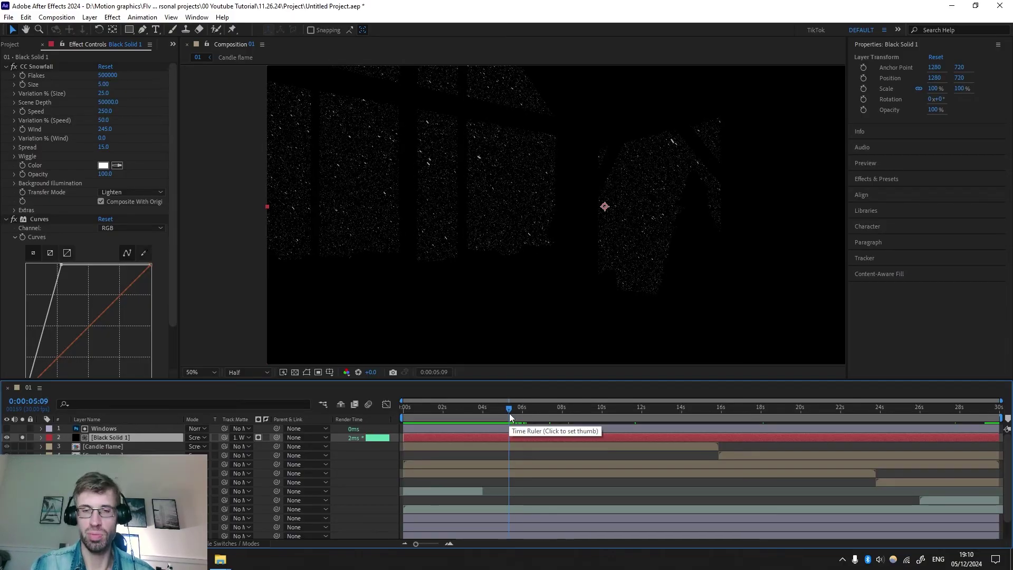
pyautogui.click(502, 416)
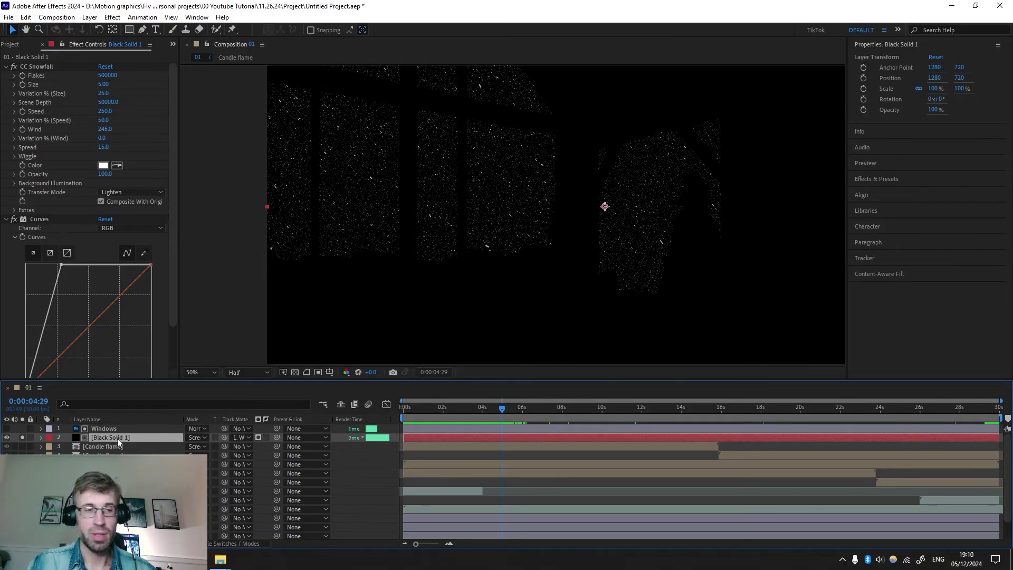
pyautogui.click(43, 66)
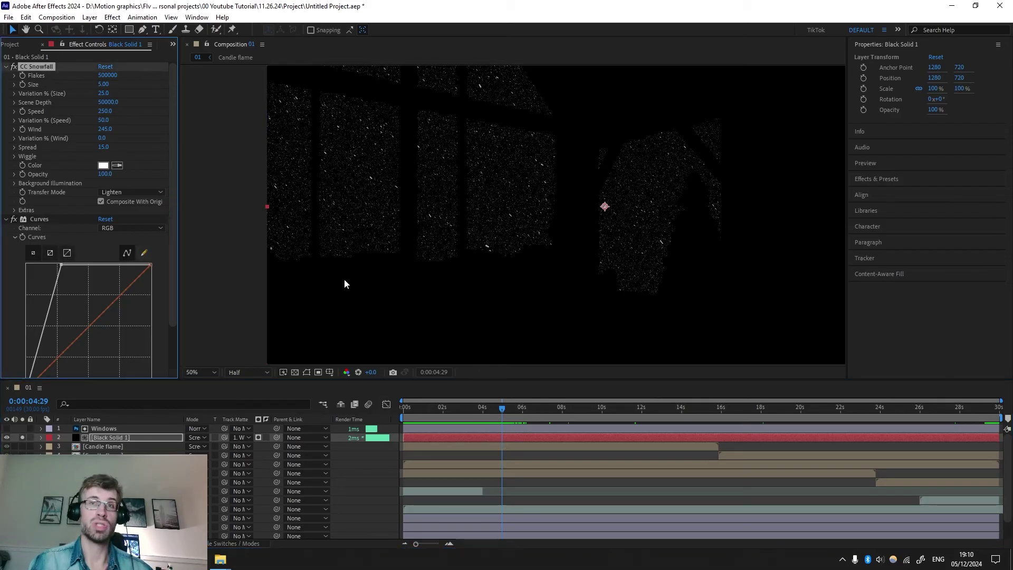
pyautogui.click(69, 166)
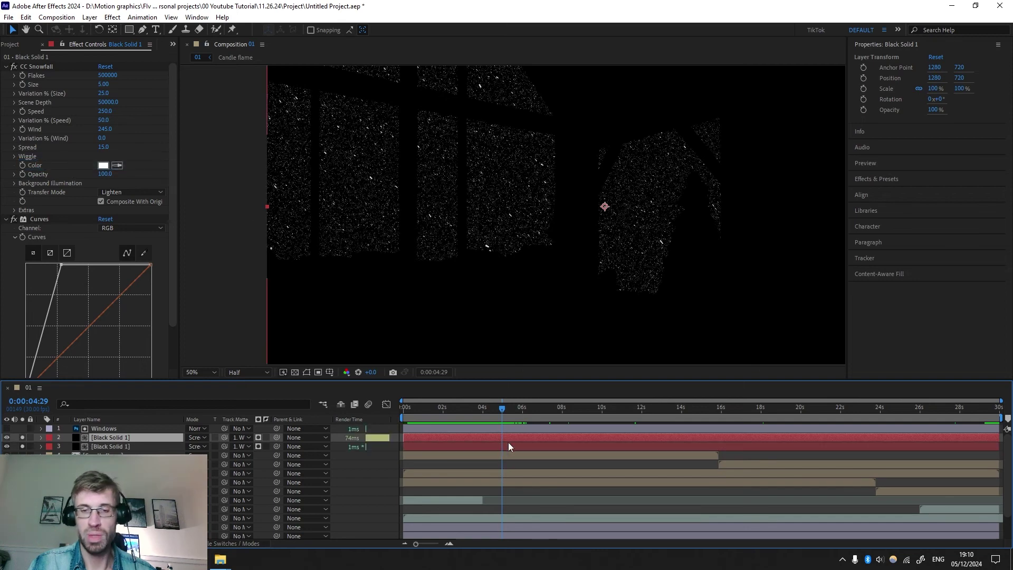
pyautogui.click(562, 411)
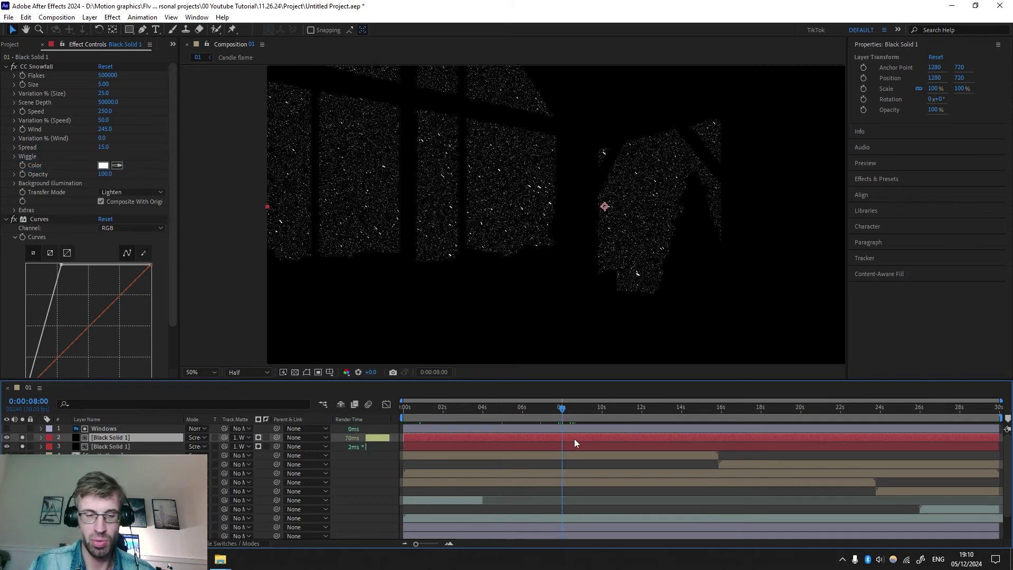
pyautogui.hotkey('ctrl', 'shift', 'd')
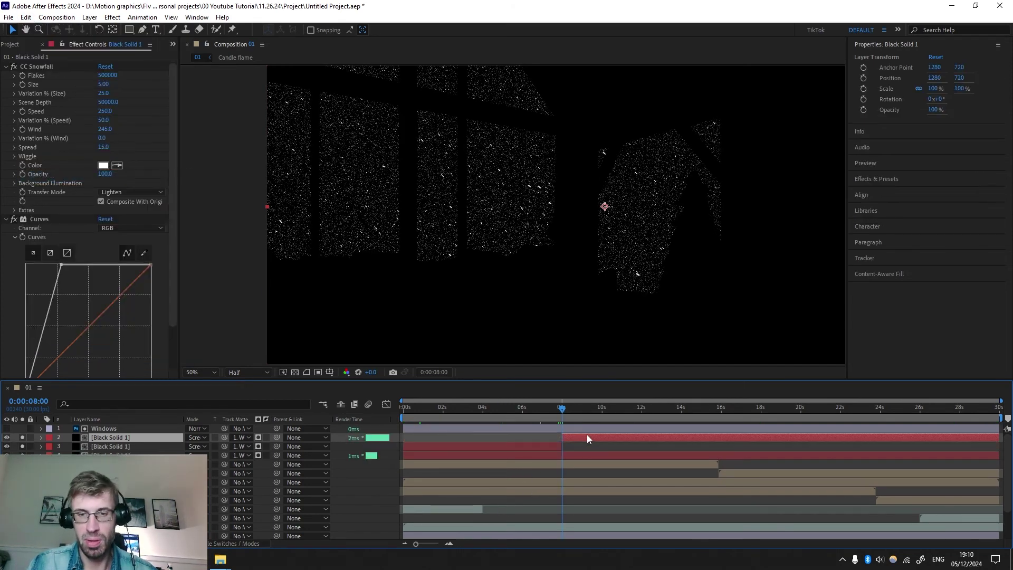
pyautogui.press('Delete')
# Split the trimmed snow copy at 0:00:03:29 and move its second piece to the end of the composition
pyautogui.click(482, 407)
pyautogui.click(493, 437)
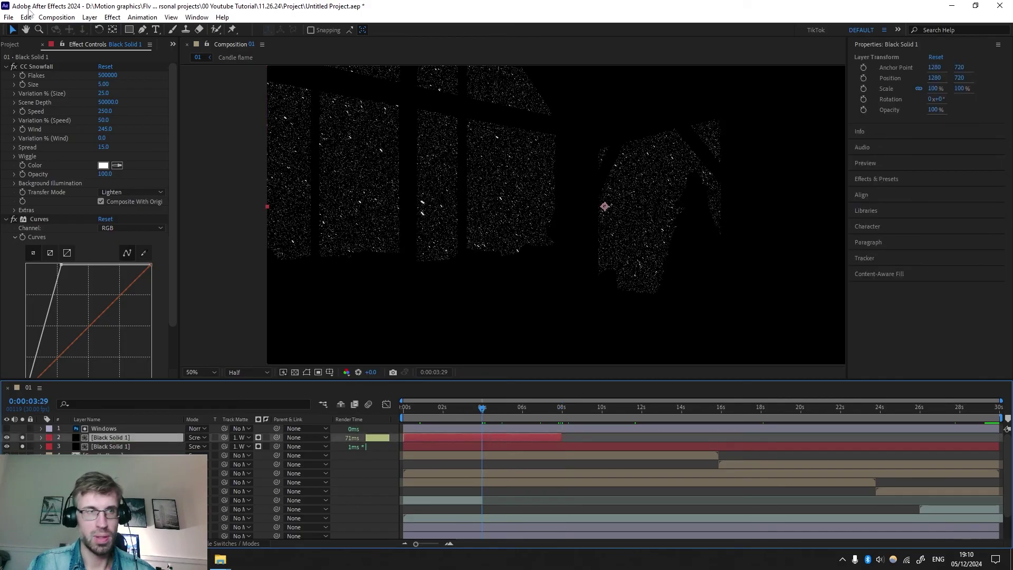
pyautogui.click(26, 17)
pyautogui.click(48, 175)
pyautogui.moveTo(501, 438); pyautogui.dragTo(930, 459)
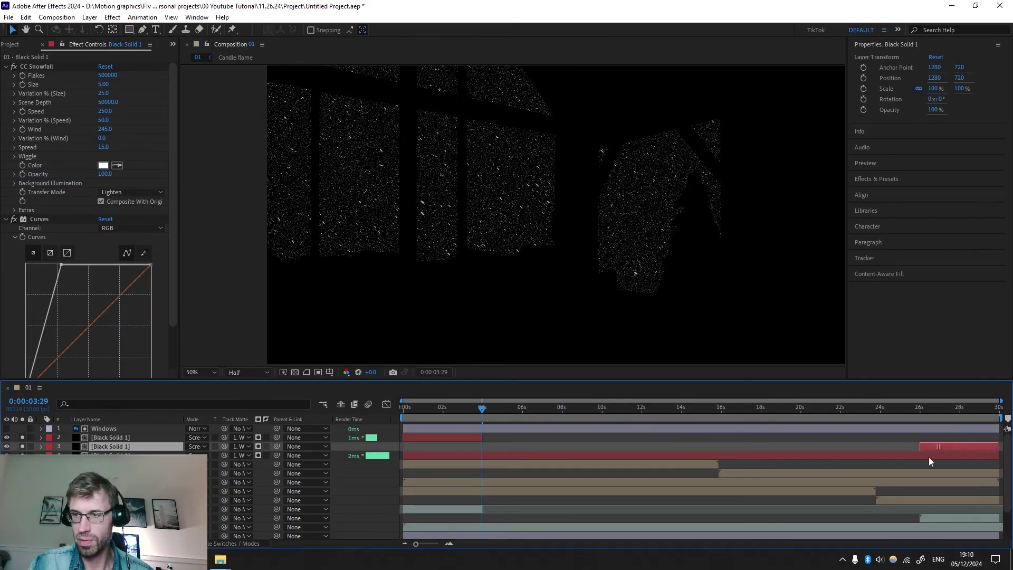
# At 0:00:01:03, start Opacity keyframes on the opening snow piece at 100 and on the full-length snow layer at 0
pyautogui.click(116, 456)
pyautogui.keyDown('shift'); pyautogui.click(117, 437); pyautogui.keyUp('shift')
pyautogui.press('t')
pyautogui.moveTo(482, 408); pyautogui.dragTo(425, 408)
pyautogui.click(251, 467)
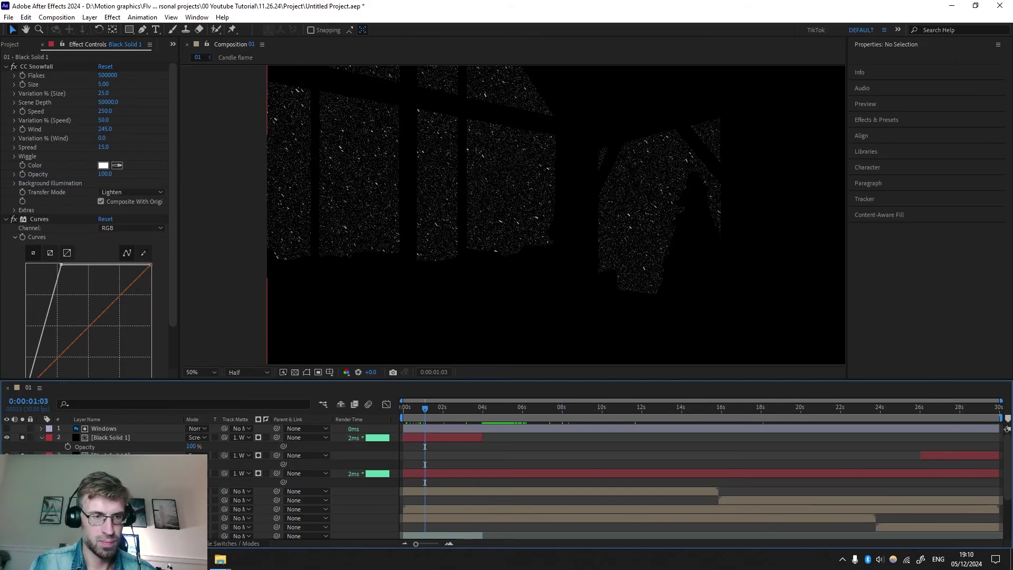
pyautogui.write('0')
pyautogui.click(68, 483)
pyautogui.click(68, 447)
# At 0:00:03:10, set Opacity to 0 on the opening snow piece and 100 on the full-length snow layer
pyautogui.click(470, 408)
pyautogui.click(190, 447)
pyautogui.write('0')
pyautogui.click(191, 483)
pyautogui.write('100')
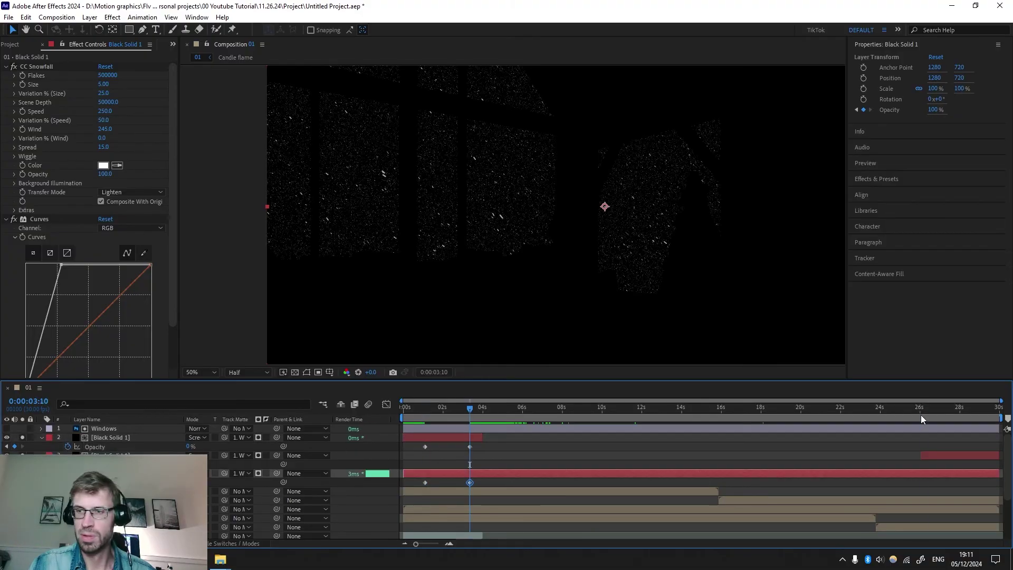
# Shortly after 26 seconds, add Opacity keyframes to the closing snow piece and the full-length snow layer
pyautogui.click(927, 408)
pyautogui.click(68, 464)
pyautogui.click(15, 482)
# At 0:00:29:12, set Opacity to 0 on the full-length snow layer and 100 on the closing snow piece
pyautogui.click(987, 408)
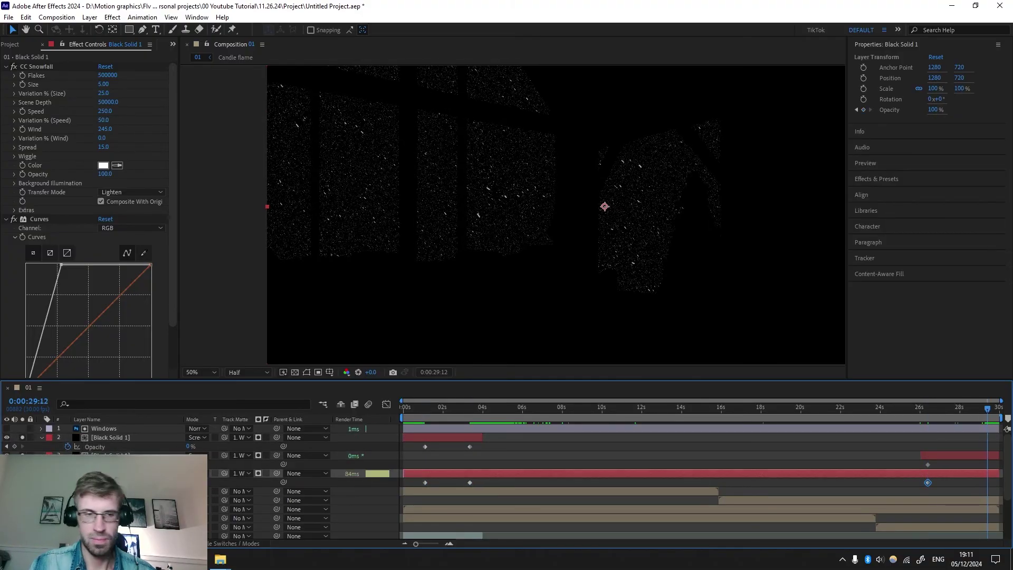
pyautogui.click(191, 483)
pyautogui.write('0')
pyautogui.press('Return')
pyautogui.click(190, 464)
pyautogui.write('100')
pyautogui.press('Return')
# Shorten and stagger the snow layers' Opacity fades at both ends, placing the opening piece's fade at about 2 to 3.7 seconds
pyautogui.moveTo(998, 465); pyautogui.dragTo(964, 465)
pyautogui.moveTo(973, 479)
pyautogui.mouseDown()
pyautogui.moveTo(922, 487)
pyautogui.moveTo(978, 483)
pyautogui.mouseUp()
pyautogui.moveTo(487, 444); pyautogui.dragTo(463, 486)
pyautogui.moveTo(470, 447); pyautogui.dragTo(458, 447)
pyautogui.moveTo(467, 488); pyautogui.dragTo(418, 478)
pyautogui.moveTo(418, 444); pyautogui.dragTo(466, 451)
pyautogui.moveTo(458, 448); pyautogui.dragTo(476, 449)
# Preview the soloed snow layers across the loop point, starting at 0:00:26:06
pyautogui.click(924, 408)
pyautogui.press('space')
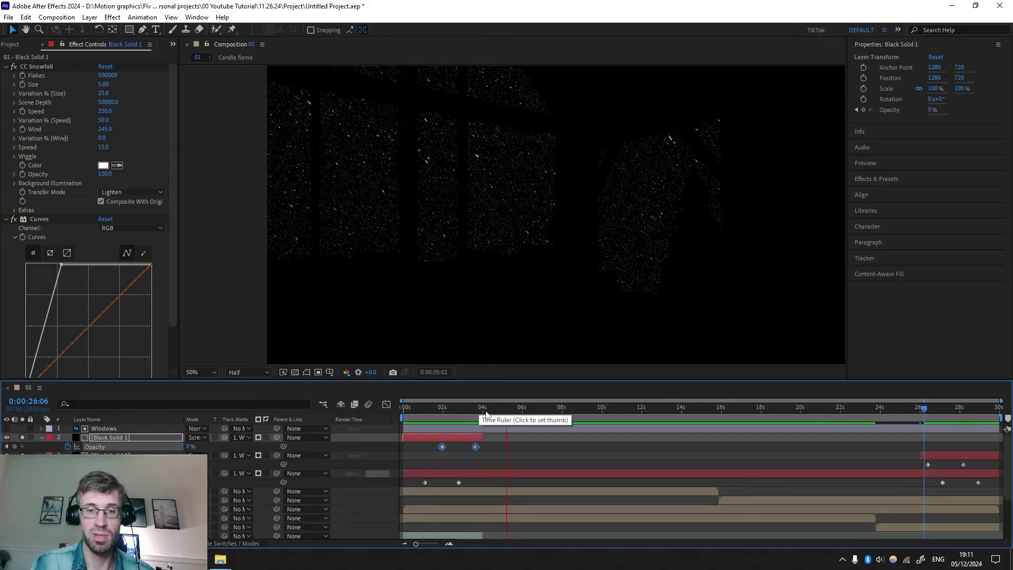
pyautogui.moveTo(486, 411); pyautogui.dragTo(453, 416)
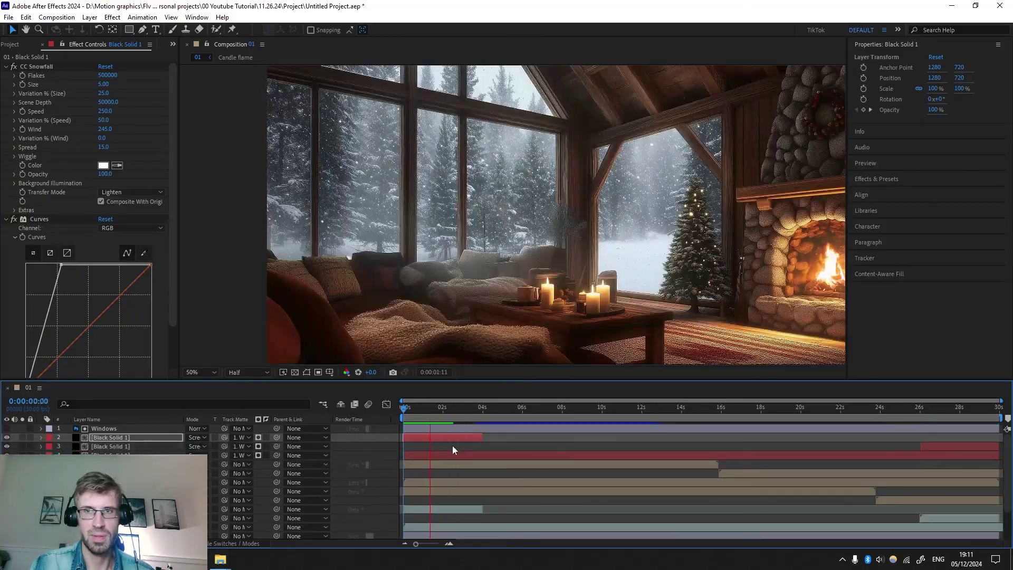
# Preview the opening snow crossfade within the full cabin scene, replaying it from 0:00:02:00
pyautogui.press('space')
pyautogui.moveTo(469, 412); pyautogui.dragTo(448, 419)
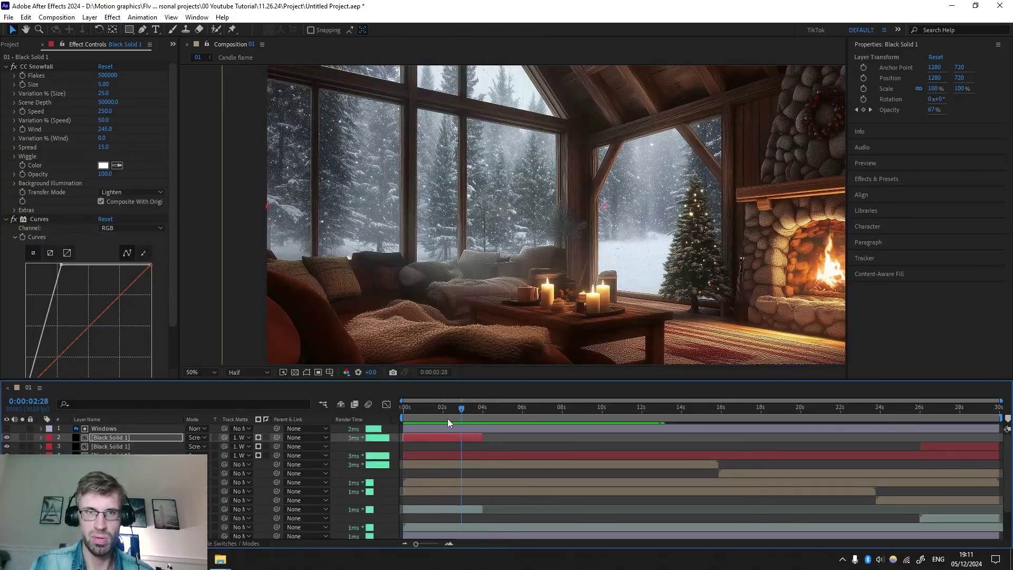
pyautogui.moveTo(448, 419); pyautogui.dragTo(443, 418)
pyautogui.press('space')
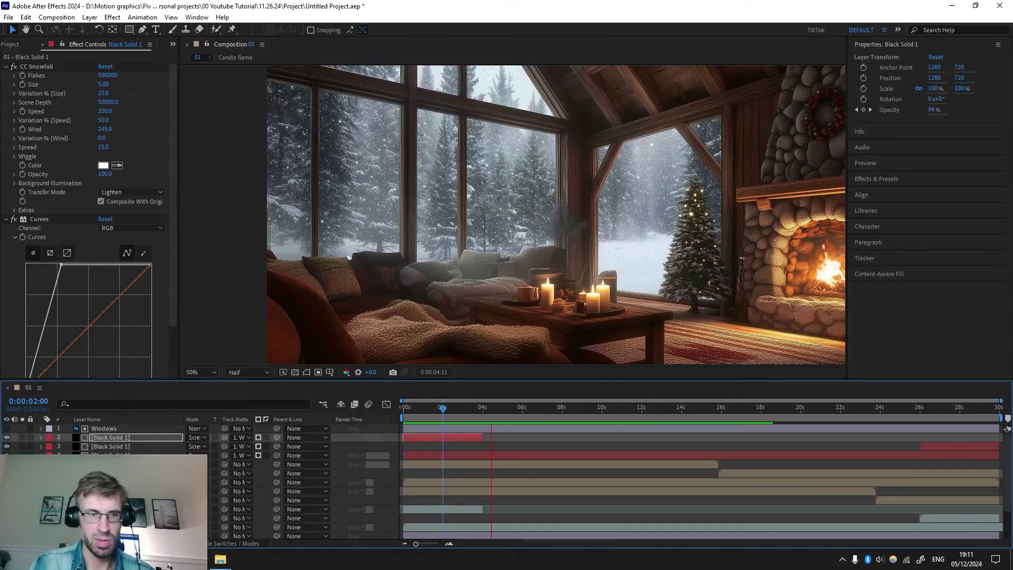
pyautogui.press('space')
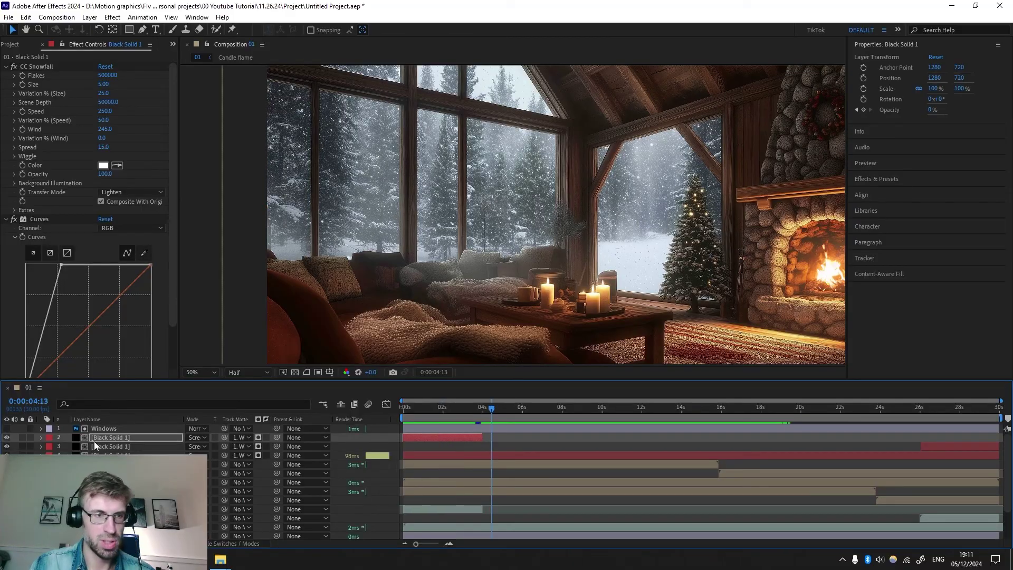
# Pre-compose the three snow layers into a composition named Snowfall and set its blending mode to Screen
pyautogui.keyDown('shift'); pyautogui.click(119, 455); pyautogui.keyUp('shift')
pyautogui.rightClick(118, 456)
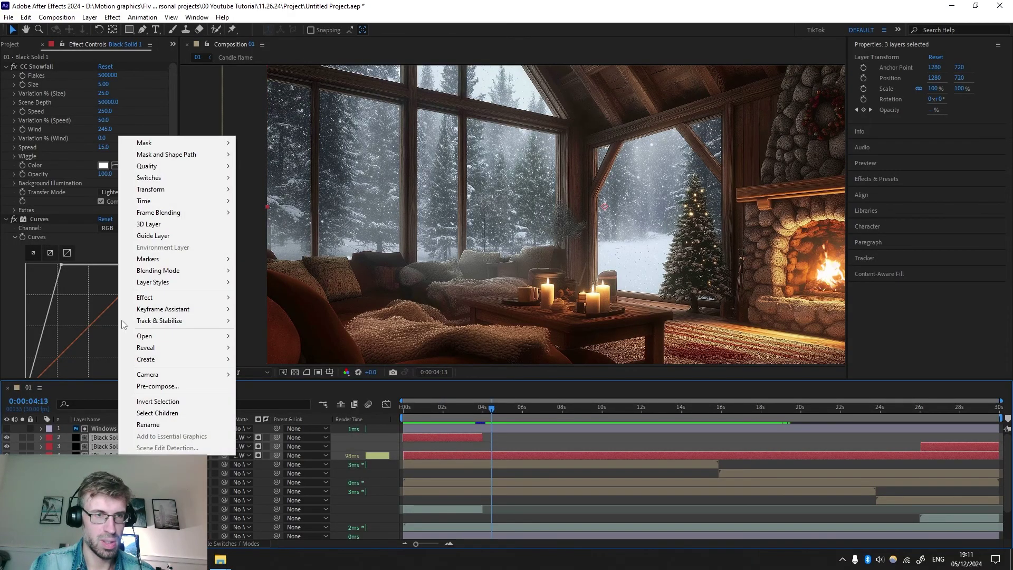
pyautogui.click(157, 387)
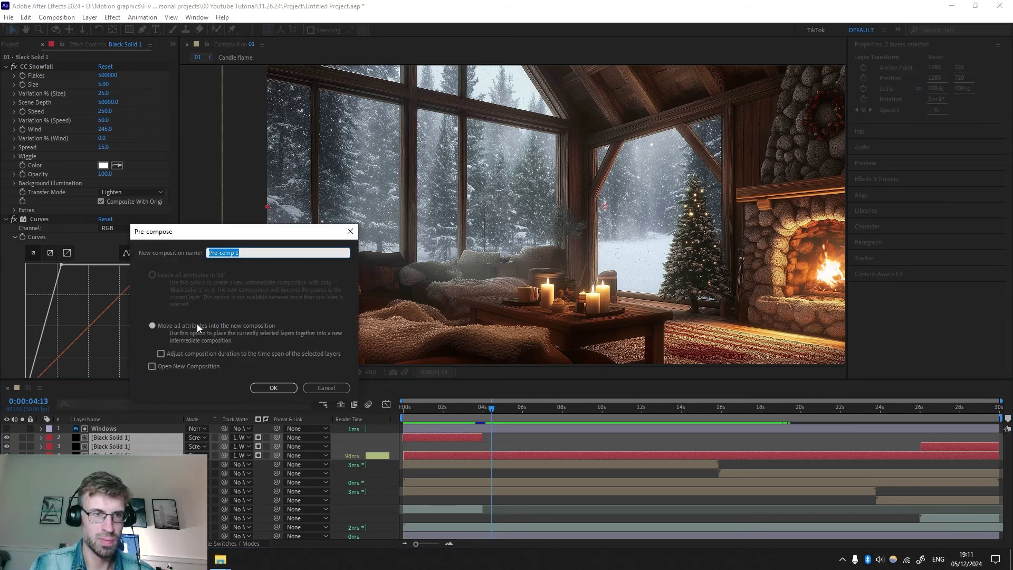
pyautogui.write('Snowfall')
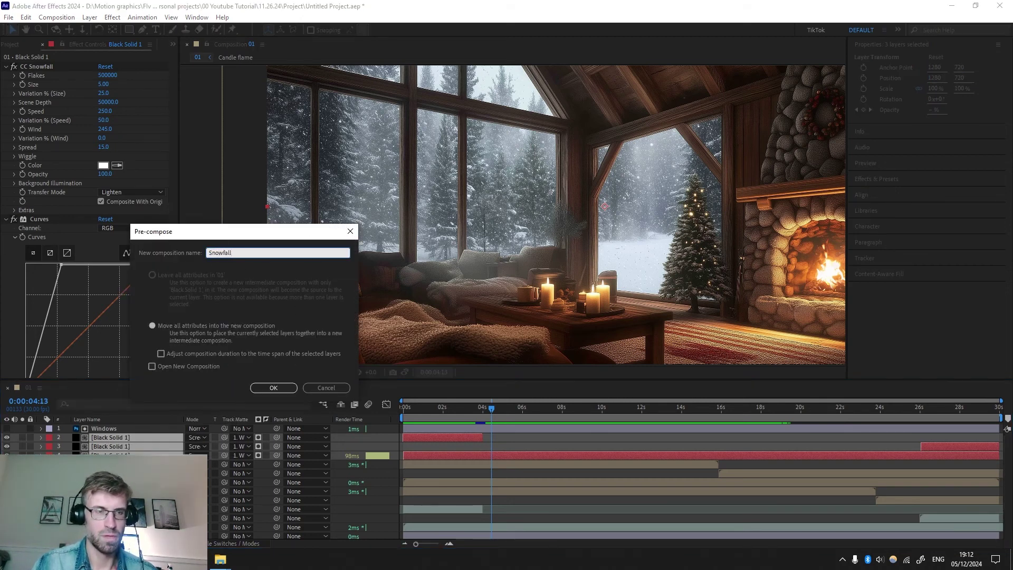
pyautogui.click(271, 388)
pyautogui.click(193, 437)
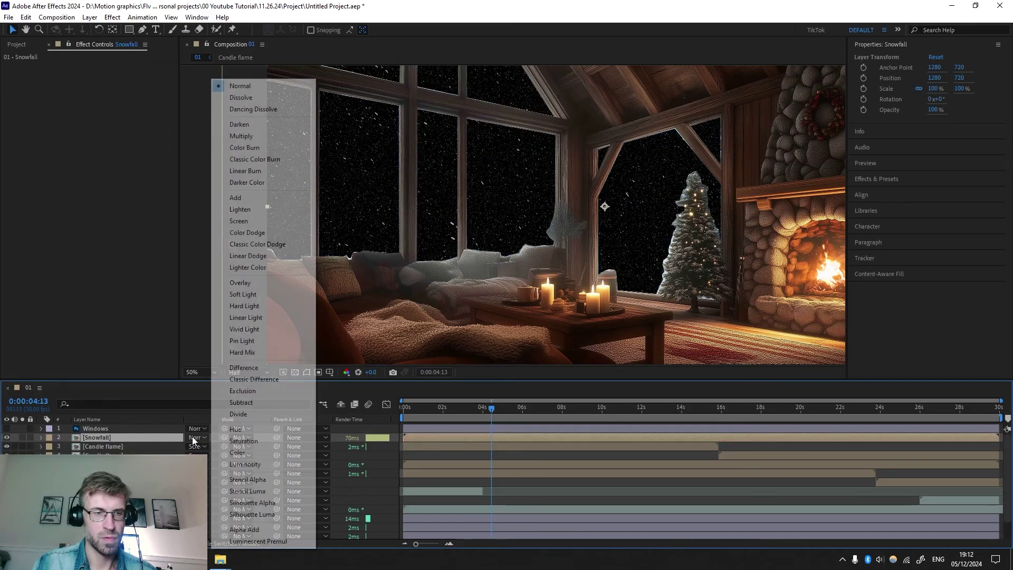
pyautogui.click(292, 221)
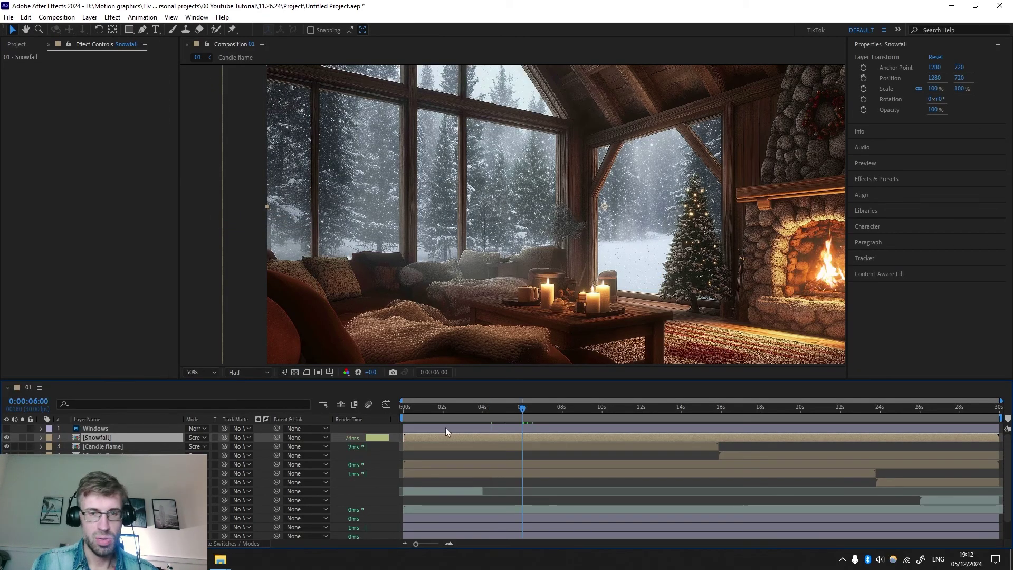
# Duplicate the Snowfall layer, split the copy at 0:00:06:17, and swap its pieces so the later part opens the timeline
pyautogui.hotkey('ctrl', 'd')
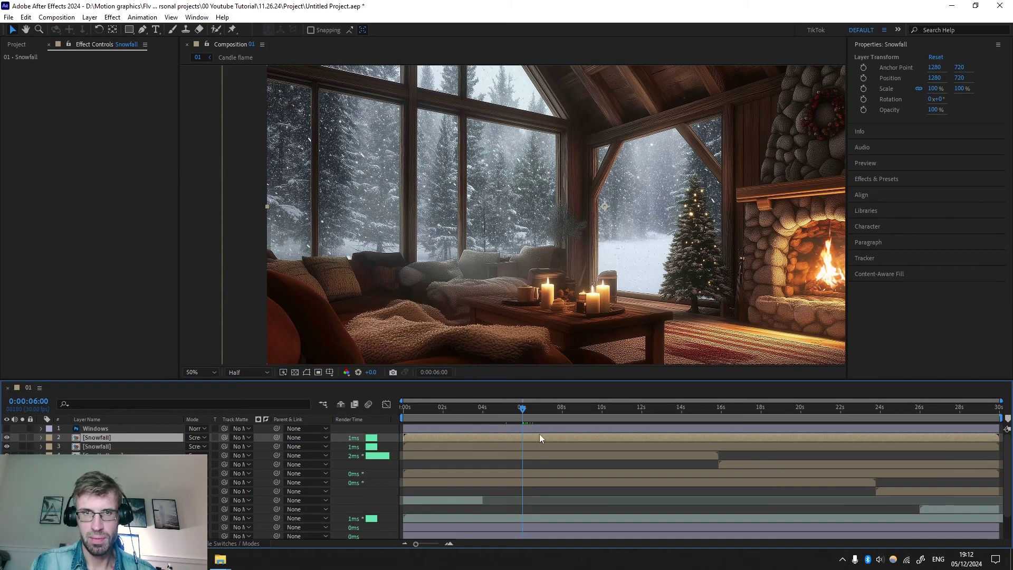
pyautogui.moveTo(543, 409); pyautogui.dragTo(535, 411)
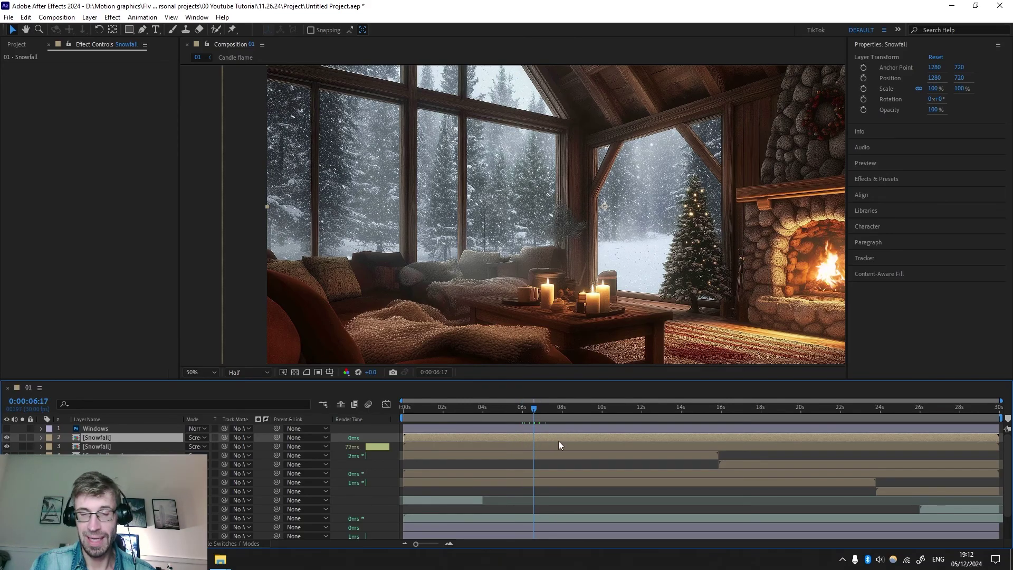
pyautogui.click(25, 17)
pyautogui.click(64, 177)
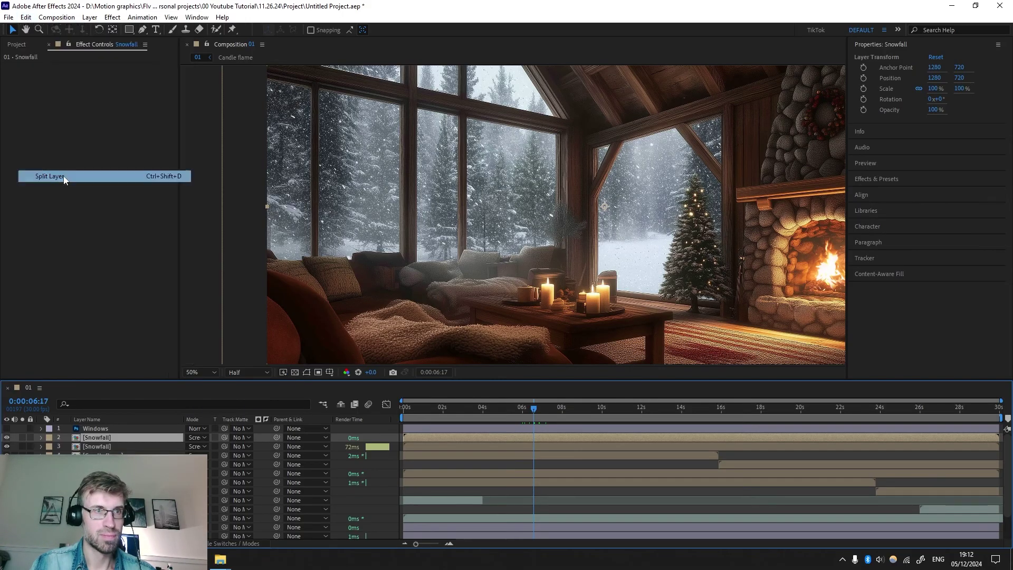
pyautogui.moveTo(553, 438); pyautogui.dragTo(415, 440)
pyautogui.moveTo(517, 447); pyautogui.dragTo(984, 426)
# Duplicate the full-length Snowfall layer again, split the copy at about 15.7 seconds, and swap the order of its two pieces
pyautogui.moveTo(555, 408); pyautogui.dragTo(590, 408)
pyautogui.click(614, 457)
pyautogui.hotkey('ctrl', 'd')
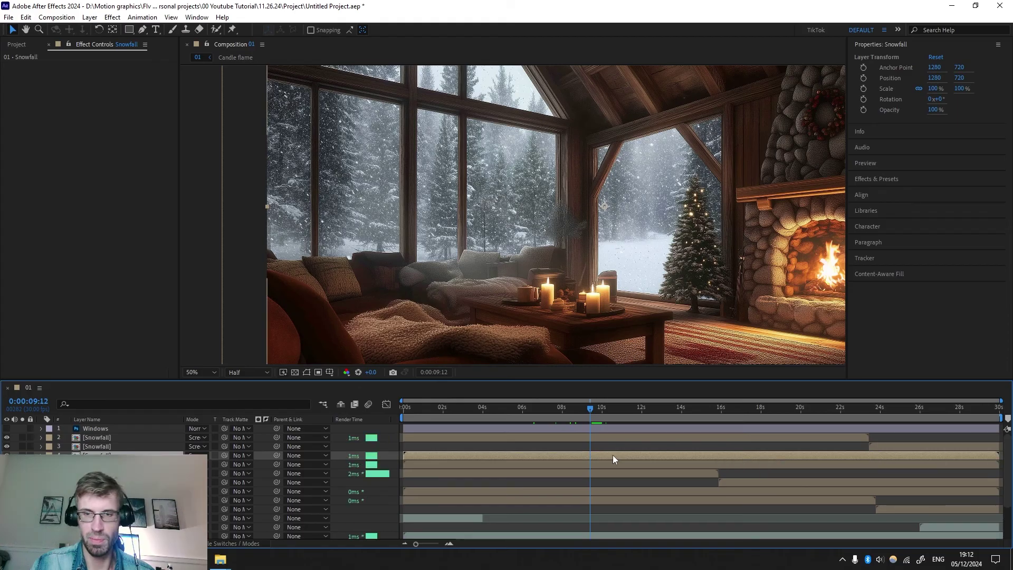
pyautogui.click(715, 411)
pyautogui.hotkey('ctrl', 'shift', 'd')
pyautogui.moveTo(739, 456); pyautogui.dragTo(428, 466)
pyautogui.moveTo(697, 465); pyautogui.dragTo(982, 454)
# Preview the layered snowfall from 0:00:19:12 with the whole cabin scene fitted in view
pyautogui.moveTo(716, 410); pyautogui.dragTo(789, 415)
pyautogui.press('space')
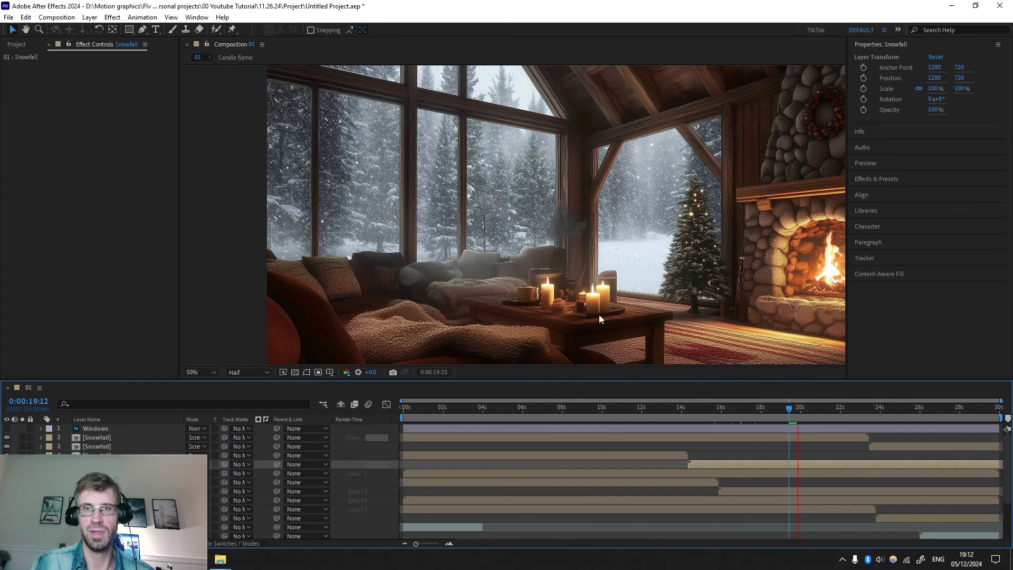
pyautogui.hotkey('shift', '/')
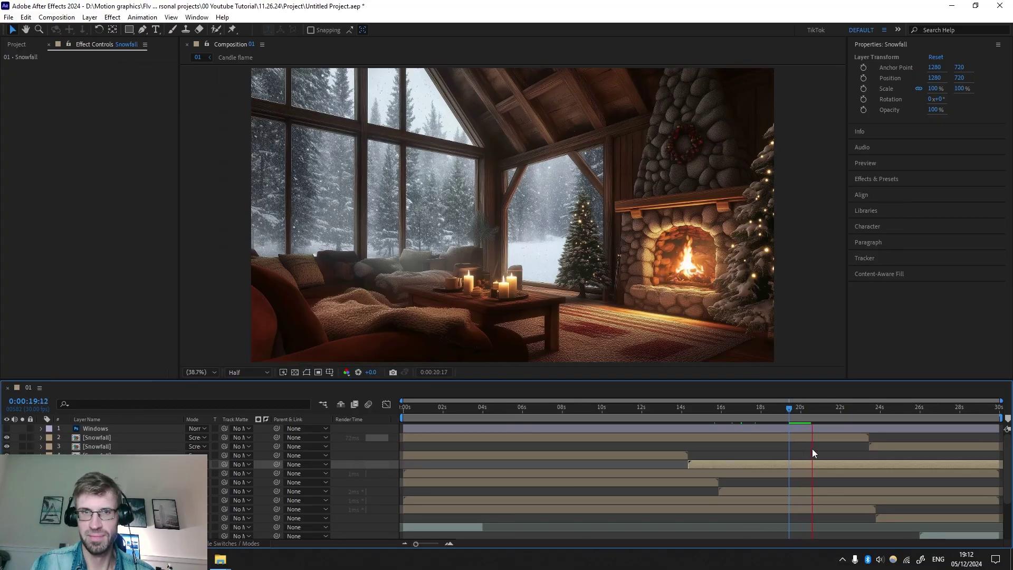
# Save the project and add composition 01 to the Render Queue
pyautogui.hotkey('ctrl', 's')
pyautogui.click(17, 45)
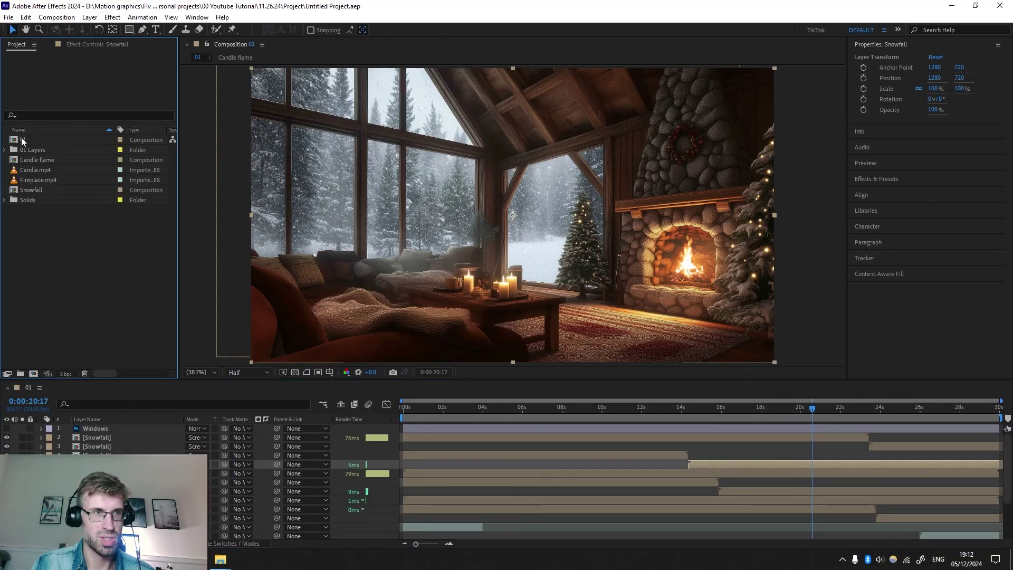
pyautogui.click(22, 141)
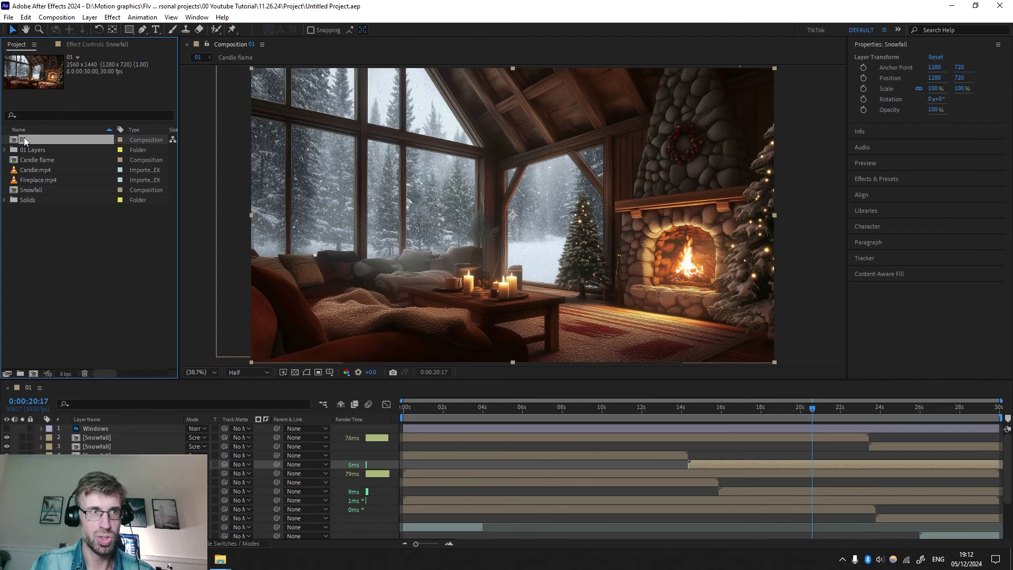
pyautogui.click(56, 16)
pyautogui.click(8, 16)
pyautogui.moveTo(132, 199)
pyautogui.click(248, 199)
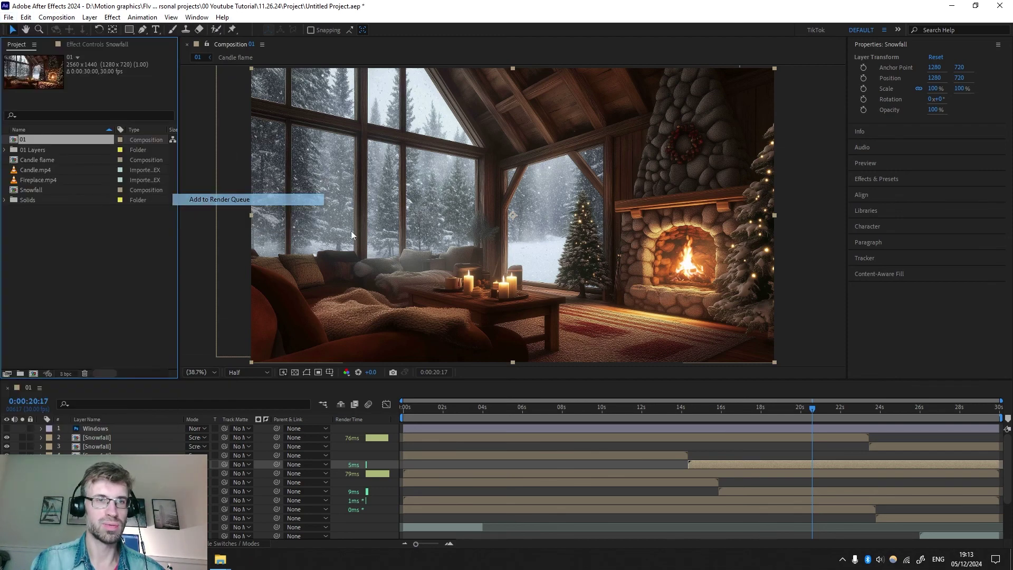
# Accept Best quality and Full resolution in the render settings, and use H.264 as the output module's format
pyautogui.click(92, 444)
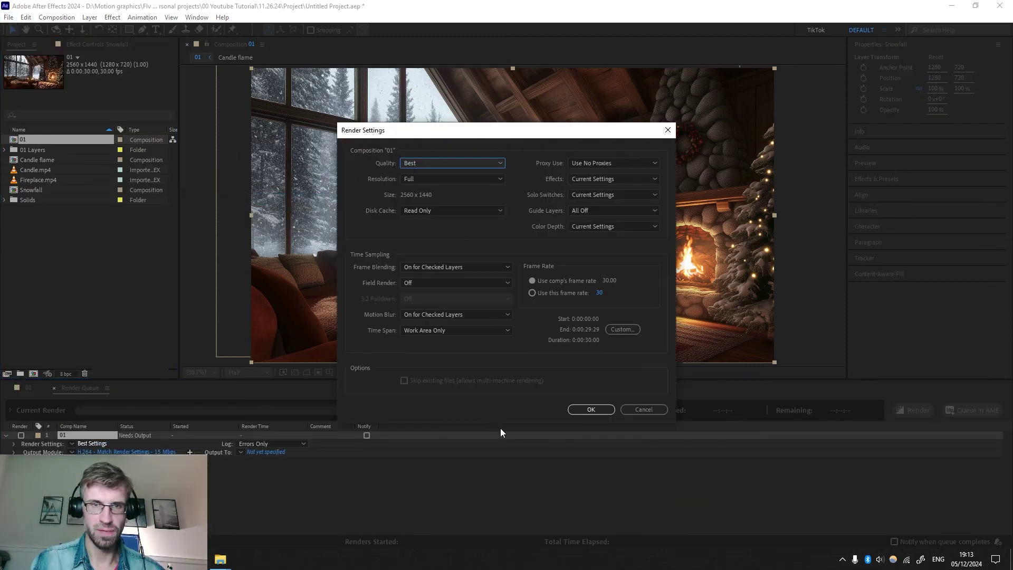
pyautogui.click(591, 409)
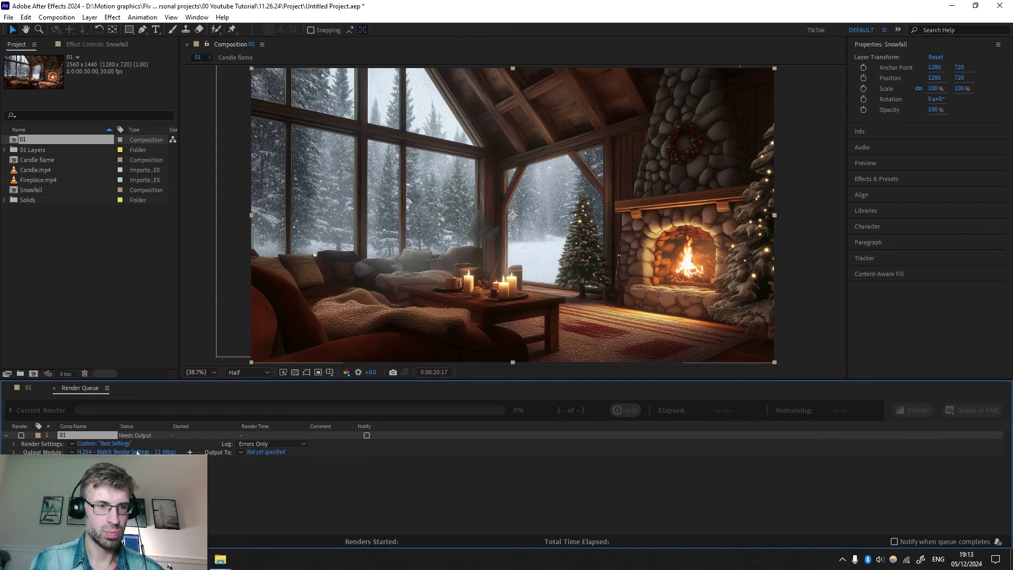
pyautogui.click(137, 452)
pyautogui.click(451, 148)
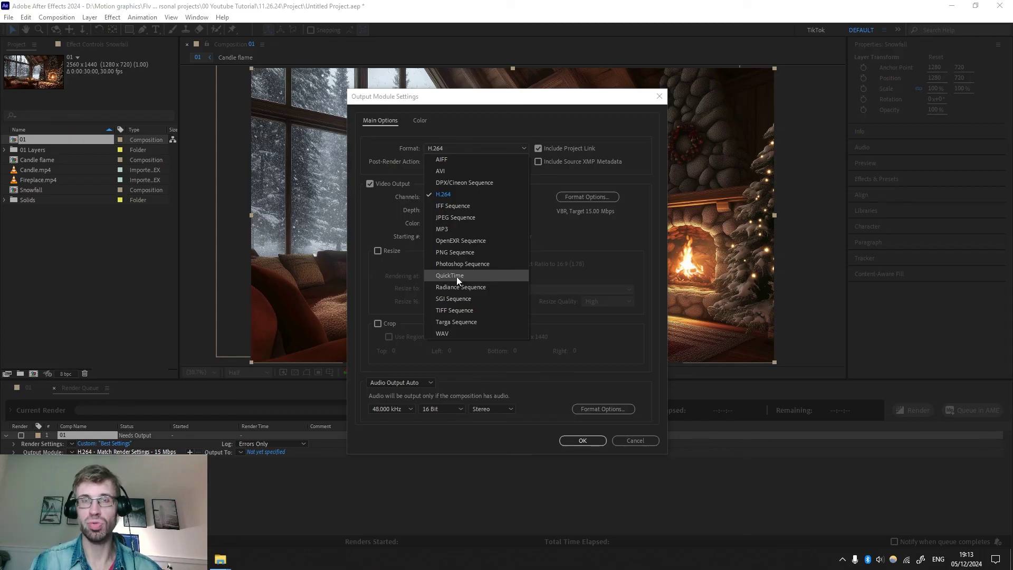
pyautogui.click(454, 195)
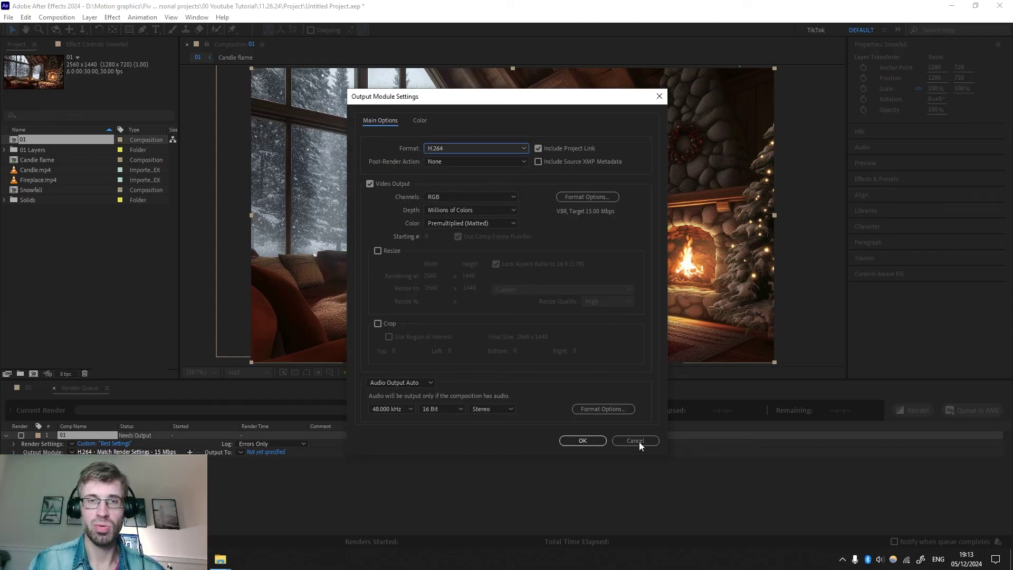
pyautogui.click(583, 440)
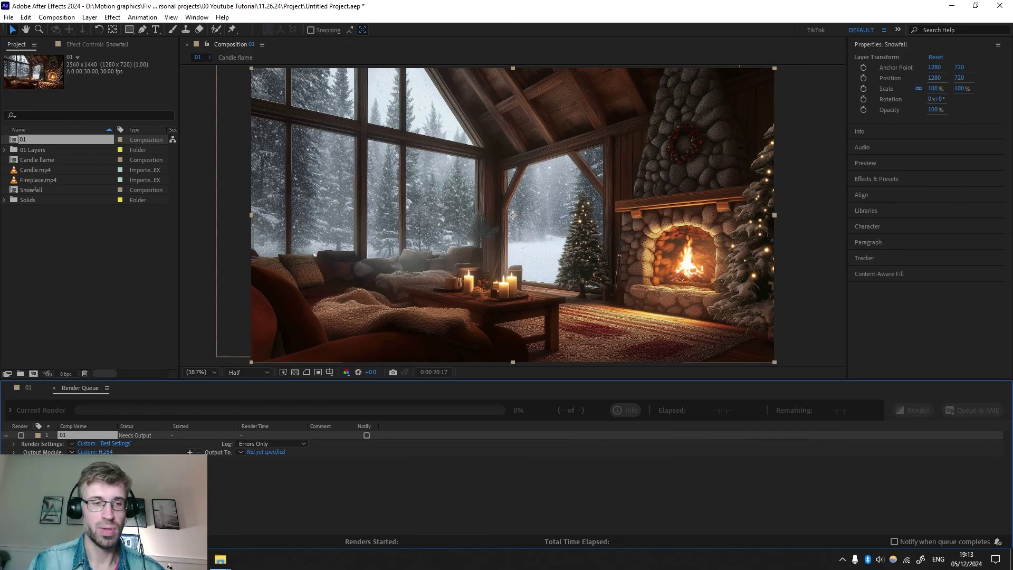
# Confirm the output file's save destination and start rendering composition 01
pyautogui.click(262, 453)
pyautogui.press('Return')
pyautogui.click(917, 410)
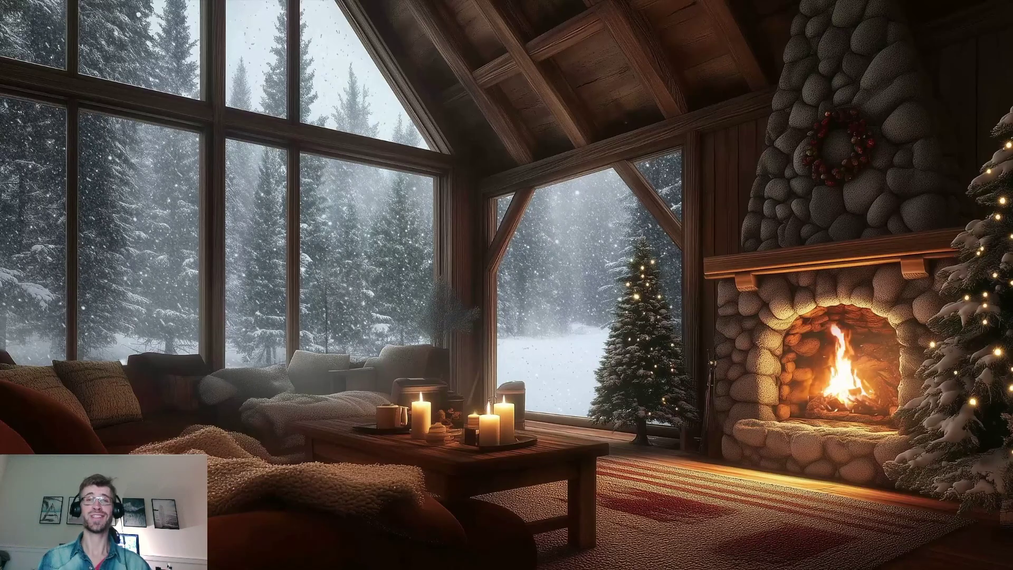